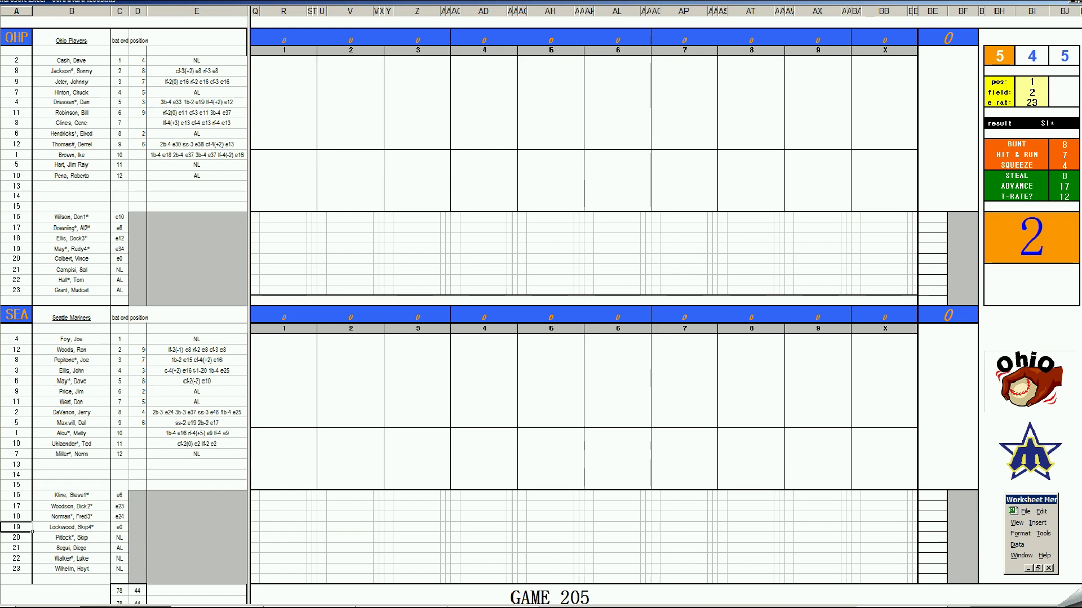
# - Switch to the Game 204 score sheet, check its inning results, and close that workbook without saving changes
pyautogui.hotkey('ctrl', 'F6')
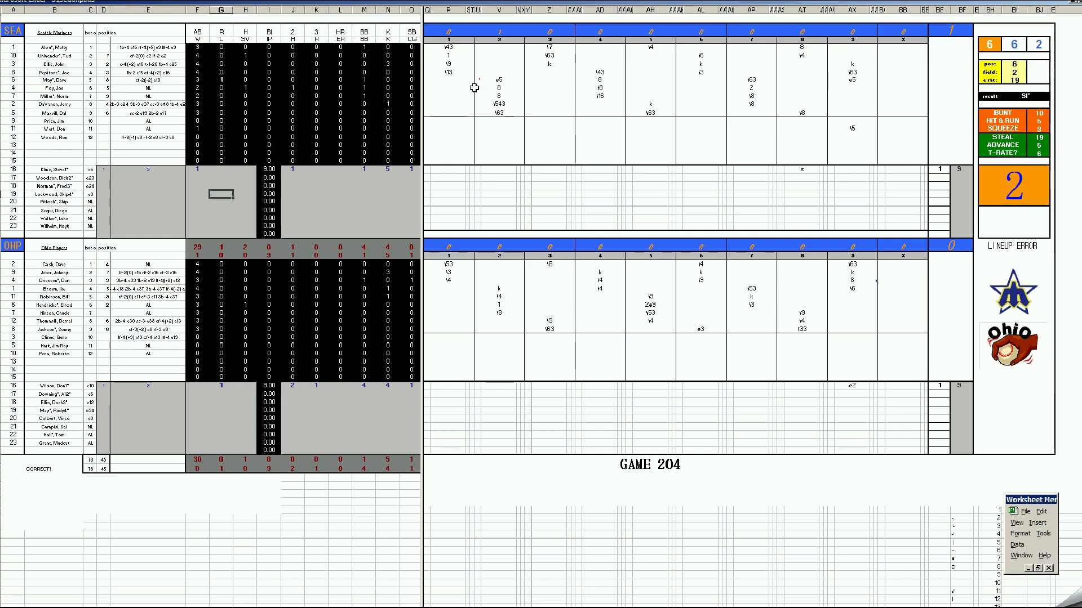
pyautogui.click(748, 89)
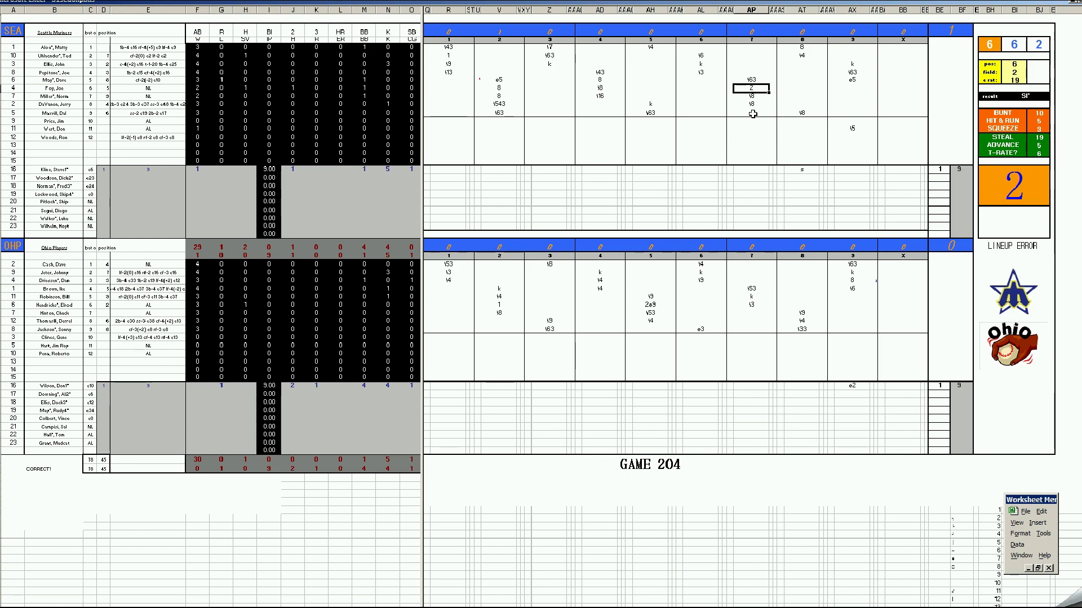
pyautogui.click(497, 304)
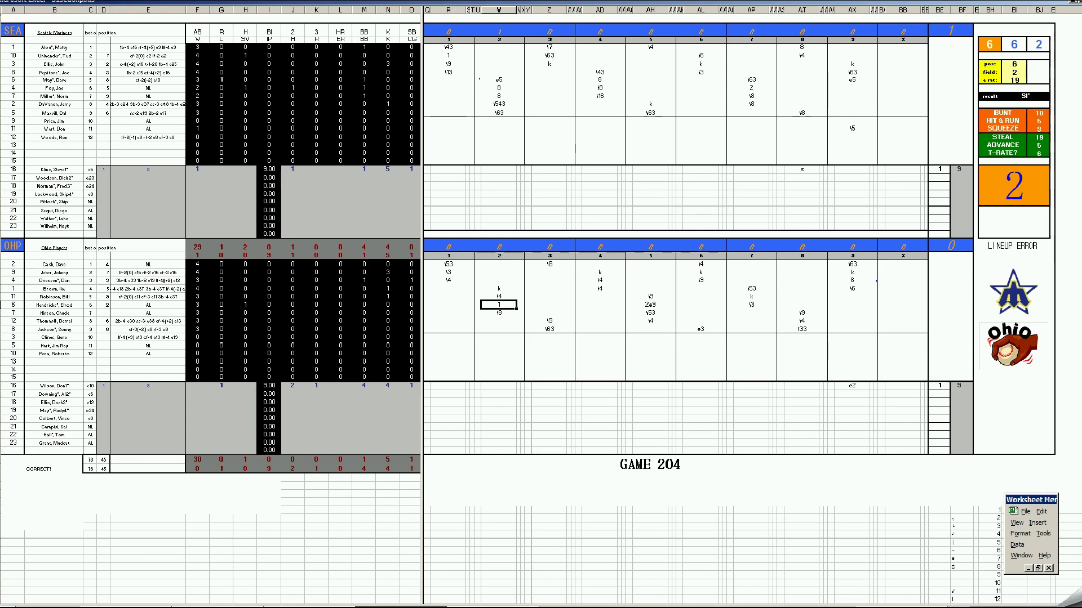
pyautogui.rightClick(370, 606)
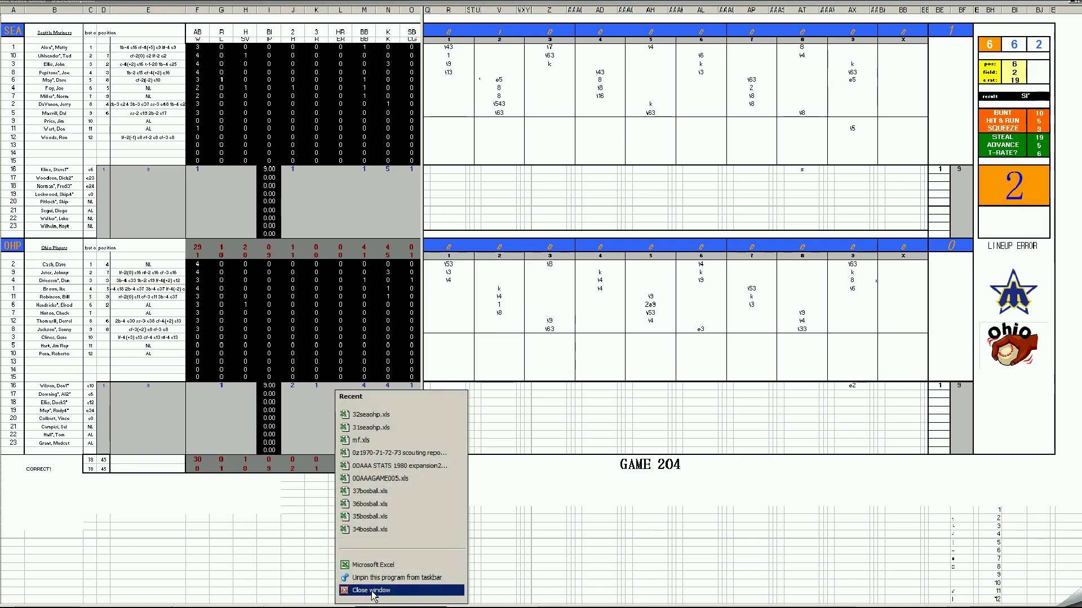
pyautogui.click(371, 590)
pyautogui.click(542, 338)
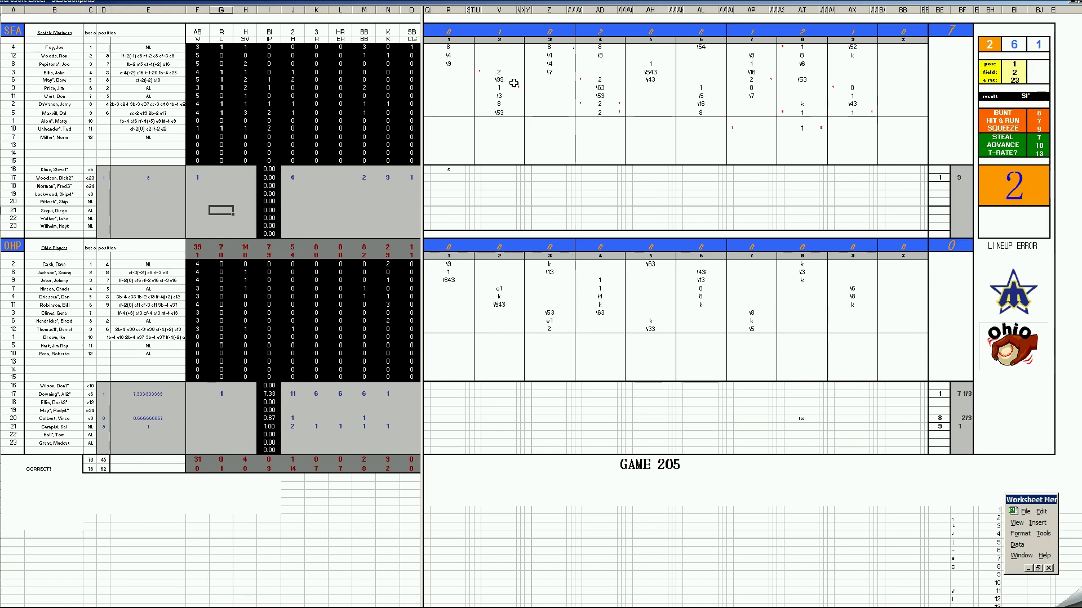
# - Review Seattle's inning results and pitching line in the Game 205 score sheet, and close 32seaohp.xls without saving changes
pyautogui.click(499, 72)
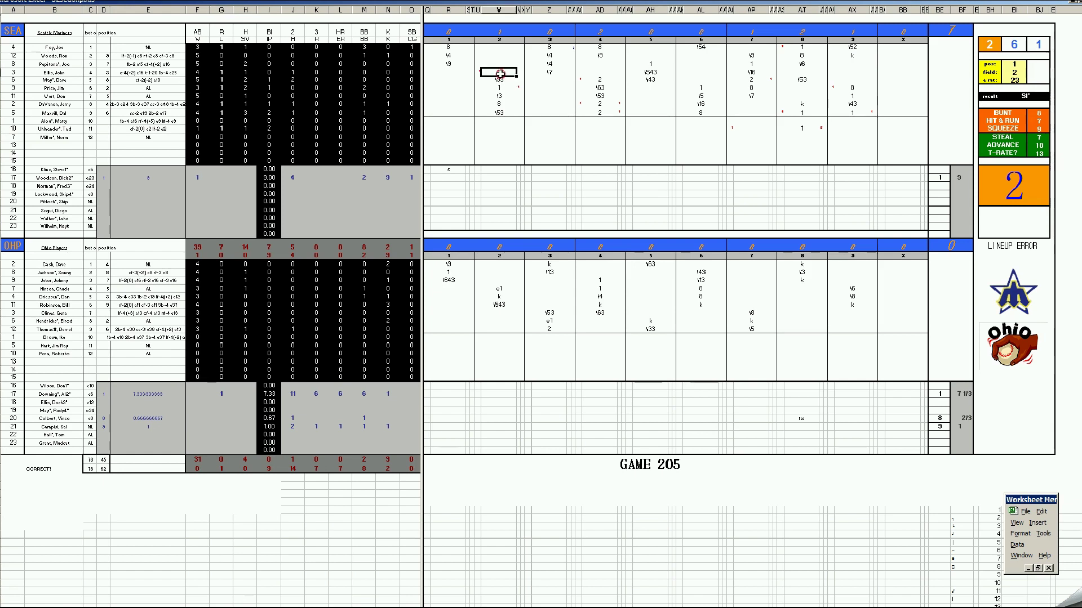
pyautogui.click(599, 79)
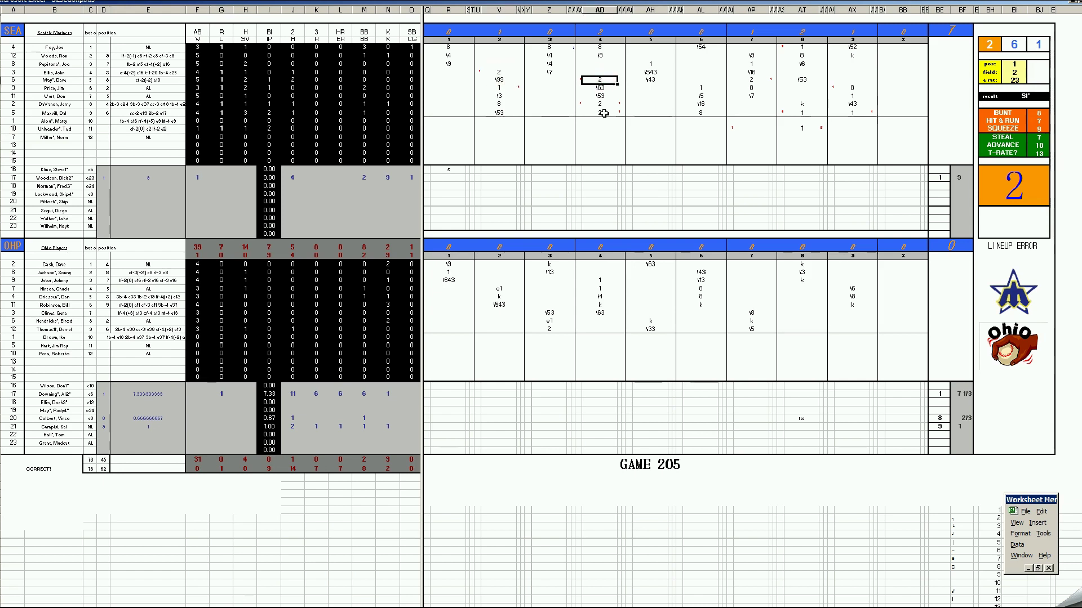
pyautogui.click(608, 106)
pyautogui.click(600, 114)
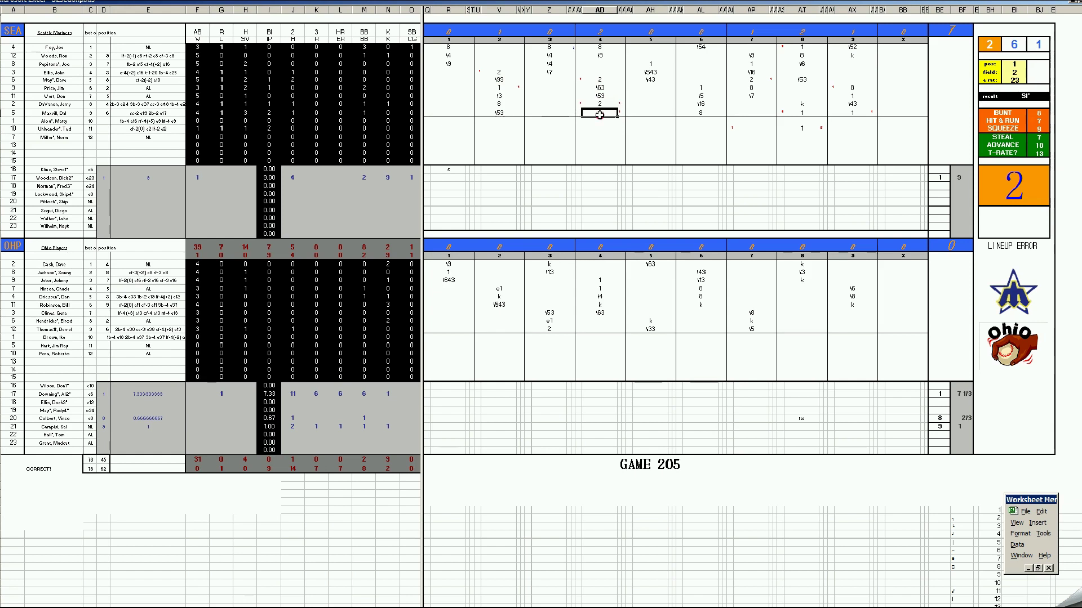
pyautogui.click(809, 90)
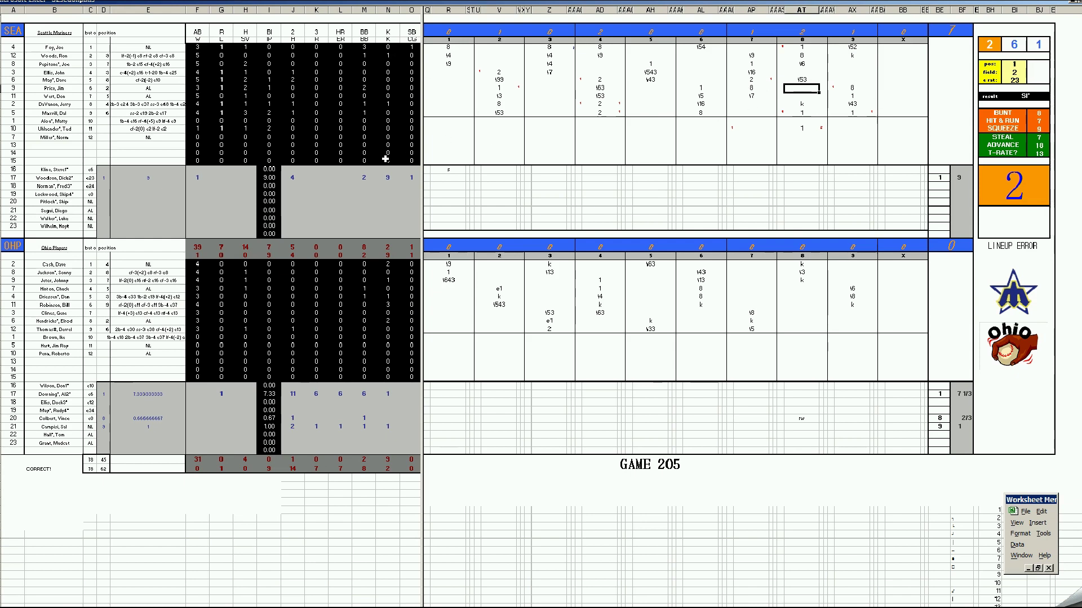
pyautogui.click(221, 178)
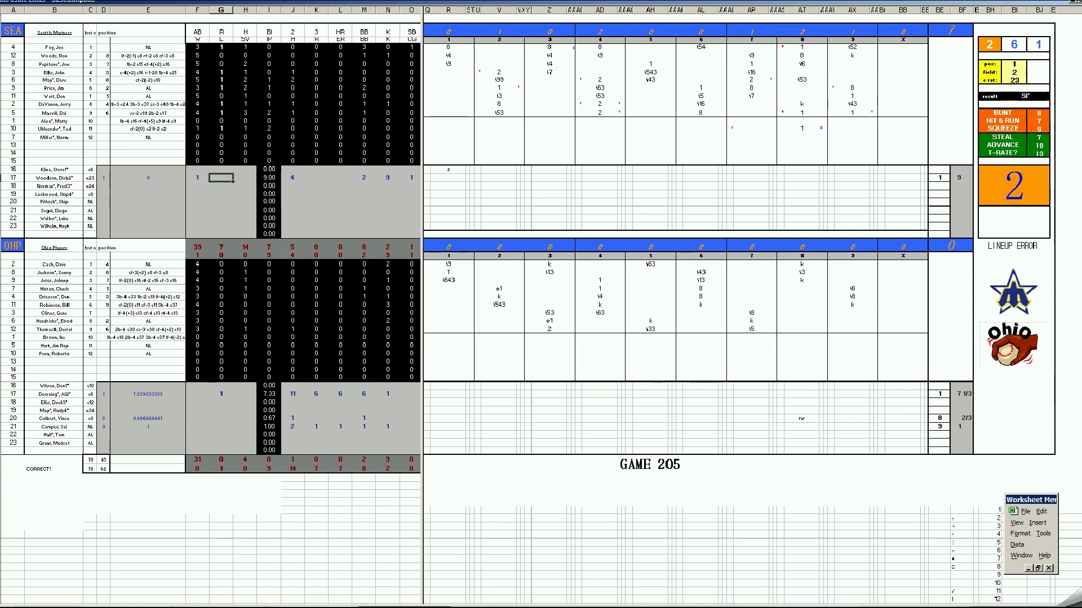
pyautogui.rightClick(404, 607)
pyautogui.click(379, 592)
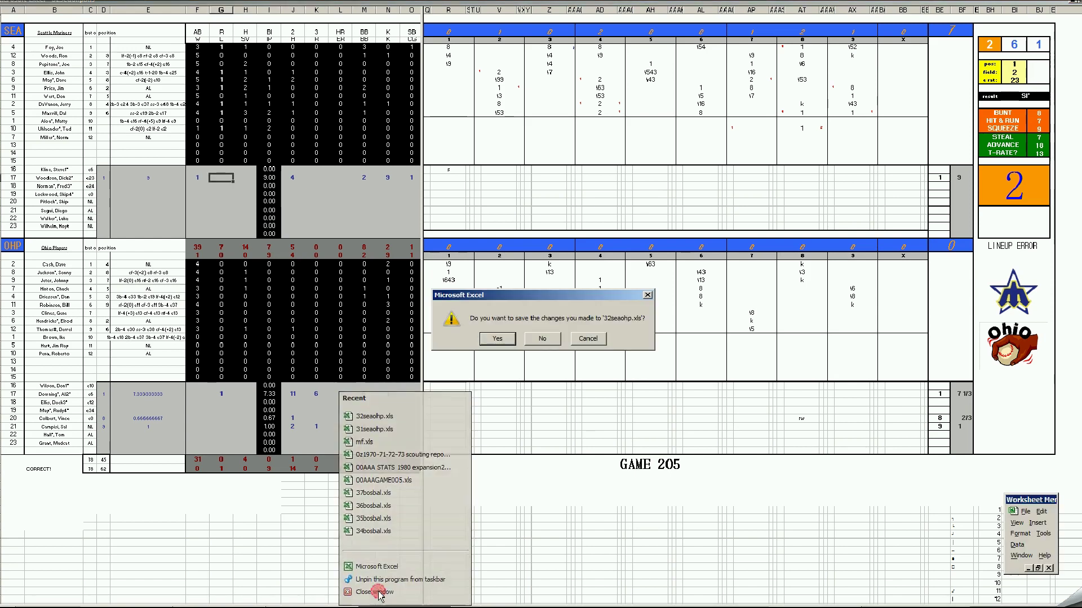
pyautogui.click(543, 339)
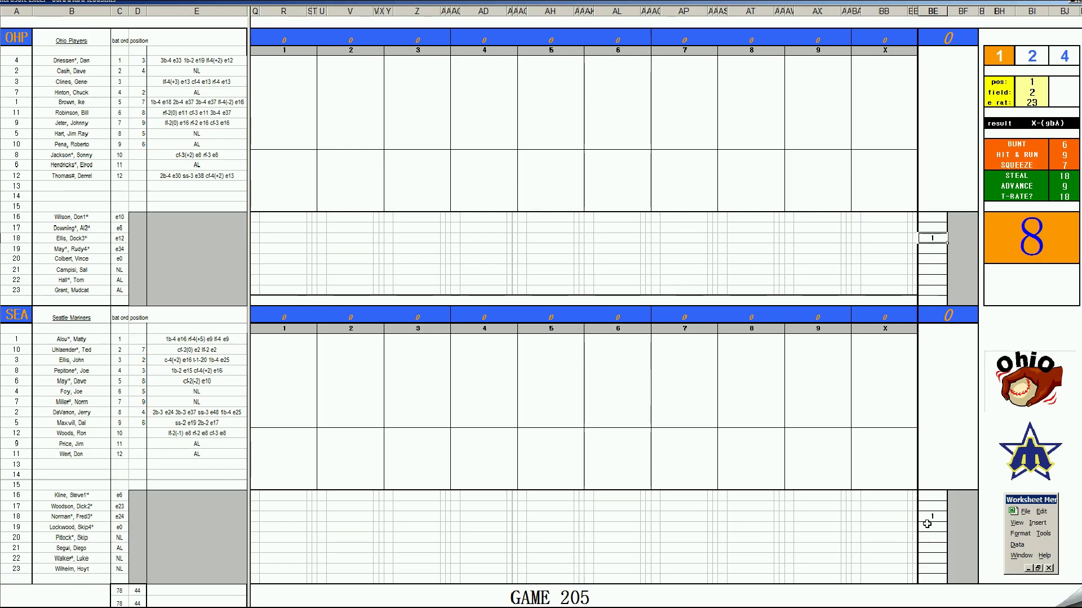
# - Change the blank score sheet's title to GAME 206
pyautogui.doubleClick(593, 597)
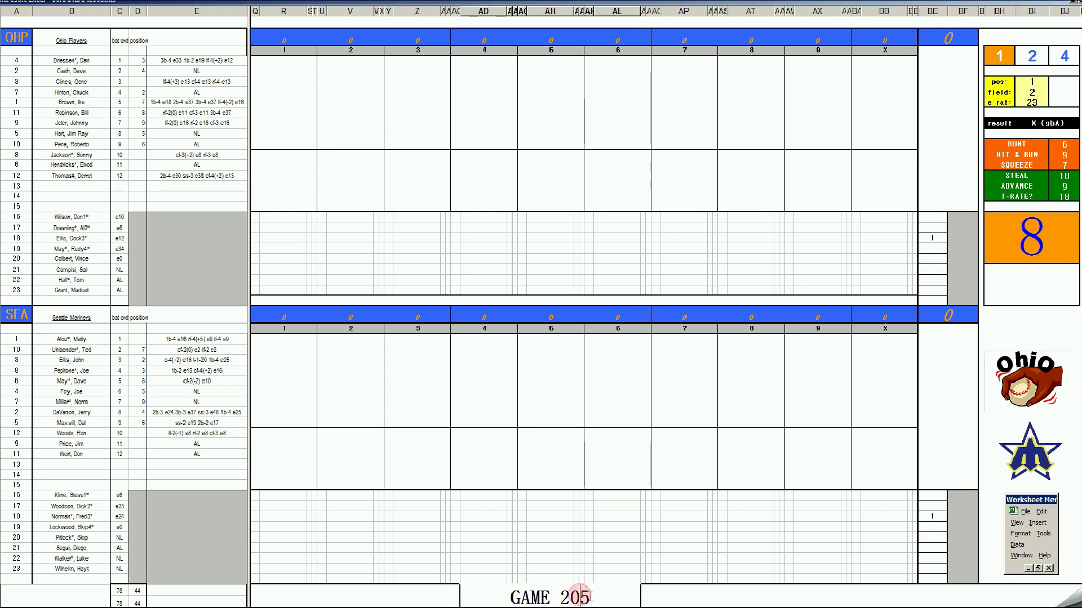
pyautogui.press('BackSpace')
pyautogui.write('6')
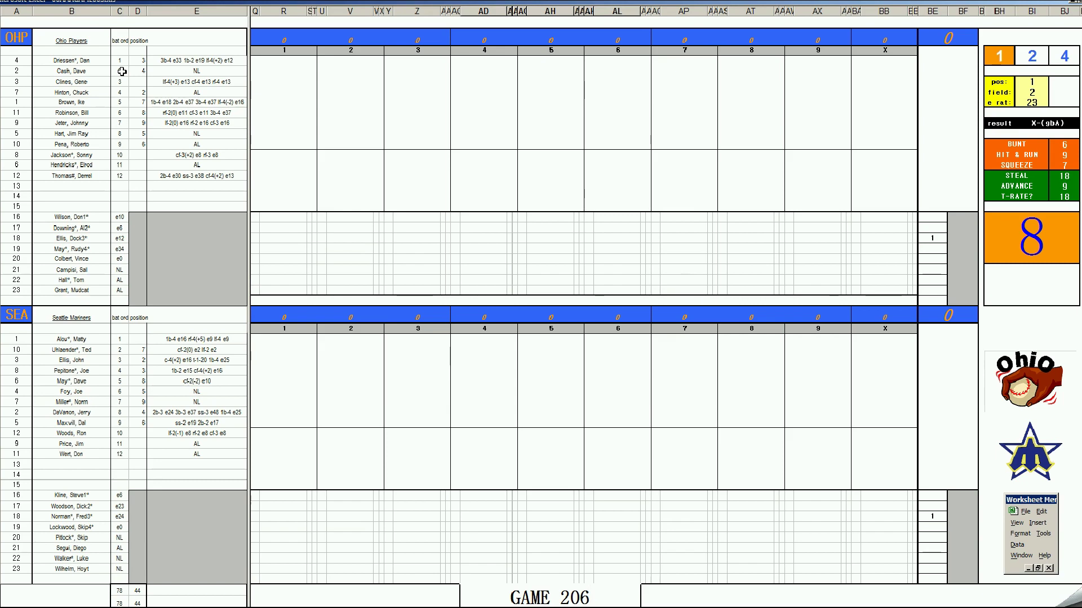
# - Enter Ohio's first-inning results for the first three batters: #8, 1 and #643
pyautogui.click(286, 64)
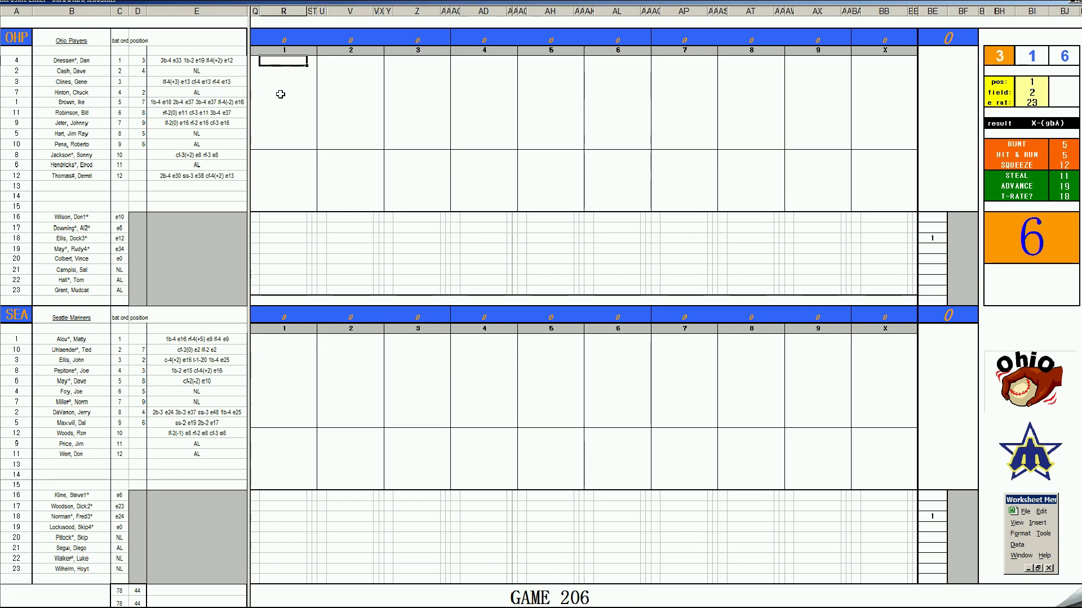
pyautogui.write('#8')
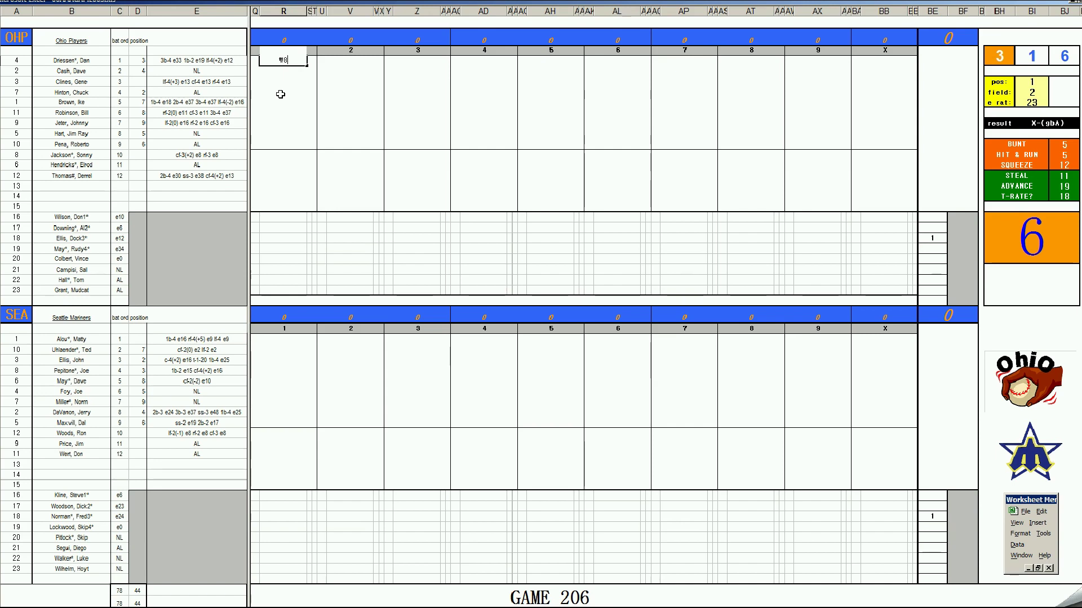
pyautogui.press('Return')
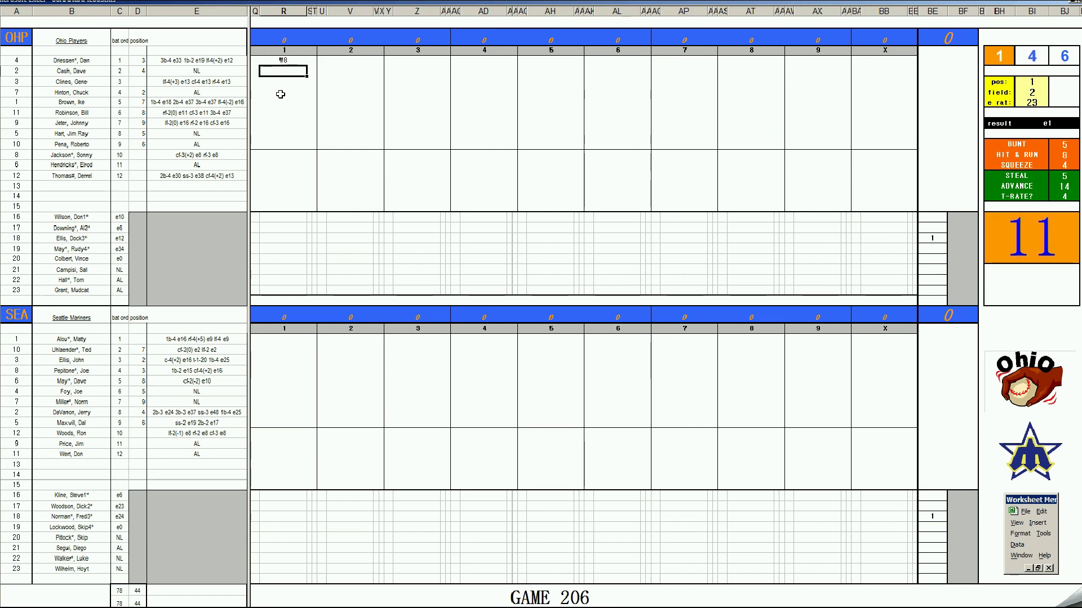
pyautogui.write('1')
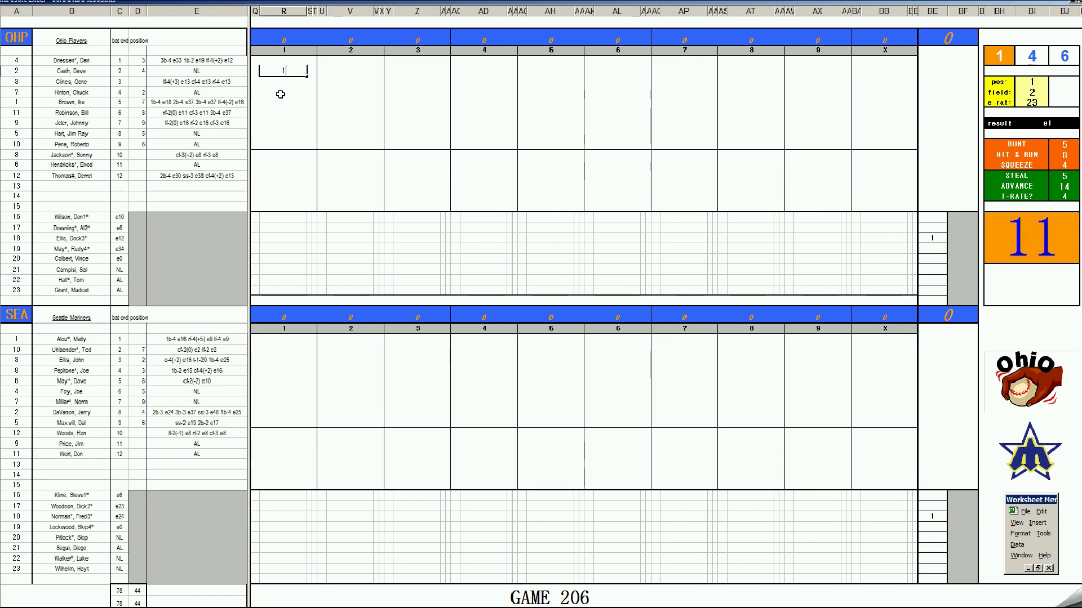
pyautogui.press('Return')
pyautogui.write('#643')
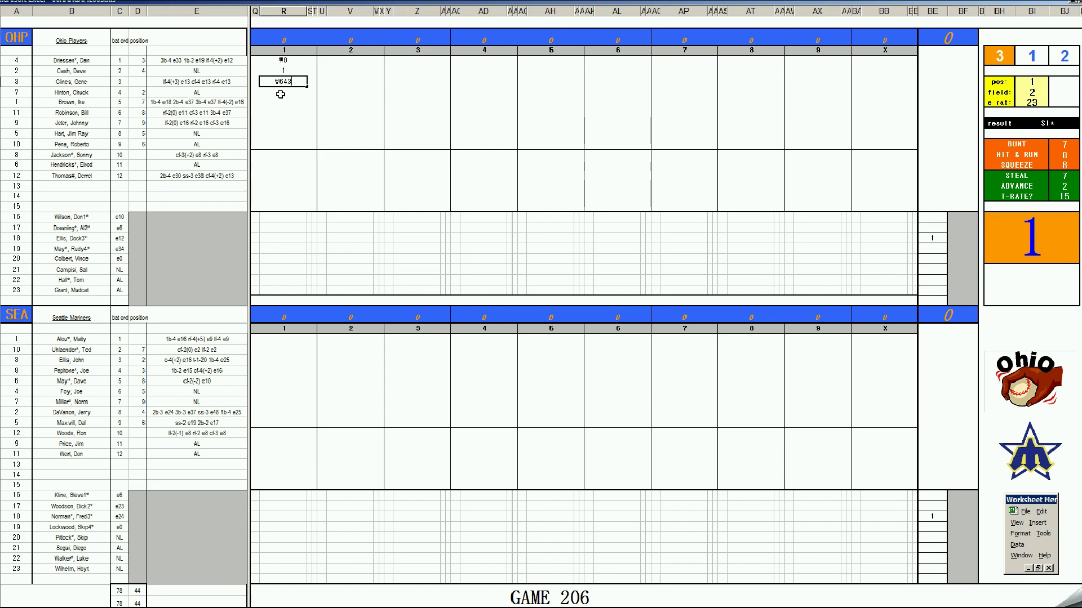
# - Enter Seattle's first-inning results for the first three batters: 1, #43 and #7
pyautogui.click(285, 339)
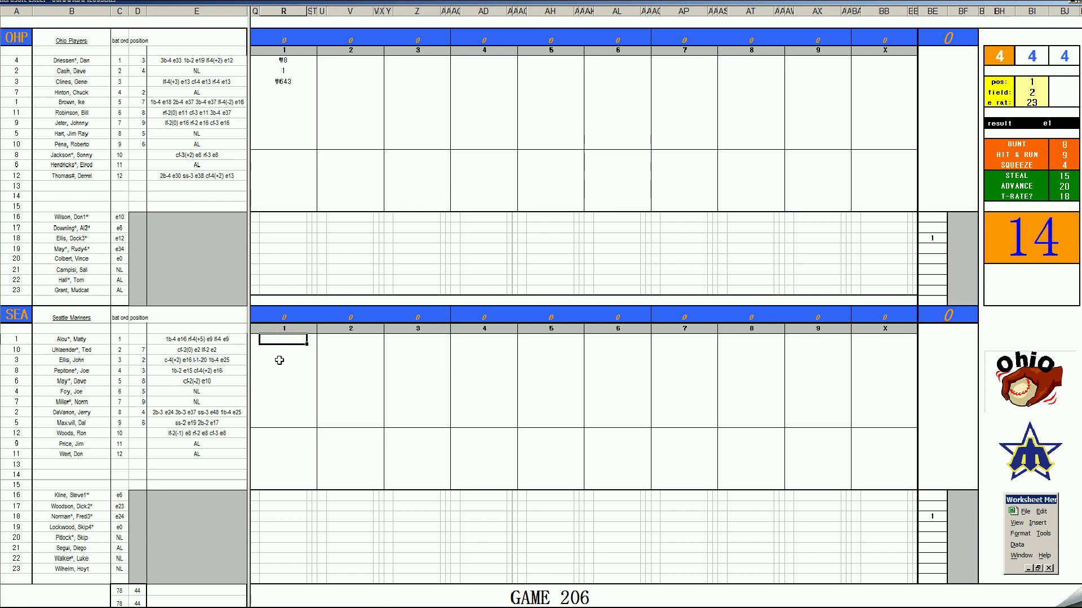
pyautogui.write('1')
pyautogui.press('Return')
pyautogui.write('#43')
pyautogui.press('Return')
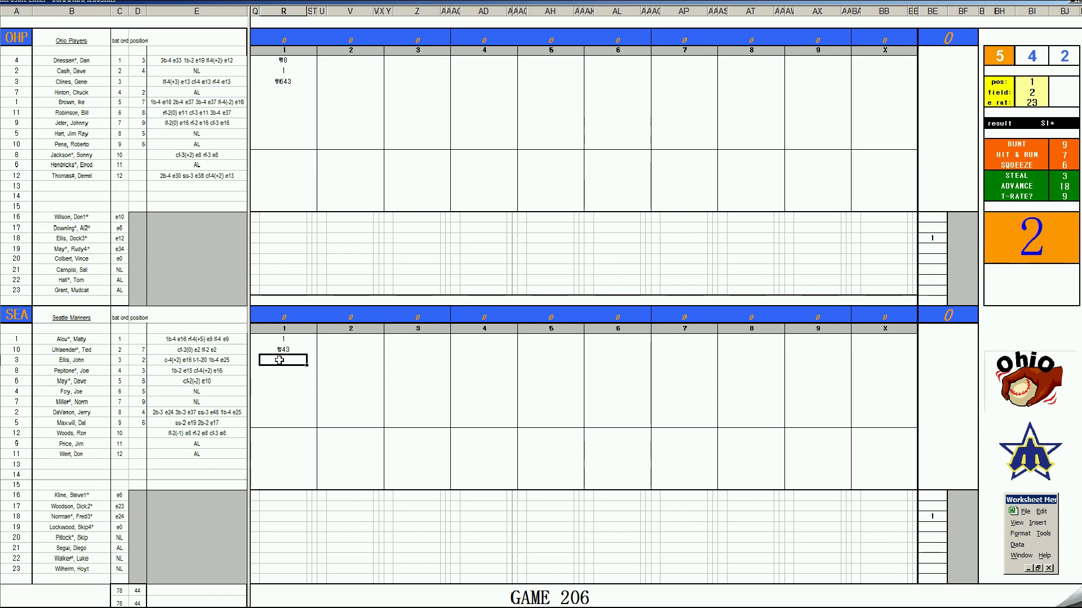
pyautogui.write('#7')
pyautogui.press('Return')
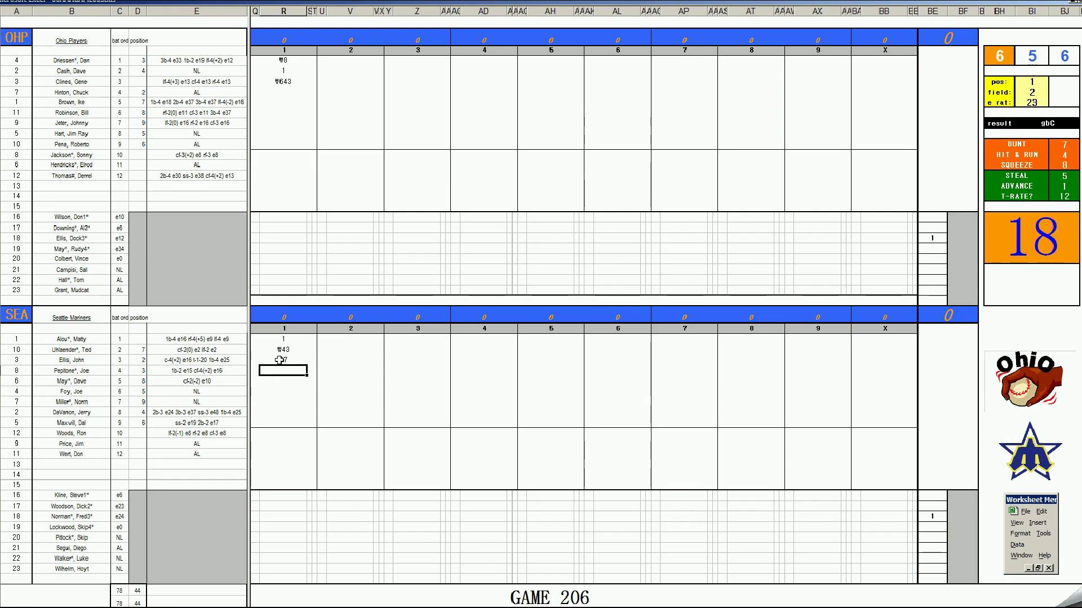
# - Set the fielding check to position 6, field 3 and error rating 16, and enter #63 for Seattle's fourth batter in inning 1
pyautogui.press('Tab')
pyautogui.write('6')
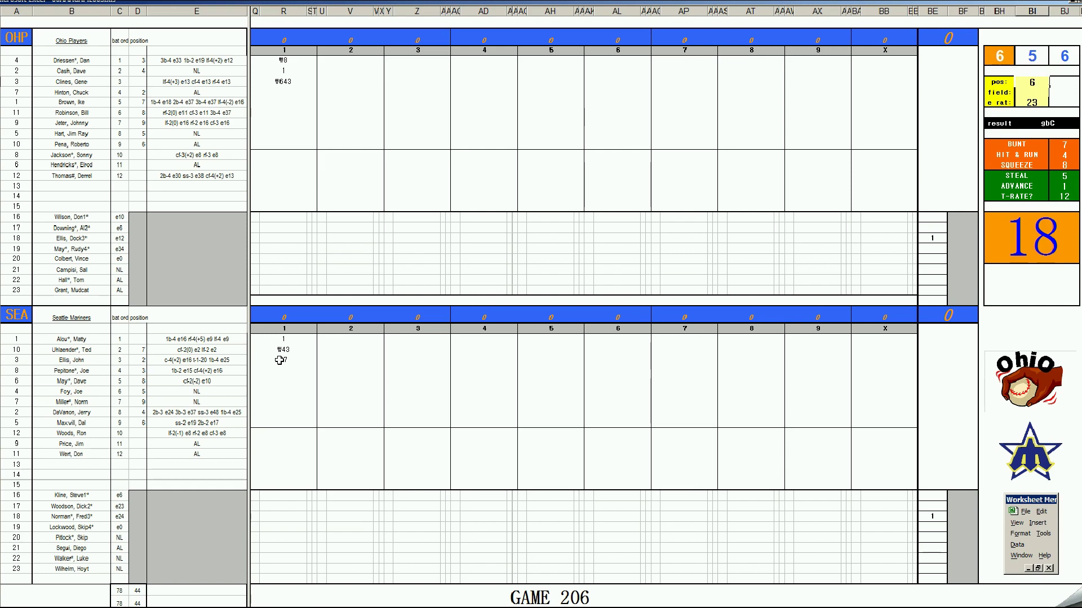
pyautogui.press('Return')
pyautogui.write('3')
pyautogui.press('Return')
pyautogui.write('16')
pyautogui.press('Return')
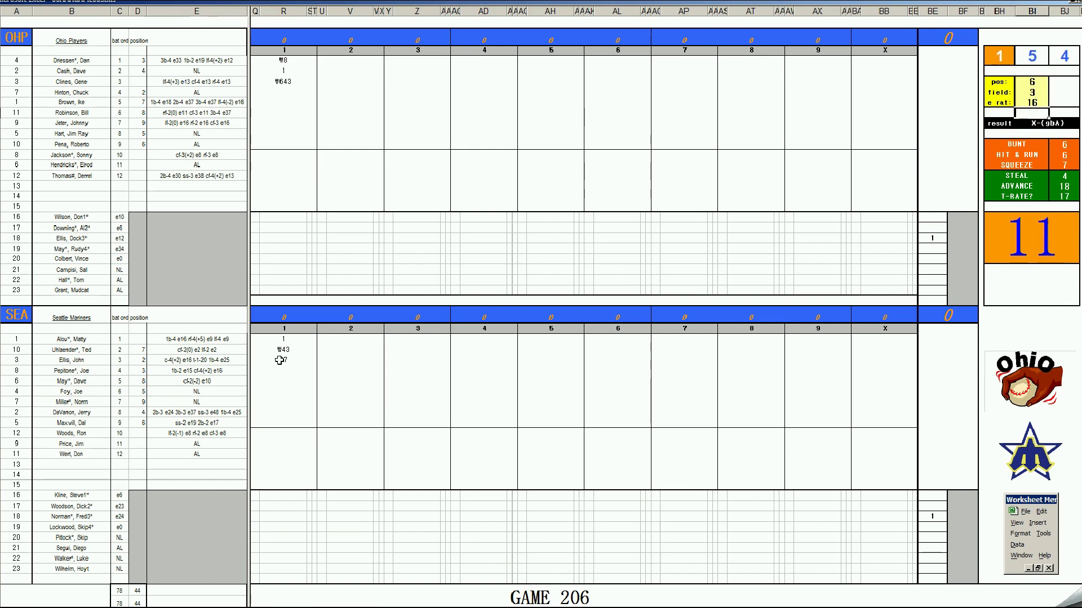
pyautogui.click(284, 370)
pyautogui.write('#68')
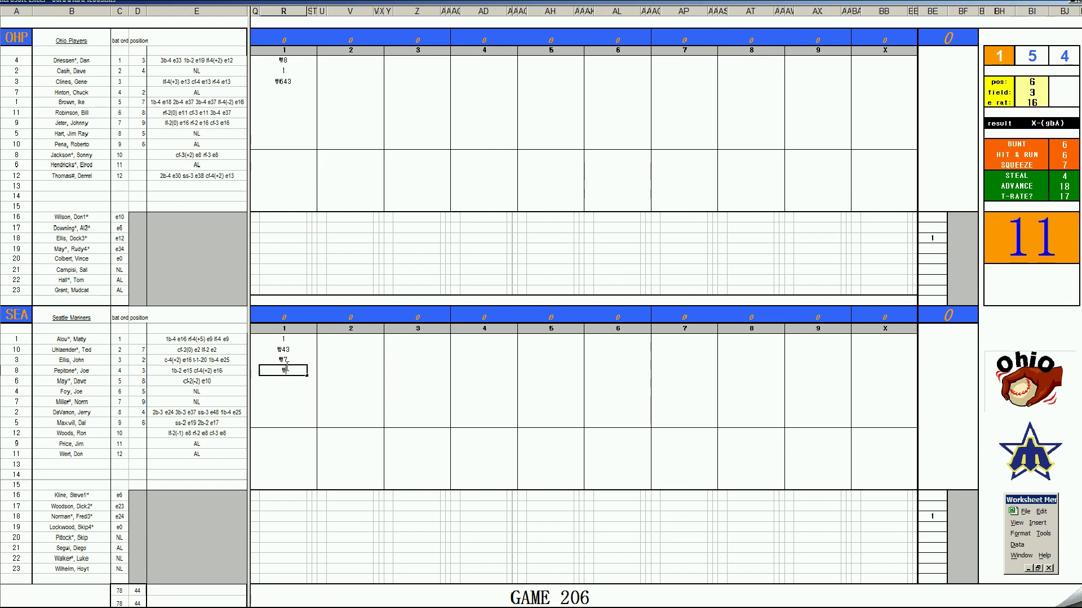
# - Enter Ohio's second-inning results for the fourth, fifth and sixth batters: k, 8 and 8
pyautogui.click(340, 94)
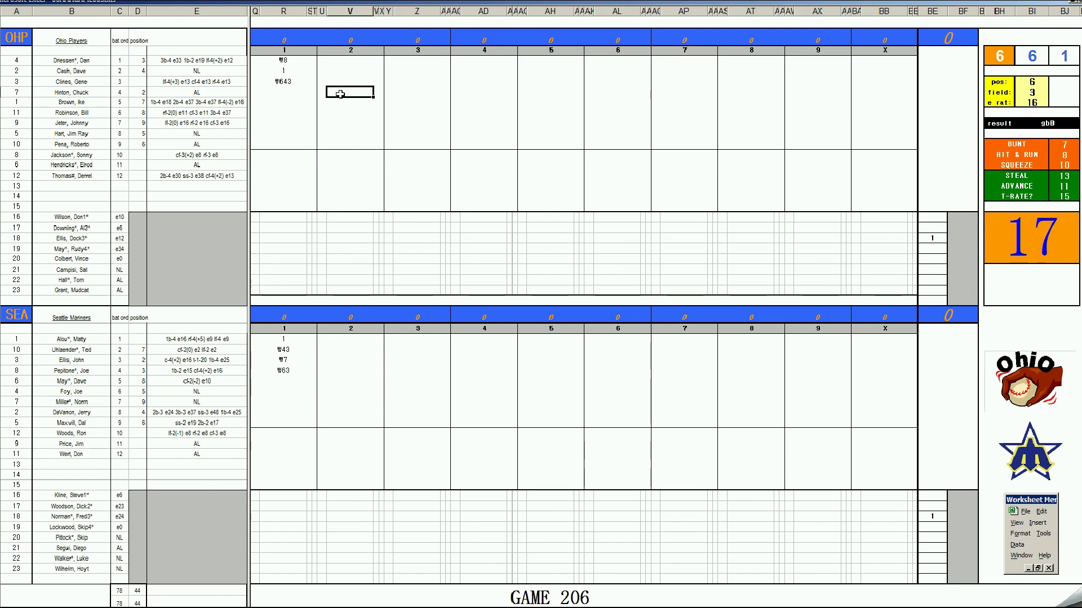
pyautogui.write('k')
pyautogui.press('Return')
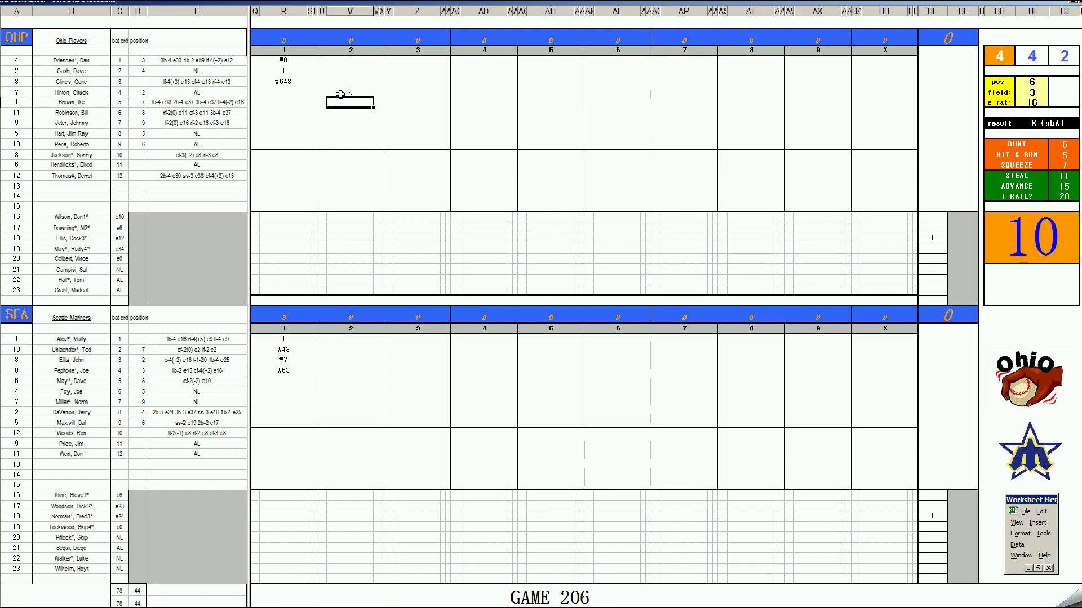
pyautogui.write('8')
pyautogui.press('Return')
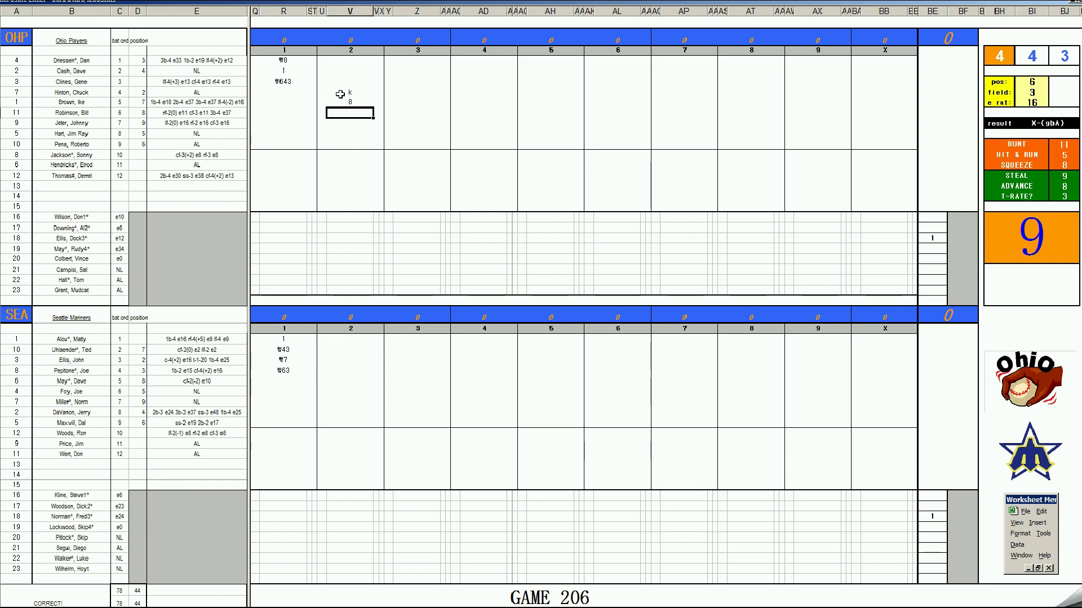
pyautogui.write('8')
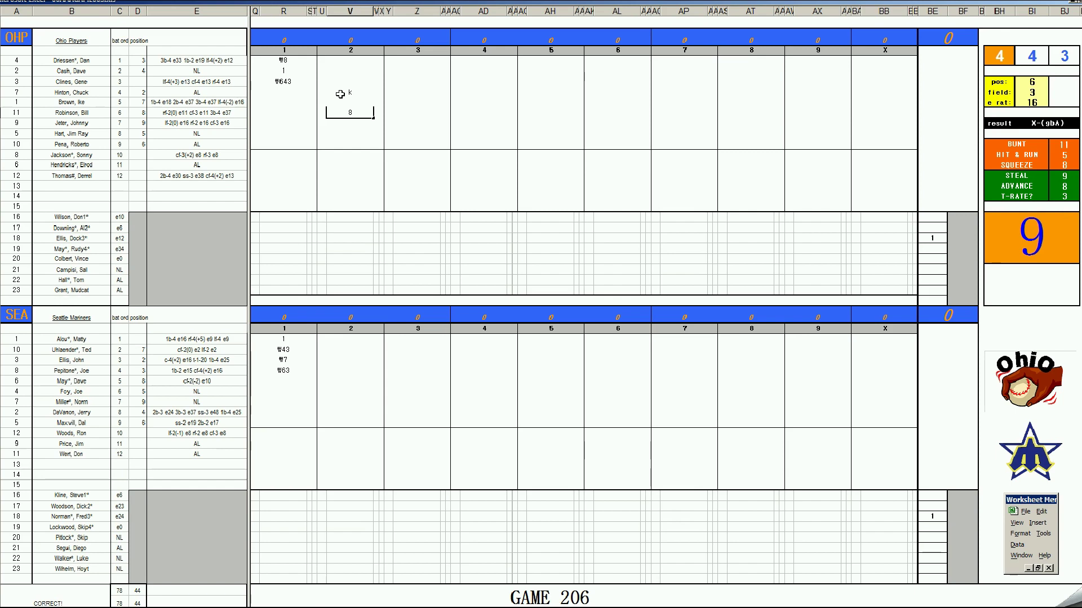
pyautogui.press('Return')
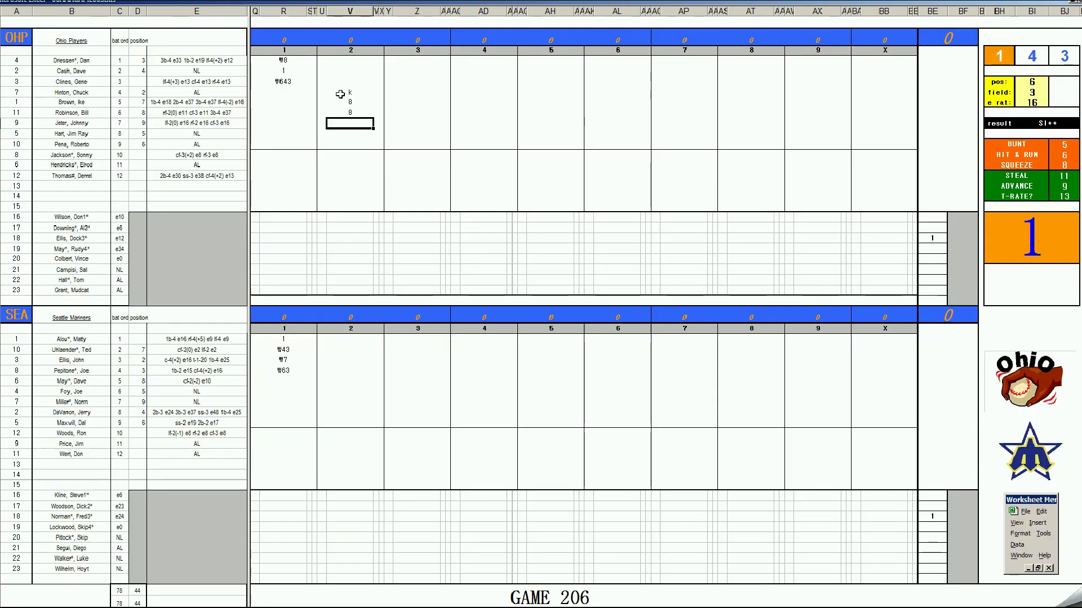
# - In Ohio's second inning, enter 2 for the seventh batter and 8 for the eighth, marking 1 in column U for the fifth batter's run
pyautogui.write('2')
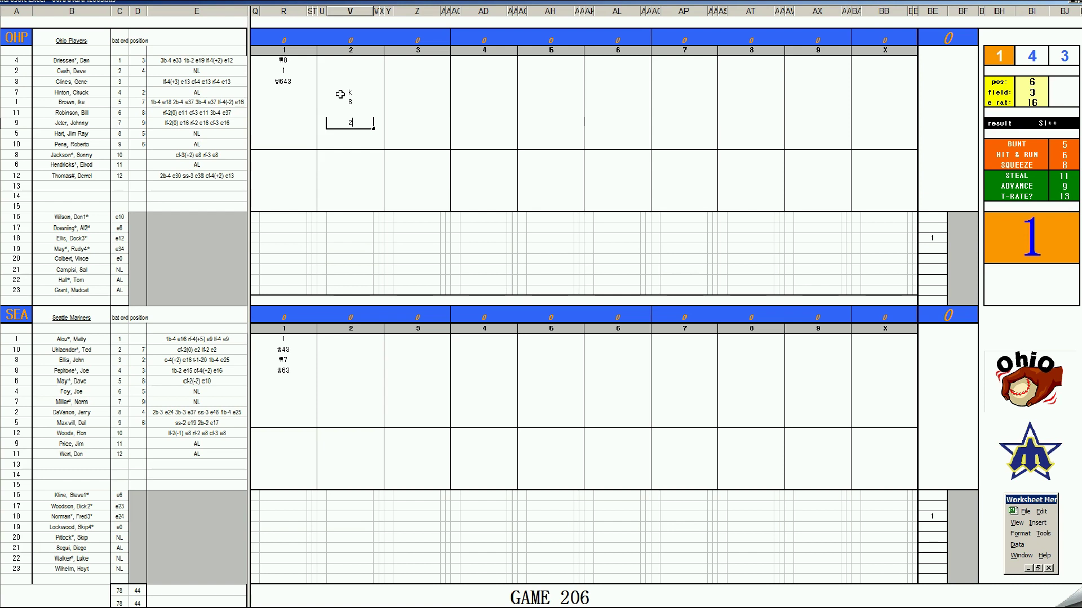
pyautogui.press('Return')
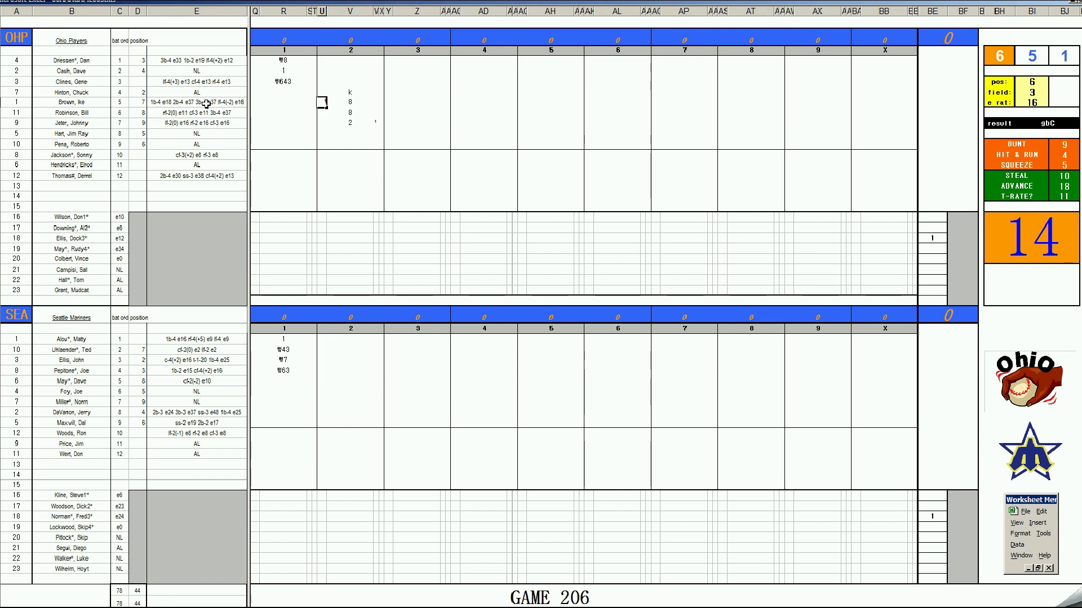
pyautogui.write('1')
pyautogui.press('Return')
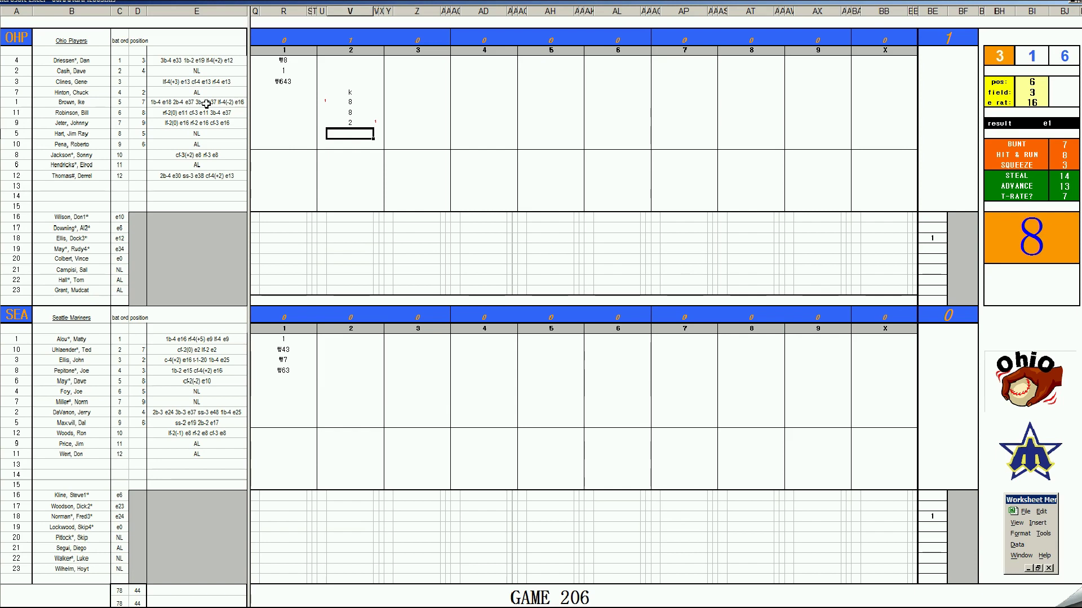
pyautogui.write('8')
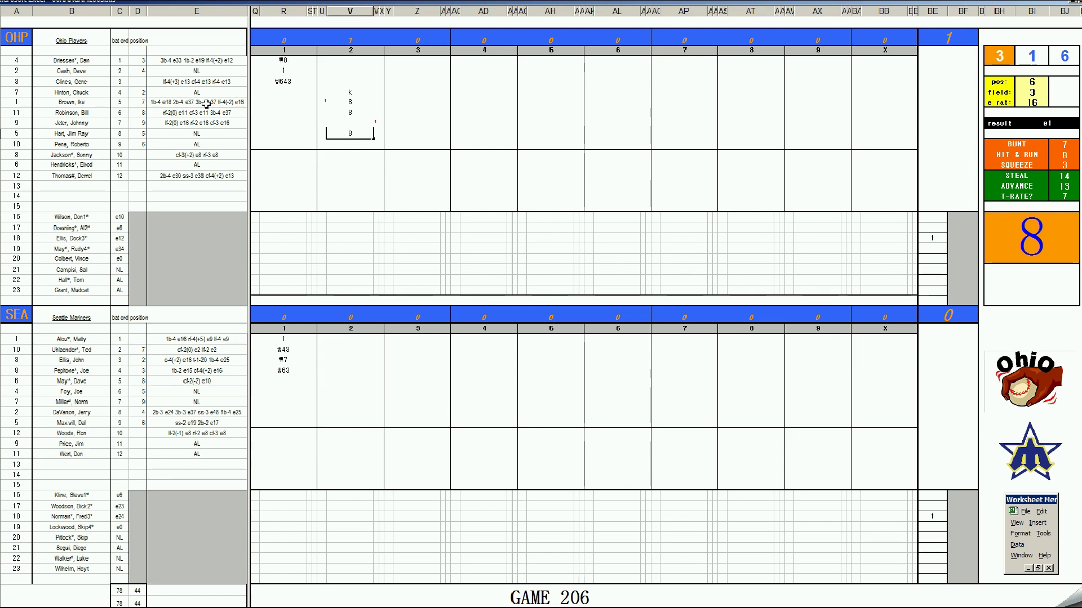
pyautogui.press('Return')
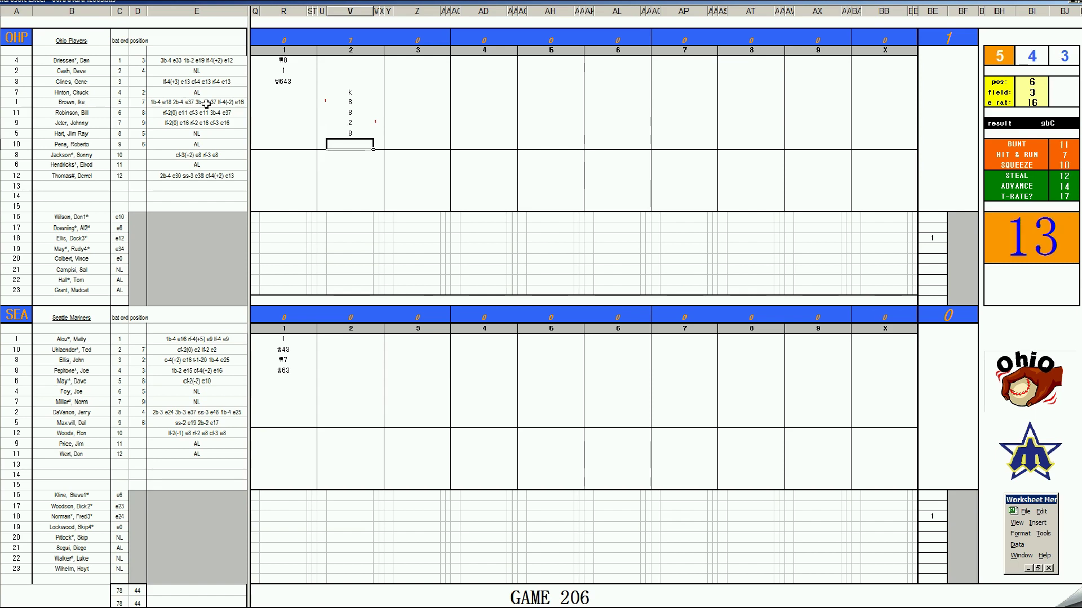
# - Enter 1 for Ohio's ninth batter in inning 2, with 2 in the narrow cell directly after the result
pyautogui.write('1')
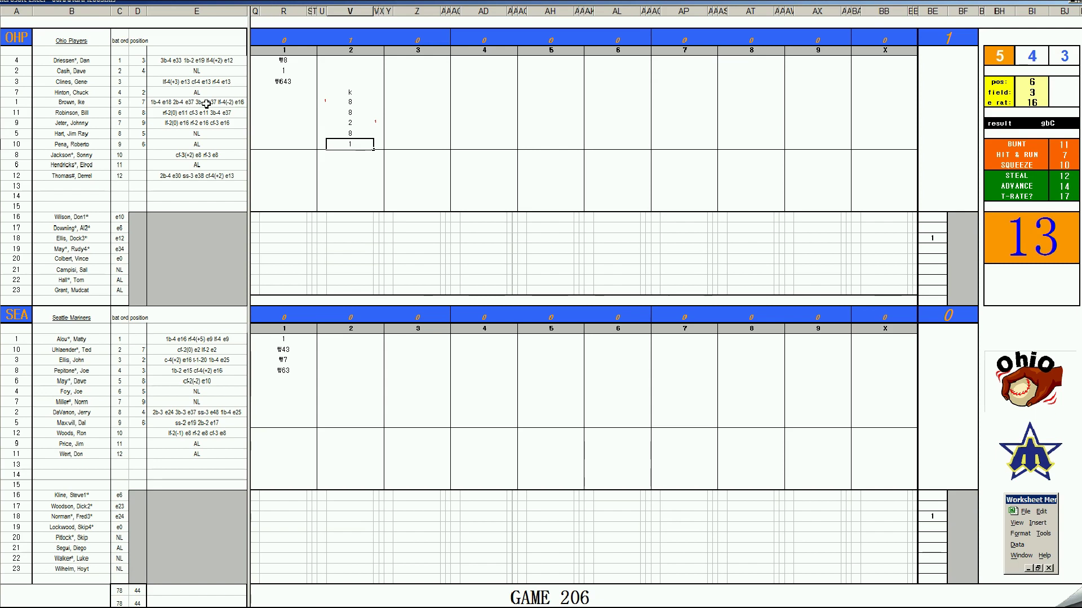
pyautogui.press('Return')
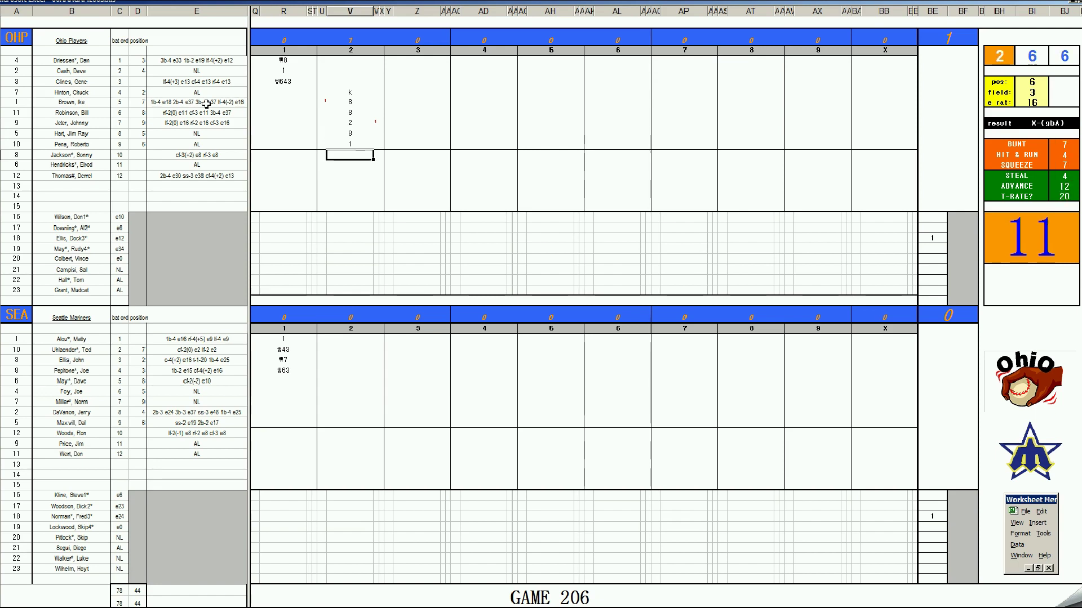
pyautogui.press('Up')
pyautogui.press('Right')
pyautogui.write('2')
# - Mark 1 in column U for the second-inning runs of Ohio's sixth and seventh batters
pyautogui.press('Left')
pyautogui.press('Left')
pyautogui.press('Up')
pyautogui.press('Up')
pyautogui.press('Up')
pyautogui.write('1')
pyautogui.press('Return')
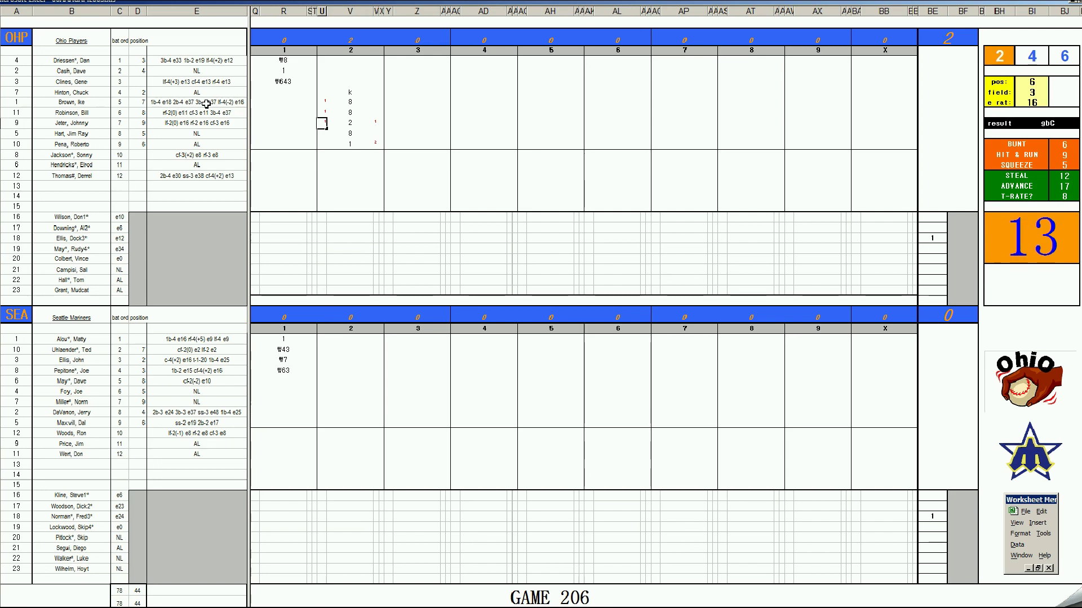
pyautogui.hotkey('ctrl', 'r')
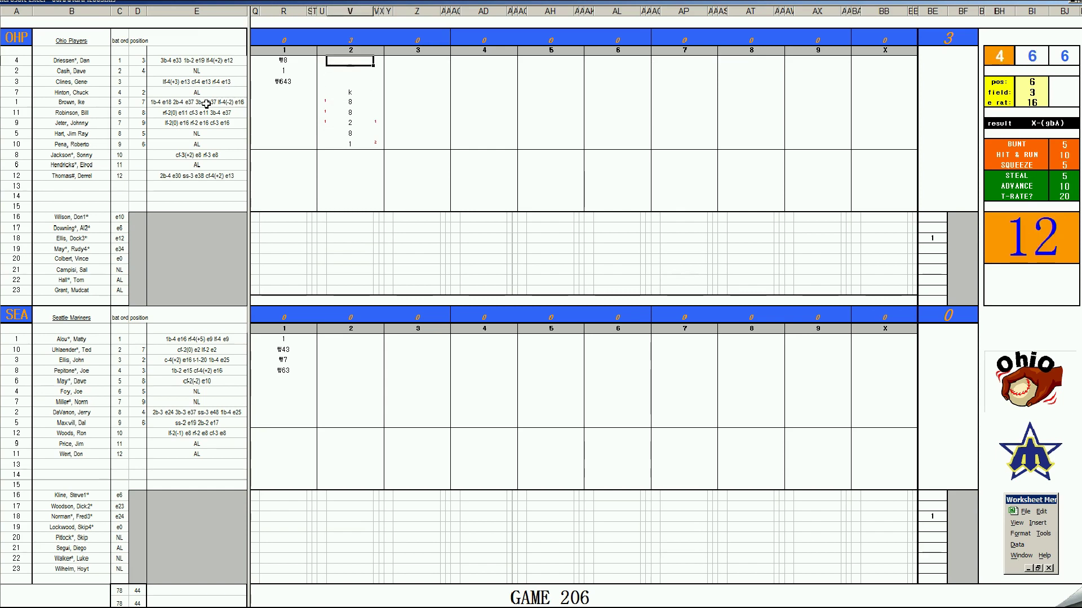
# - Enter #33 for Ohio's first batter and #8 for the second batter in inning 2
pyautogui.write('\\33')
pyautogui.press('Return')
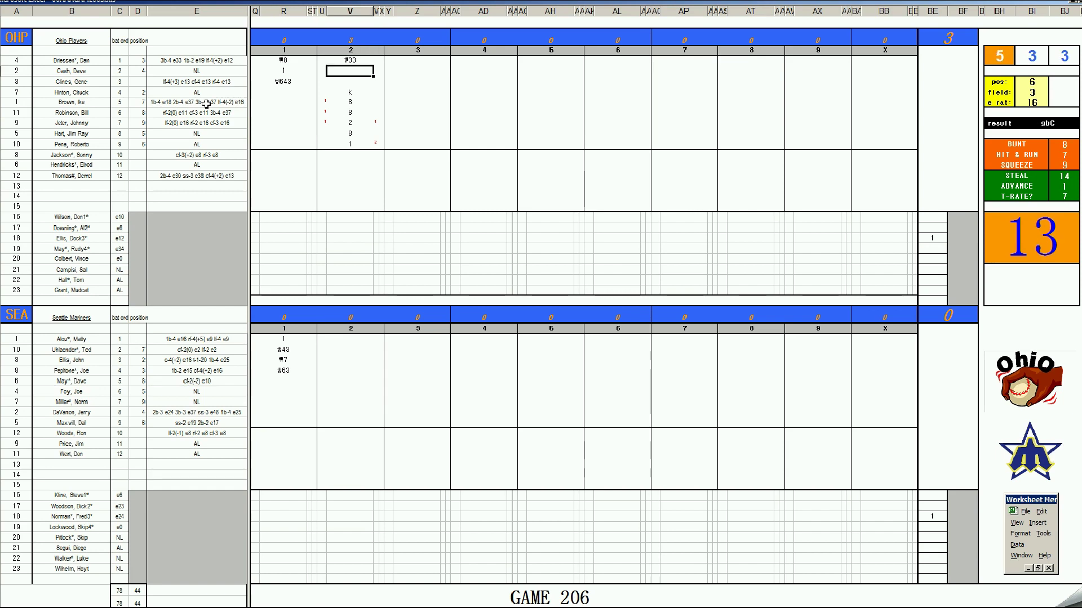
pyautogui.write('\\8')
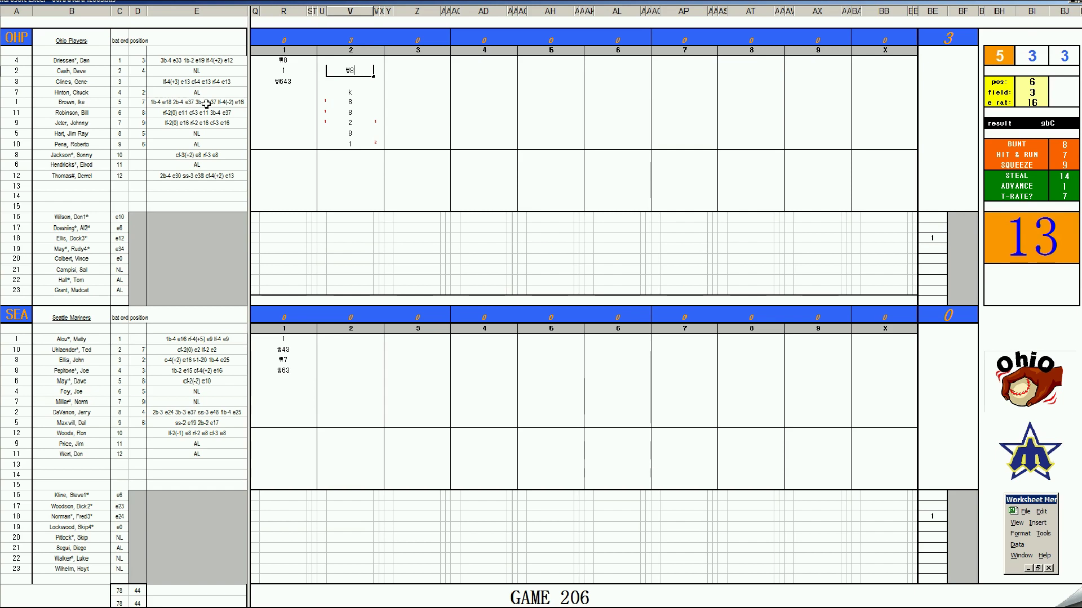
# - Enter Seattle's second-inning results for the fifth through eighth batters: 8, k, #63 and k
pyautogui.click(334, 381)
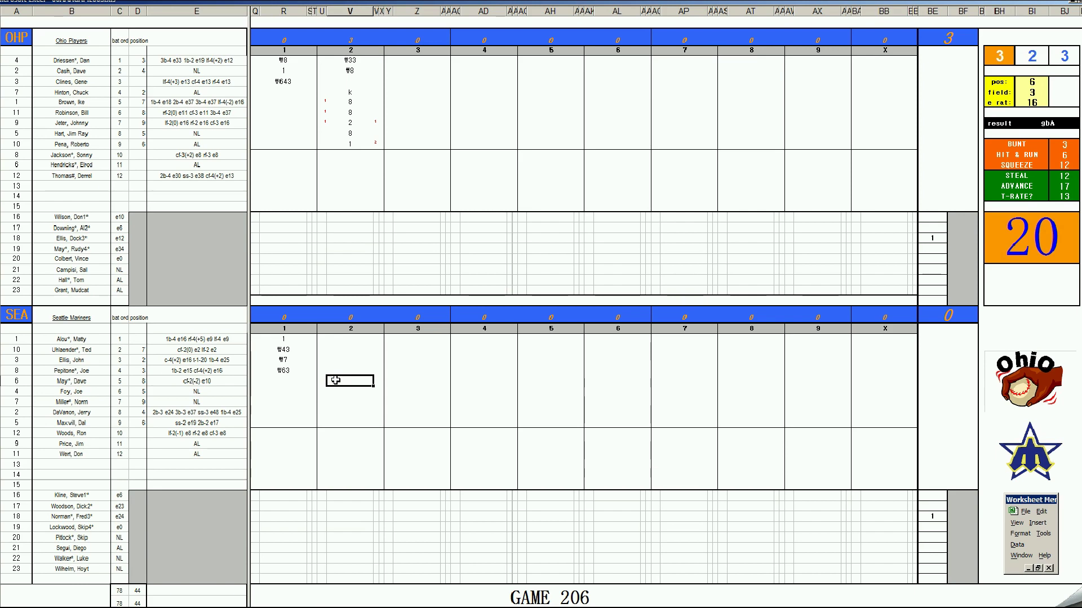
pyautogui.write('8')
pyautogui.press('Return')
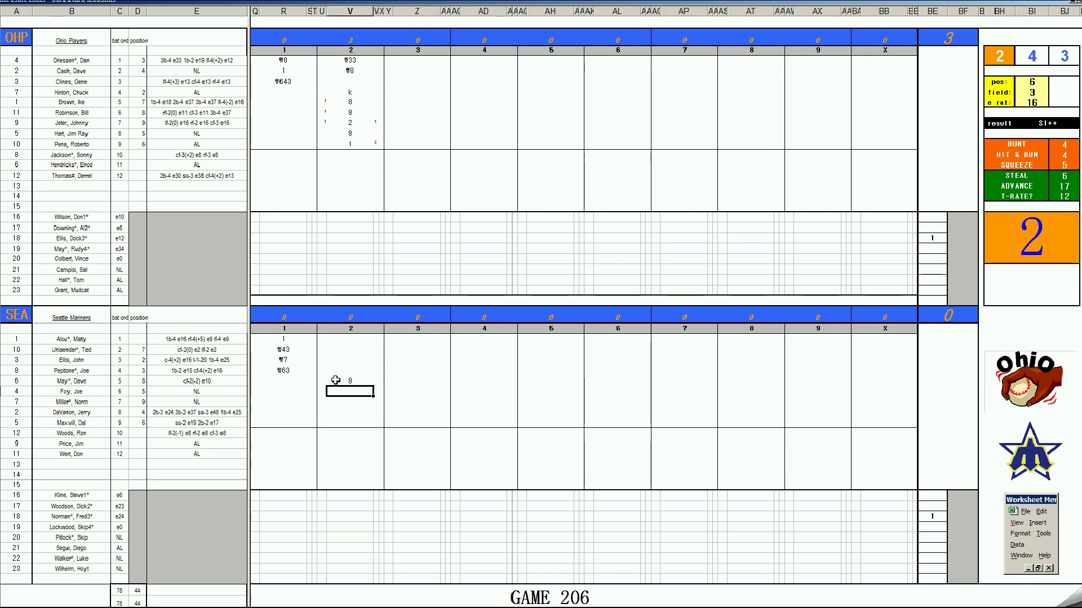
pyautogui.write('k')
pyautogui.press('Return')
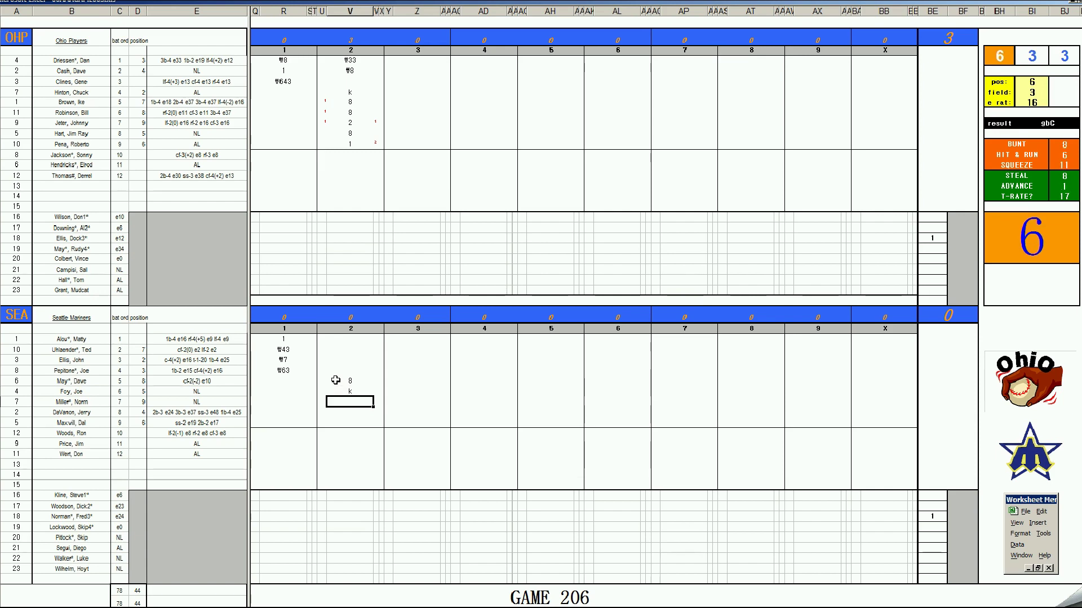
pyautogui.hotkey('ctrl', 'r')
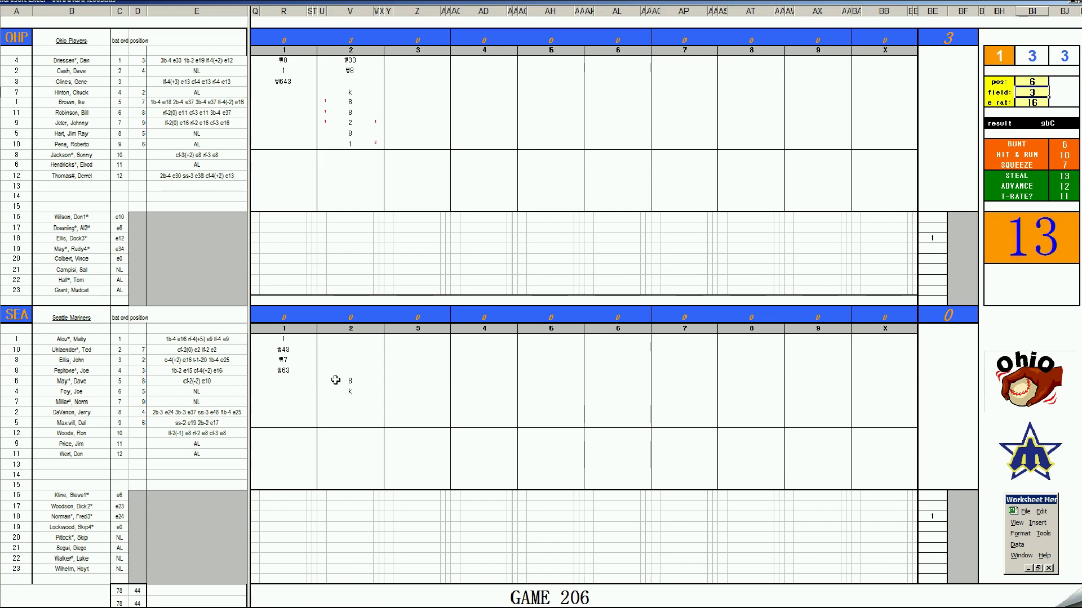
pyautogui.click(358, 403)
pyautogui.write('\\63')
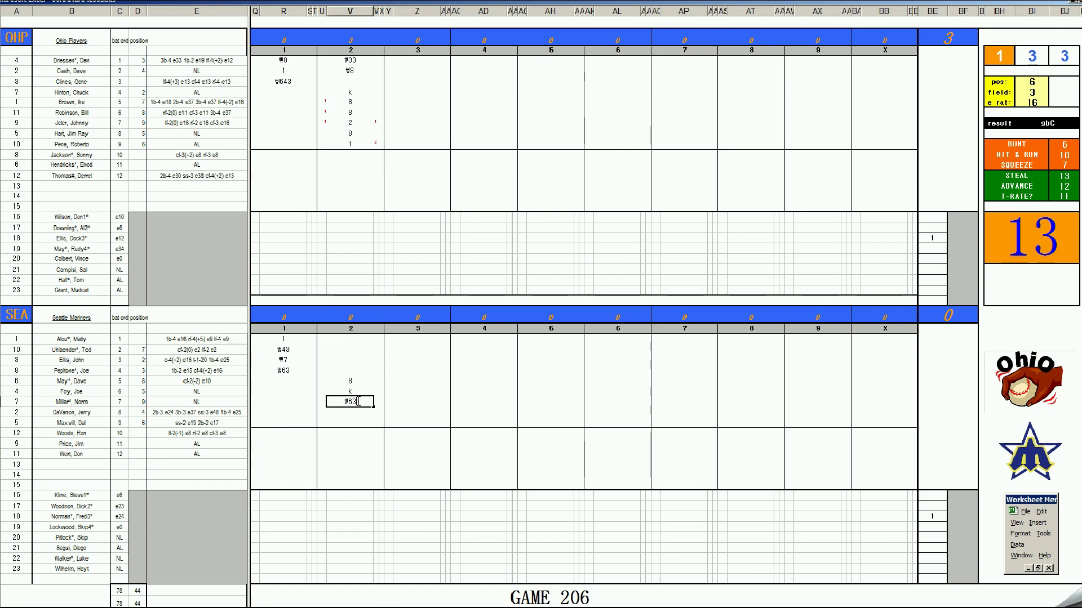
pyautogui.press('Return')
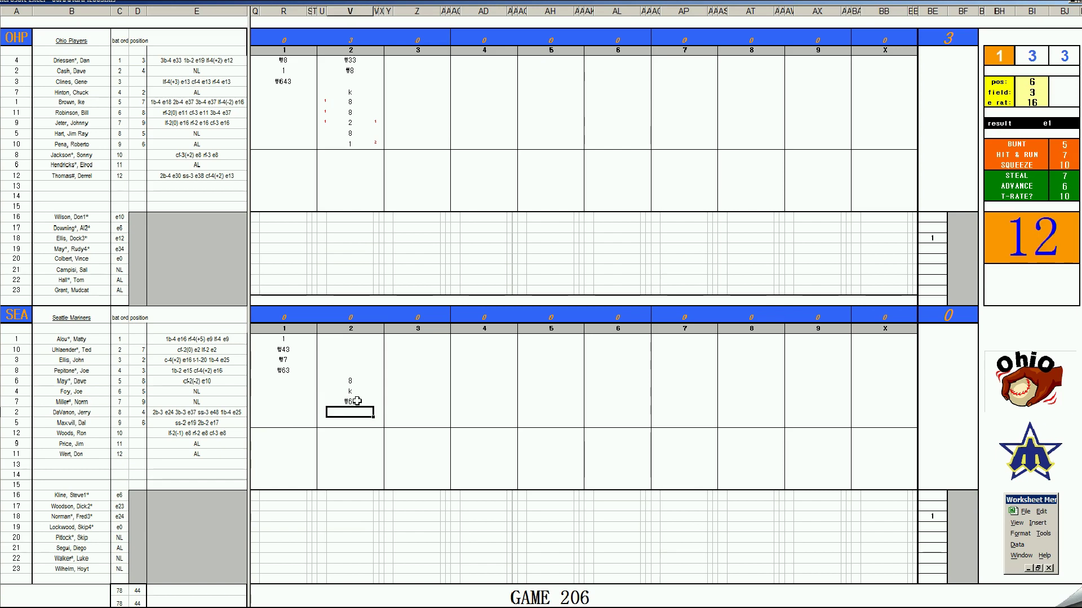
pyautogui.write('k')
# - Set the fielding check to position 2 and field 4 for Ohio's third batter
pyautogui.click(416, 81)
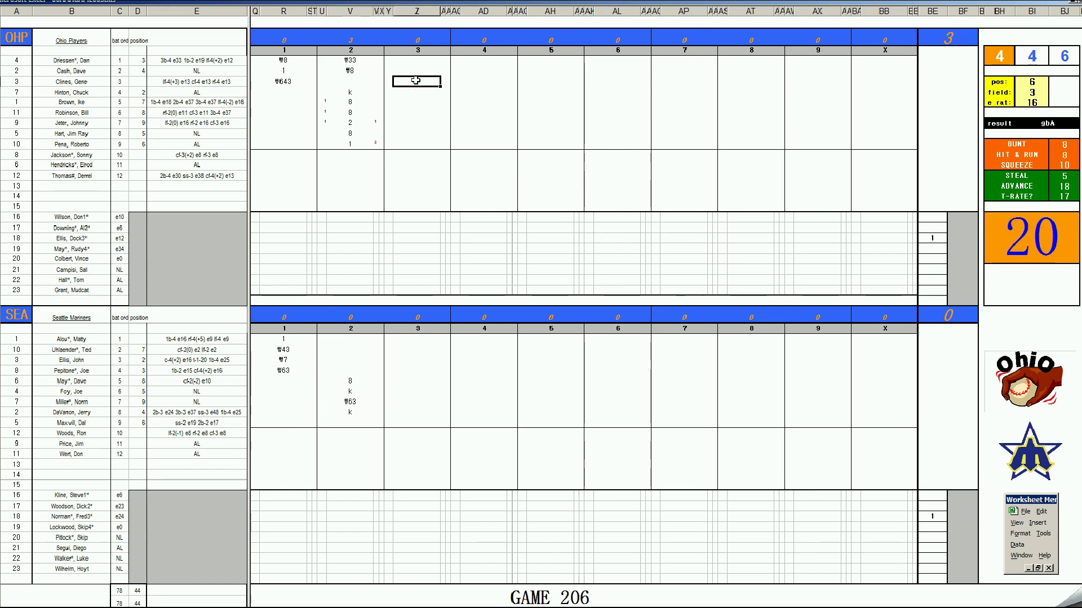
pyautogui.press('Tab')
pyautogui.write('2')
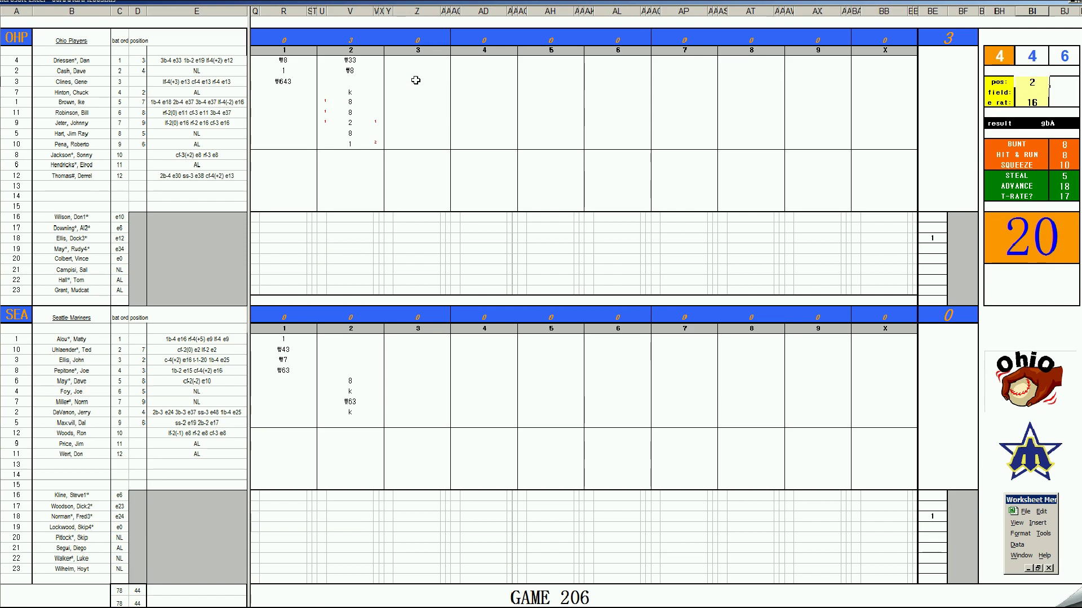
pyautogui.press('Return')
pyautogui.write('4')
pyautogui.press('Return')
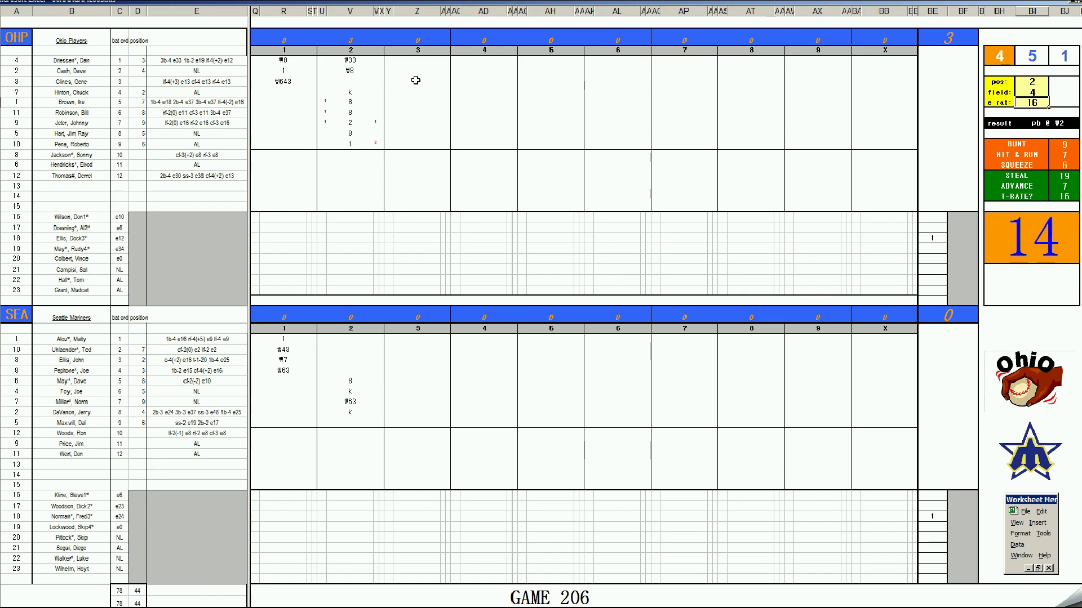
# - Enter Ohio's third-inning results for the third, fourth and fifth batters: #2, #8 and #63
pyautogui.doubleClick(415, 80)
pyautogui.press('Return')
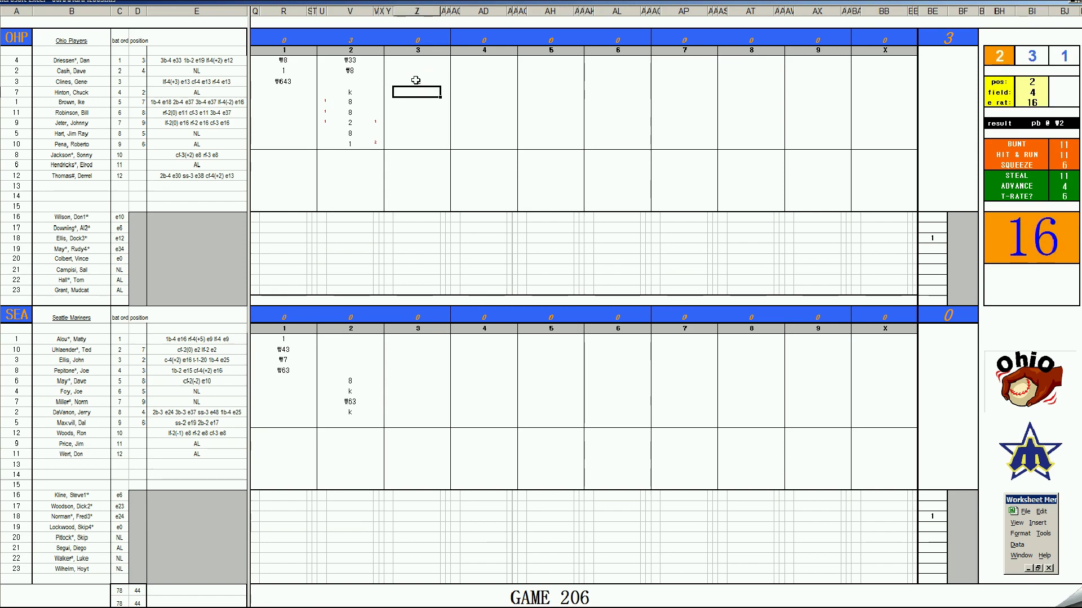
pyautogui.write('#8')
pyautogui.press('Return')
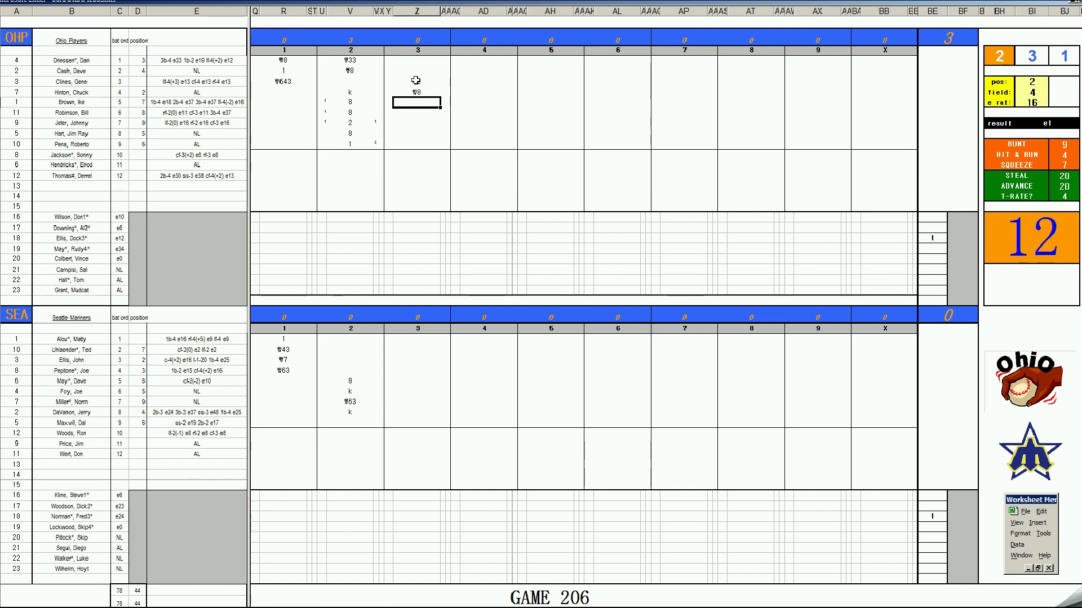
pyautogui.write('#63')
# - In Seattle's third inning, enter k for the ninth batter and 1 for the first batter
pyautogui.click(414, 422)
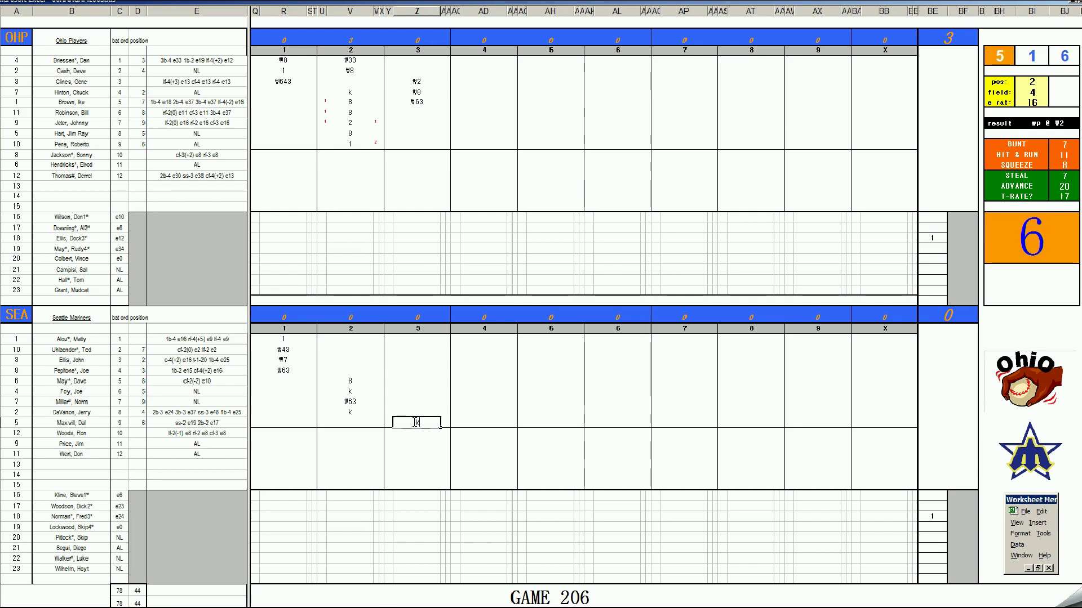
pyautogui.press('Up')
pyautogui.press('Up')
pyautogui.press('Up')
pyautogui.press('Up')
pyautogui.press('Up')
pyautogui.press('Up')
pyautogui.press('Up')
pyautogui.press('Up')
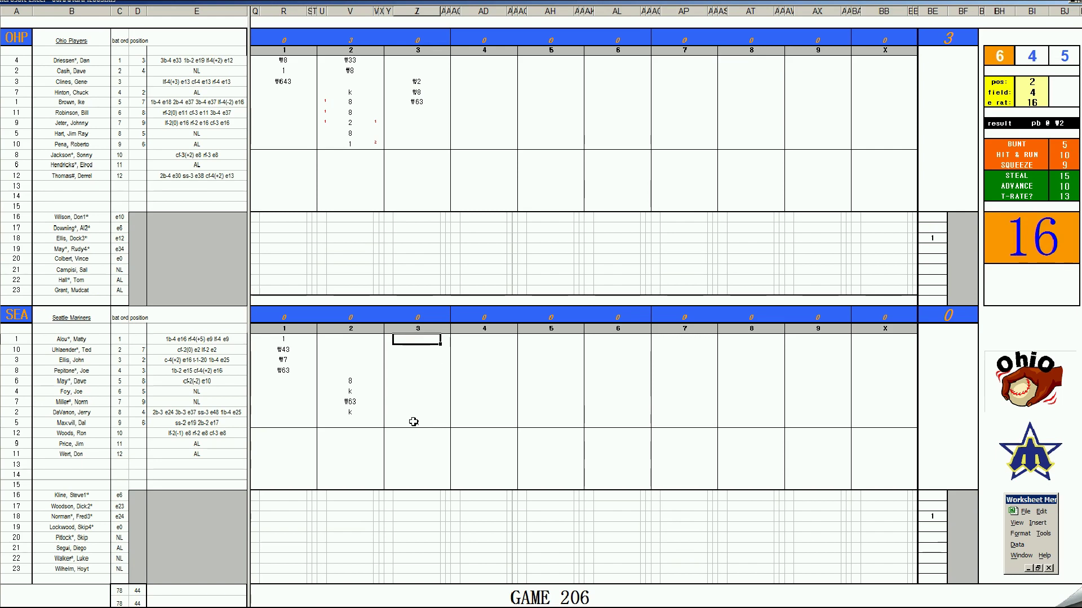
pyautogui.write('1')
pyautogui.press('Return')
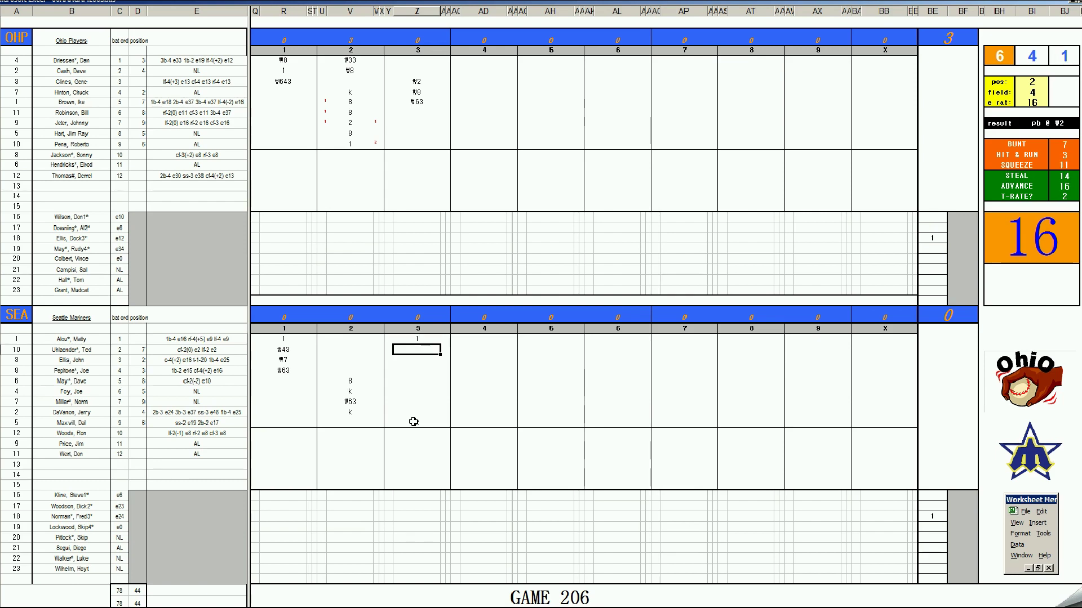
# - Enter #6 for Seattle's second batter and 2 for the third batter in inning 3
pyautogui.write('₩6')
pyautogui.press('Return')
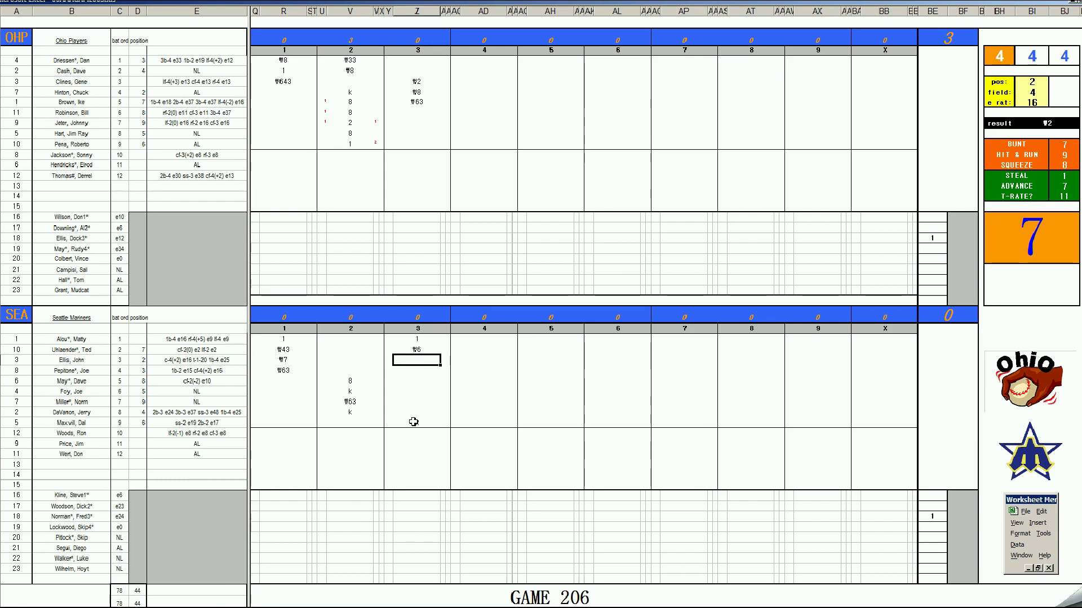
pyautogui.write('2')
pyautogui.doubleClick(414, 421)
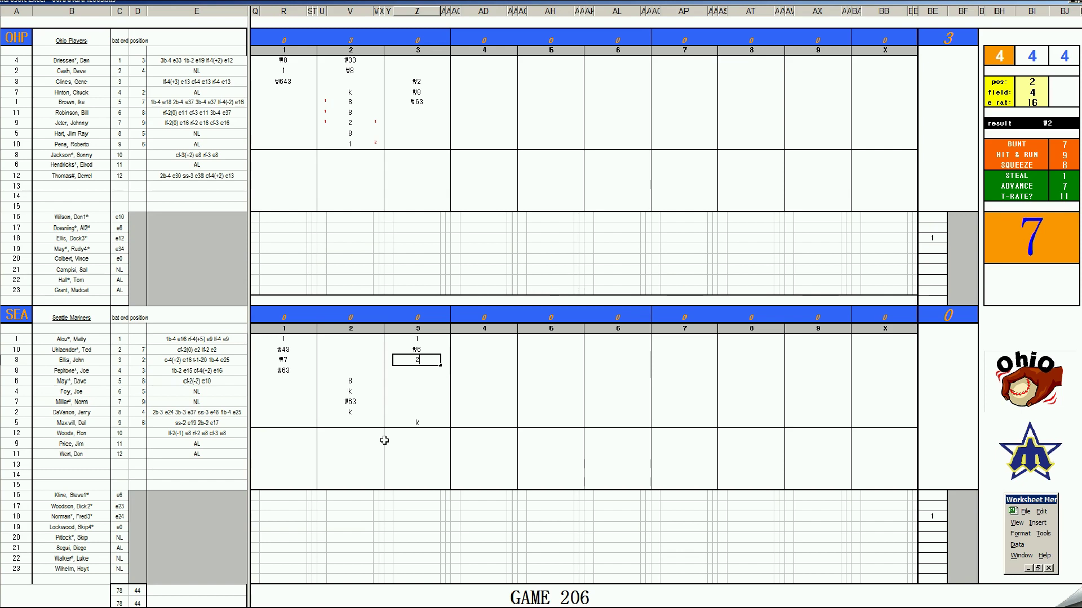
pyautogui.press('Return')
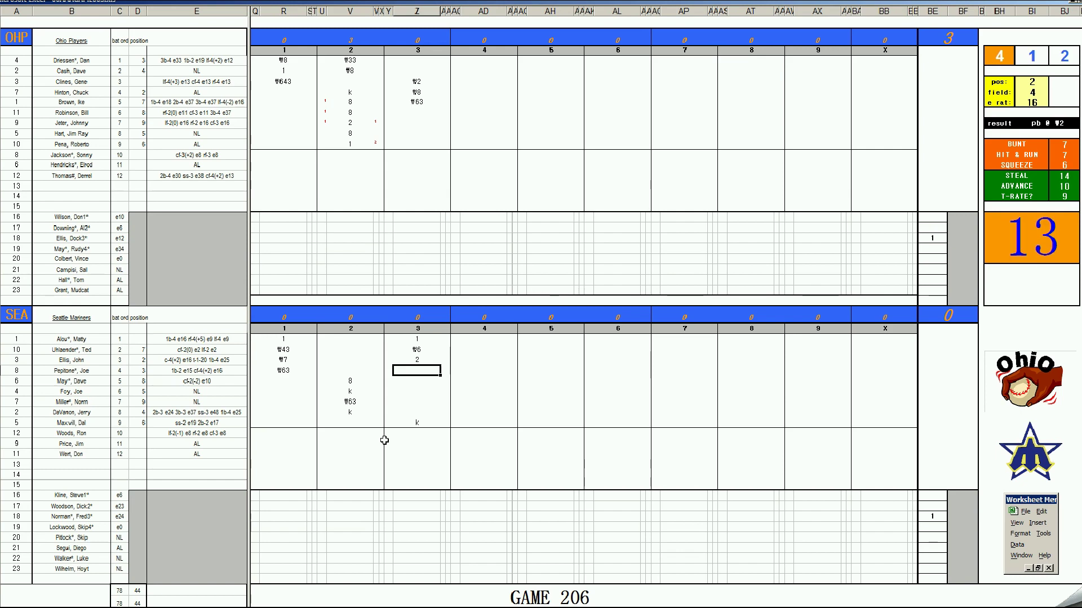
# - Set the fielding check to position 1, field 2 and error rating 12, and enter #13 for Seattle's fourth batter in inning 3
pyautogui.hotkey('ctrl', 'r')
pyautogui.hotkey('ctrl', 'r')
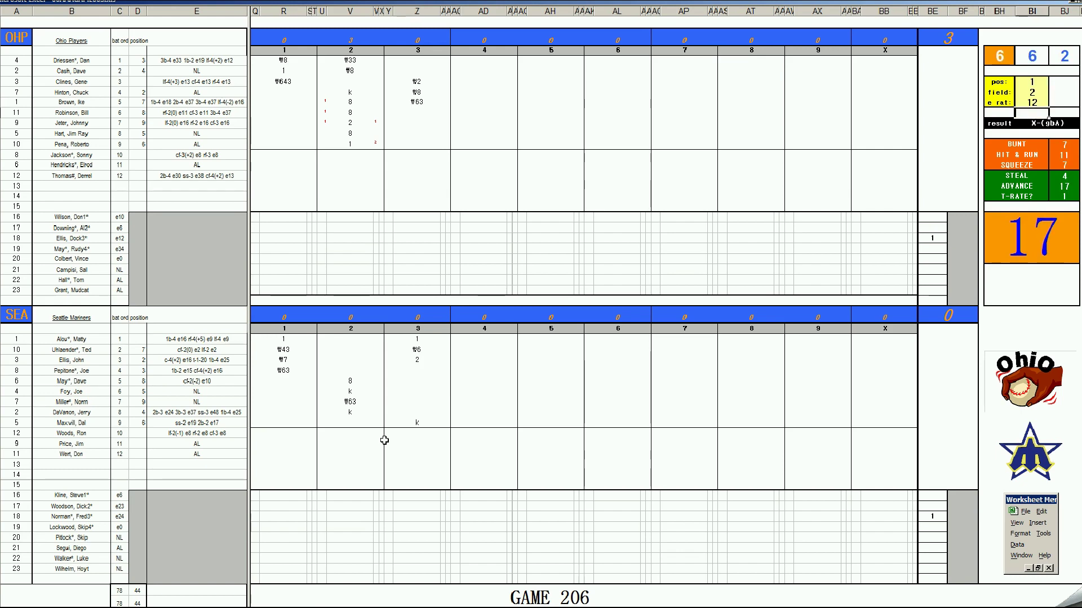
pyautogui.click(421, 372)
pyautogui.write('\\13')
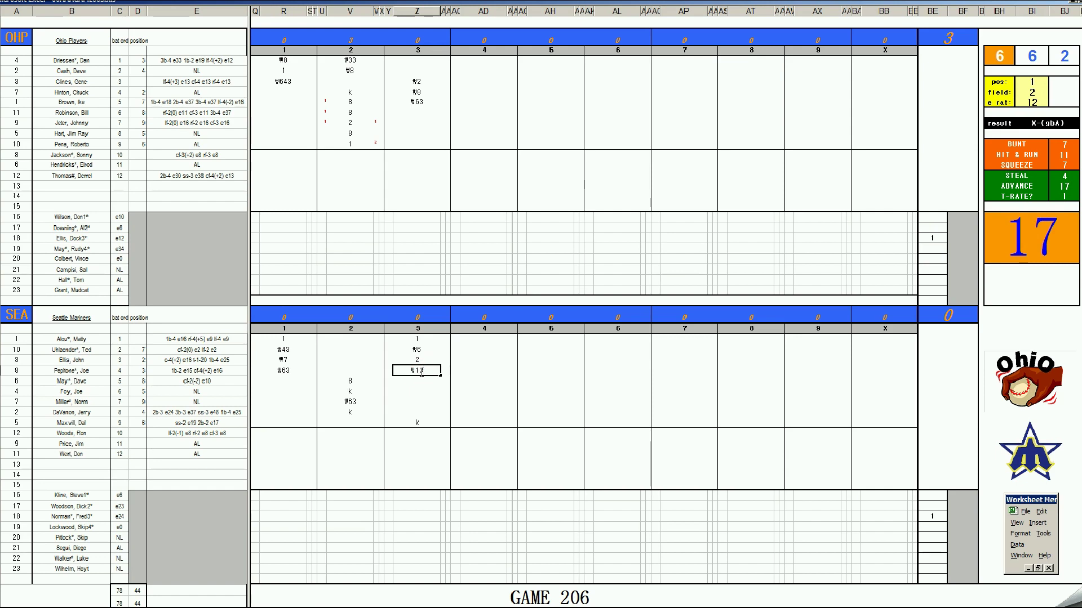
# - Enter Ohio's fourth-inning results for the sixth, seventh and eighth batters: #7, 8 and #163
pyautogui.click(476, 111)
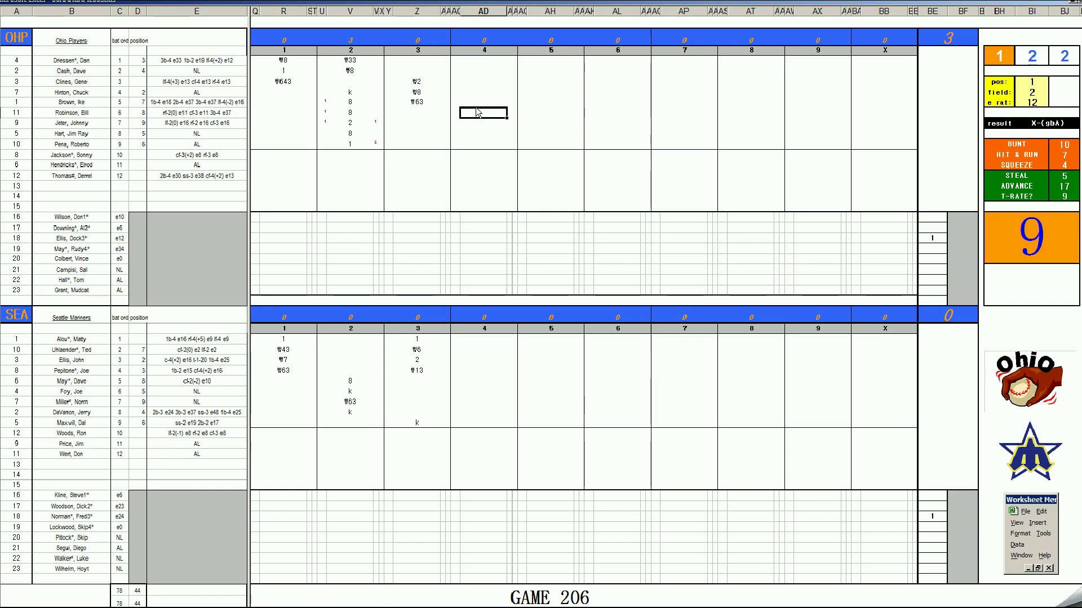
pyautogui.write('\\7')
pyautogui.press('Return')
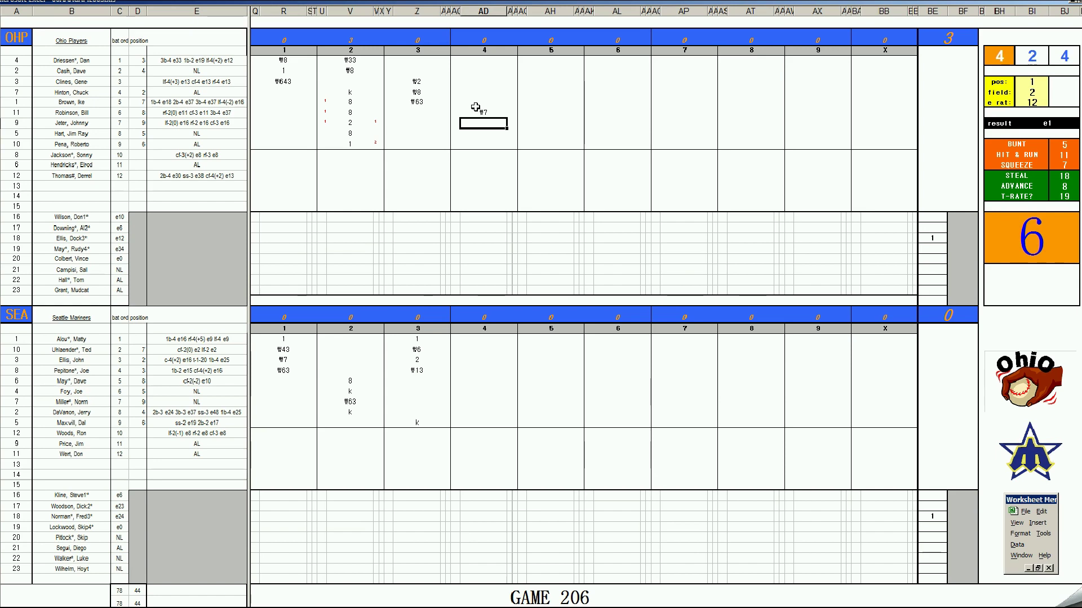
pyautogui.write('8')
pyautogui.press('Return')
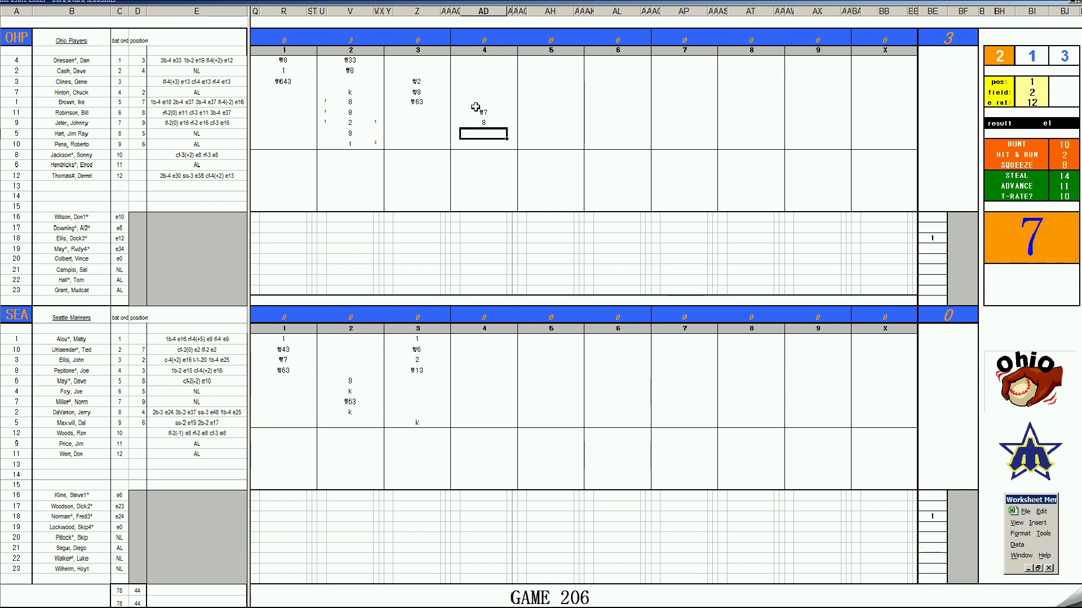
pyautogui.write('\\163')
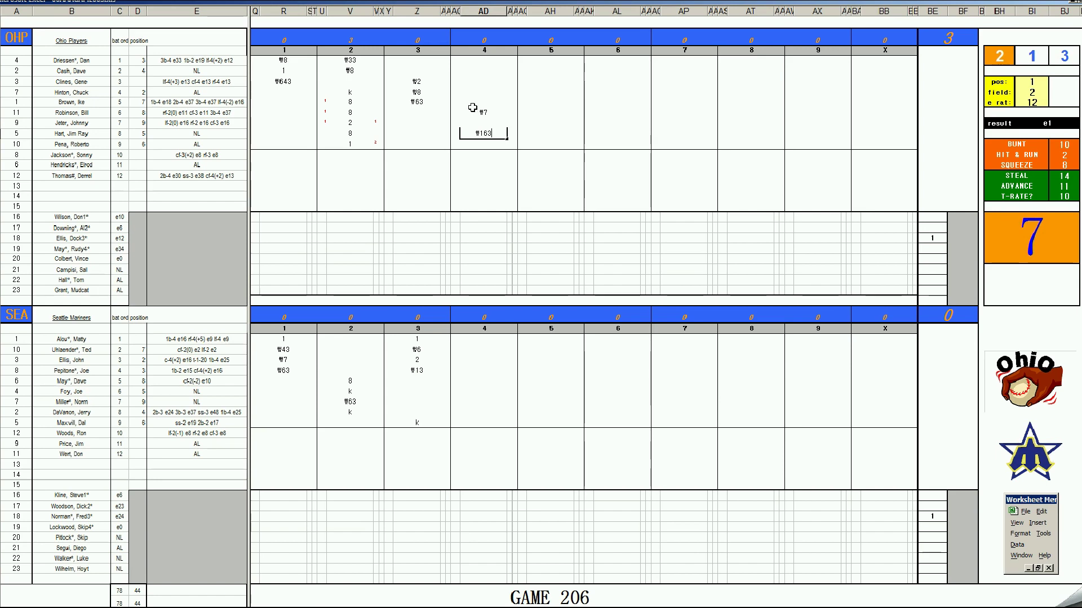
# - Enter Seattle's fourth-inning results for the fifth through eighth batters: #43., k, 8 and #9
pyautogui.click(482, 385)
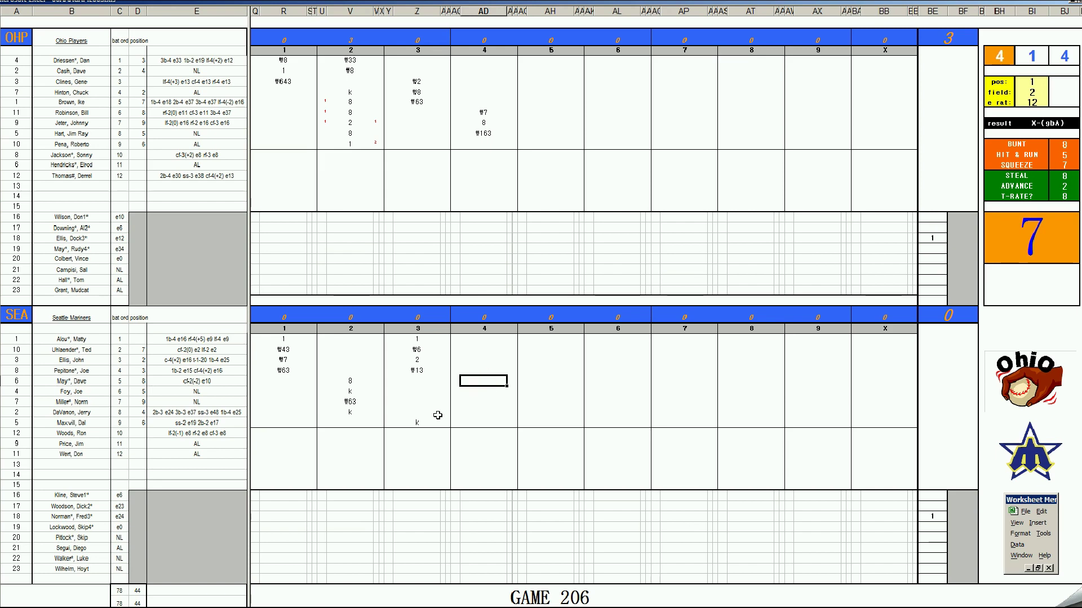
pyautogui.write('\\43.')
pyautogui.press('Return')
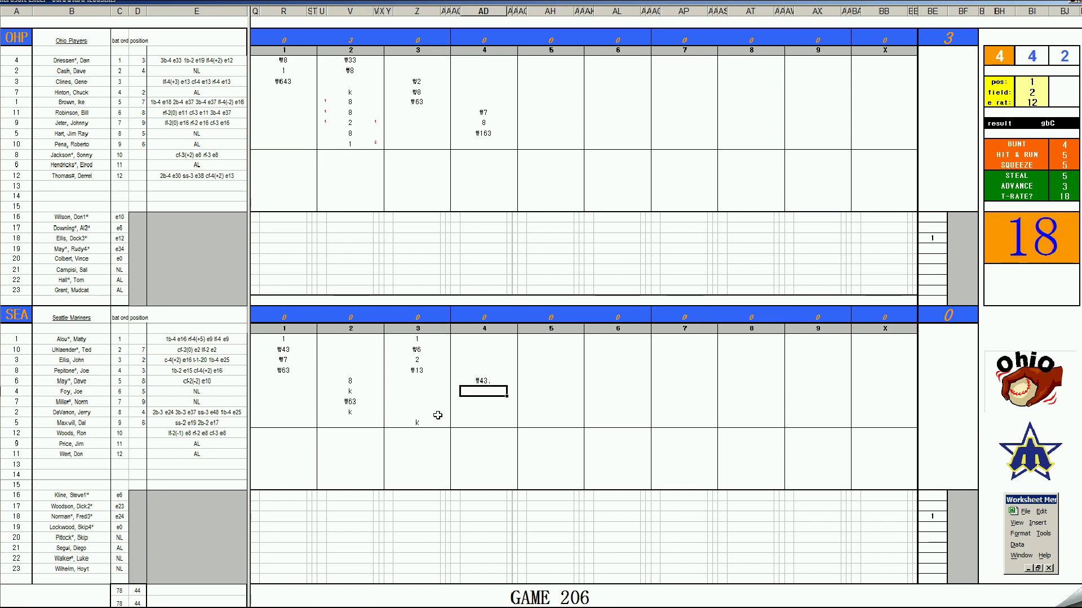
pyautogui.write('k')
pyautogui.press('Return')
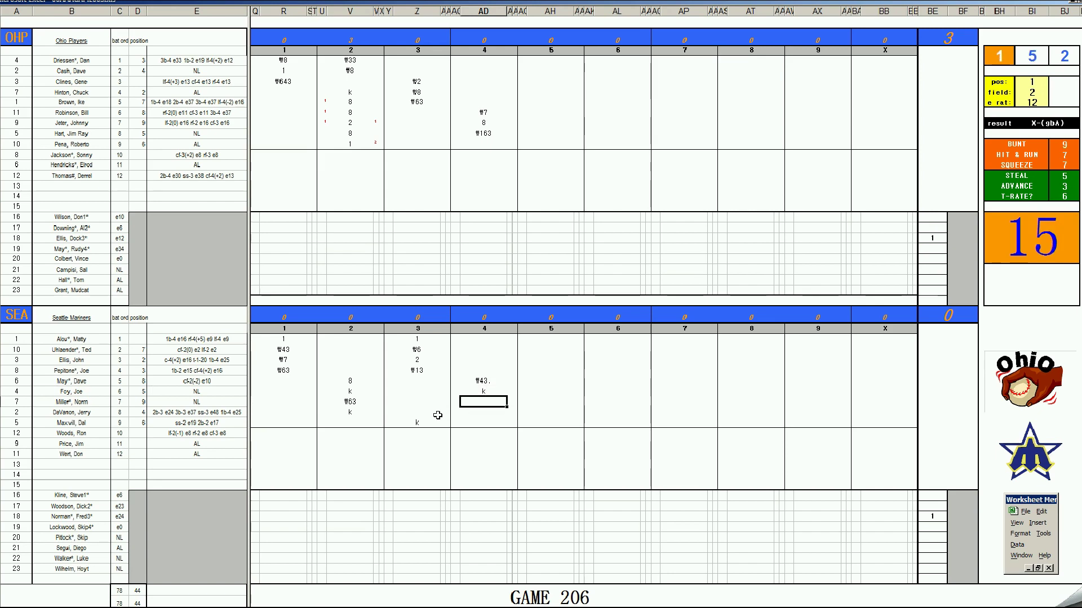
pyautogui.write('8')
pyautogui.press('Return')
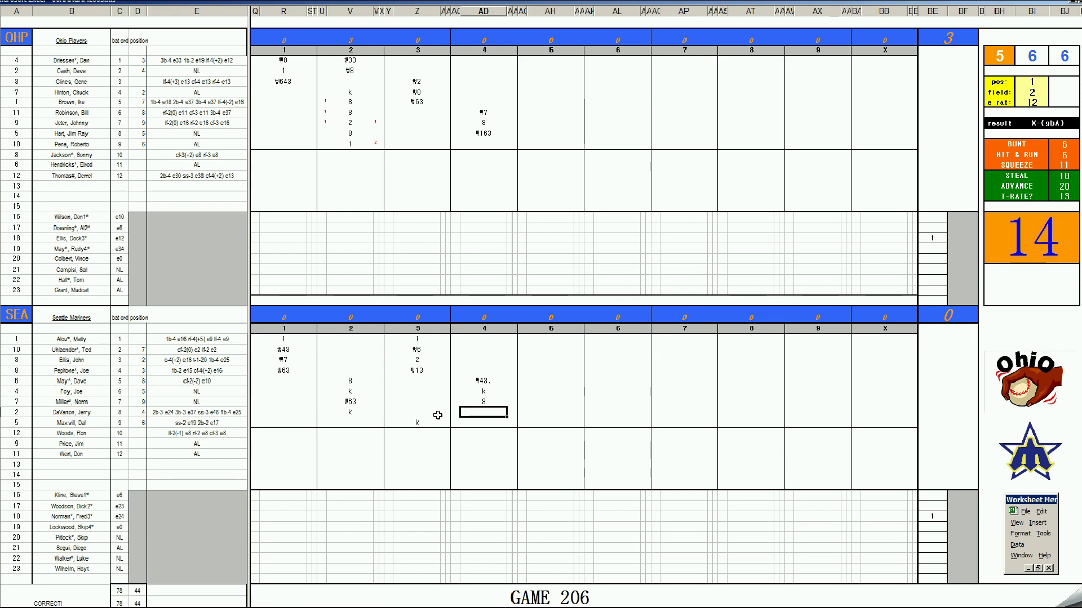
pyautogui.write('\\9')
# - Enter #3 for Ohio's ninth batter in inning 5
pyautogui.click(553, 143)
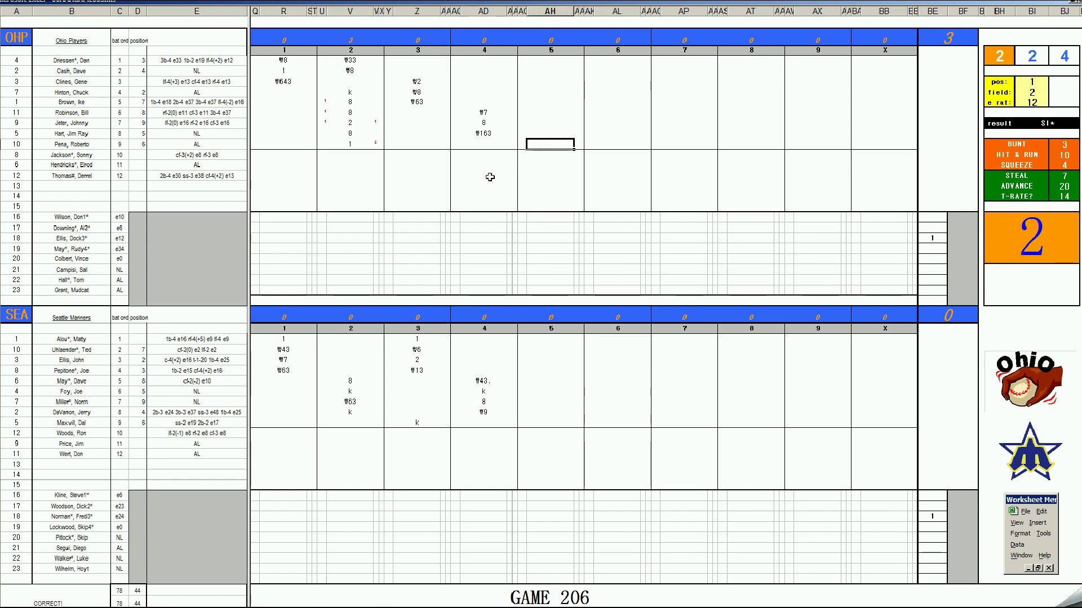
pyautogui.write('₩3')
pyautogui.press('Return')
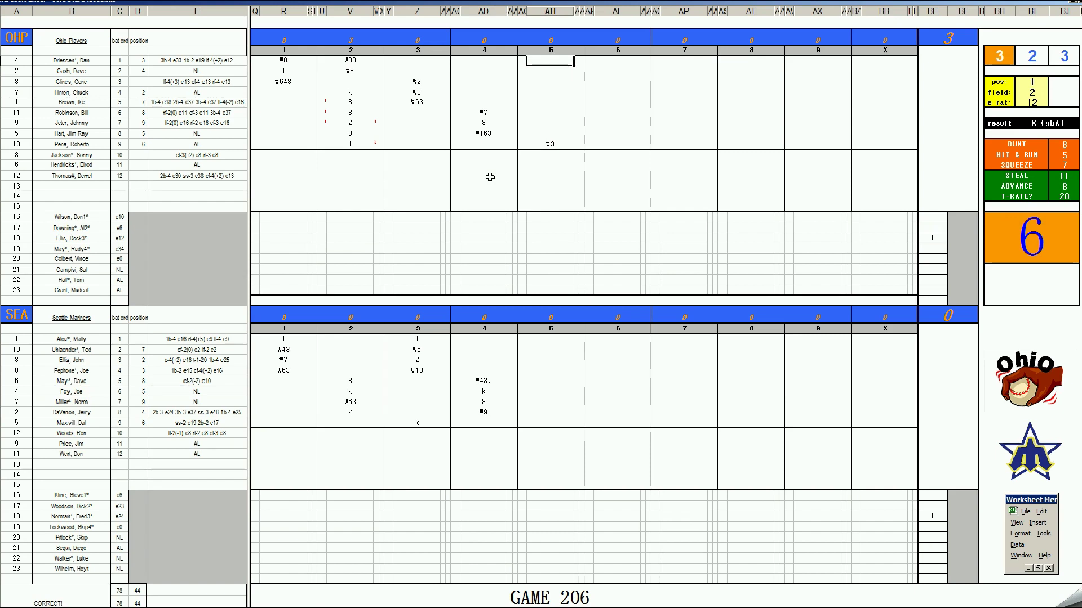
# - Enter k for Ohio's first batter and #8 for the second batter in inning 5
pyautogui.write('k')
pyautogui.press('Return')
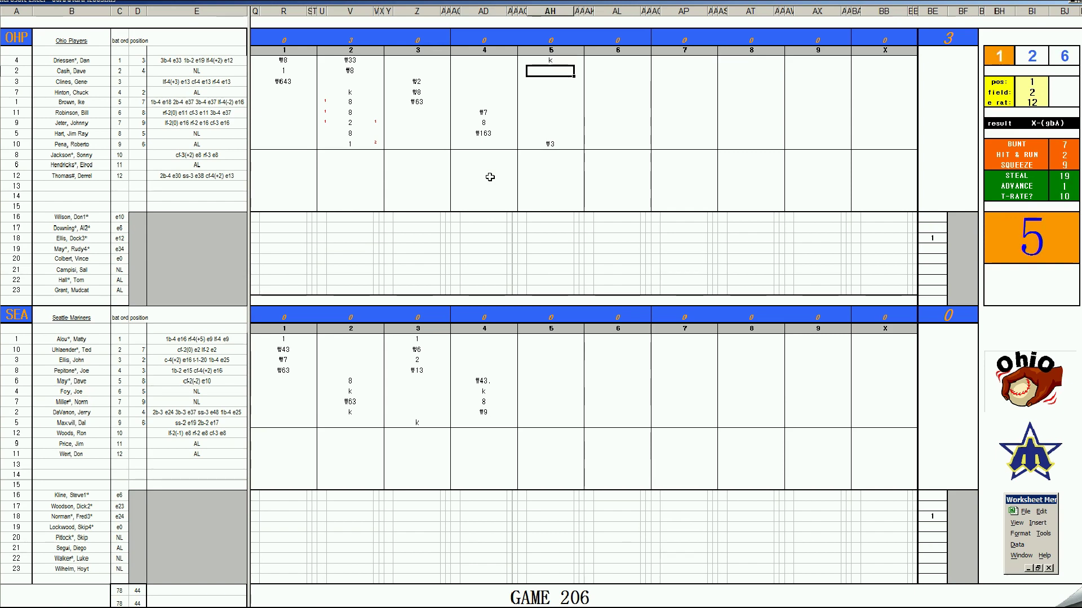
pyautogui.write('\\8')
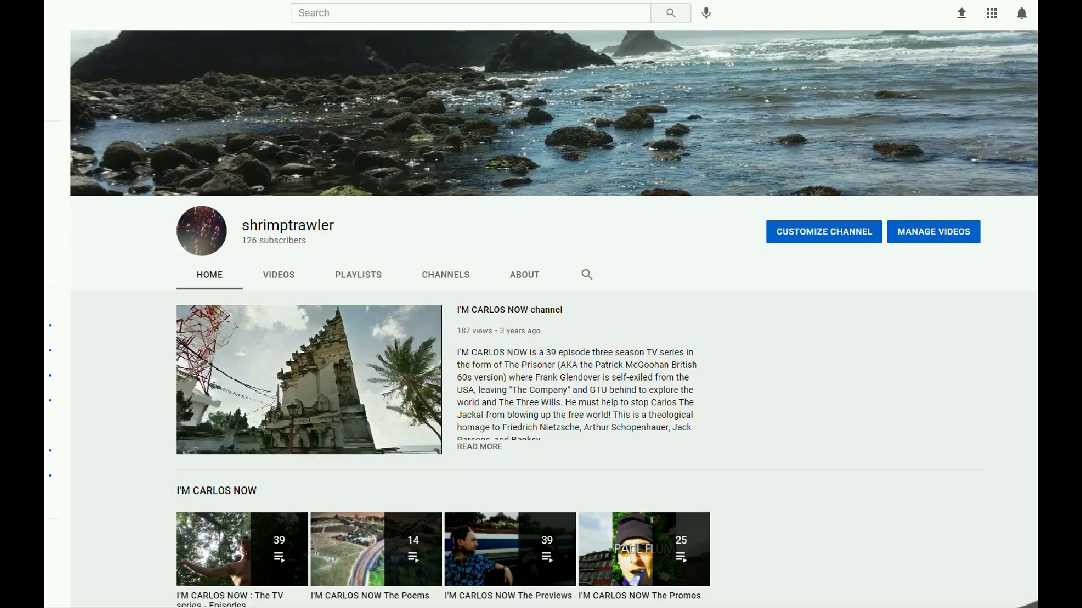
pyautogui.scroll(-4, 541, 315)
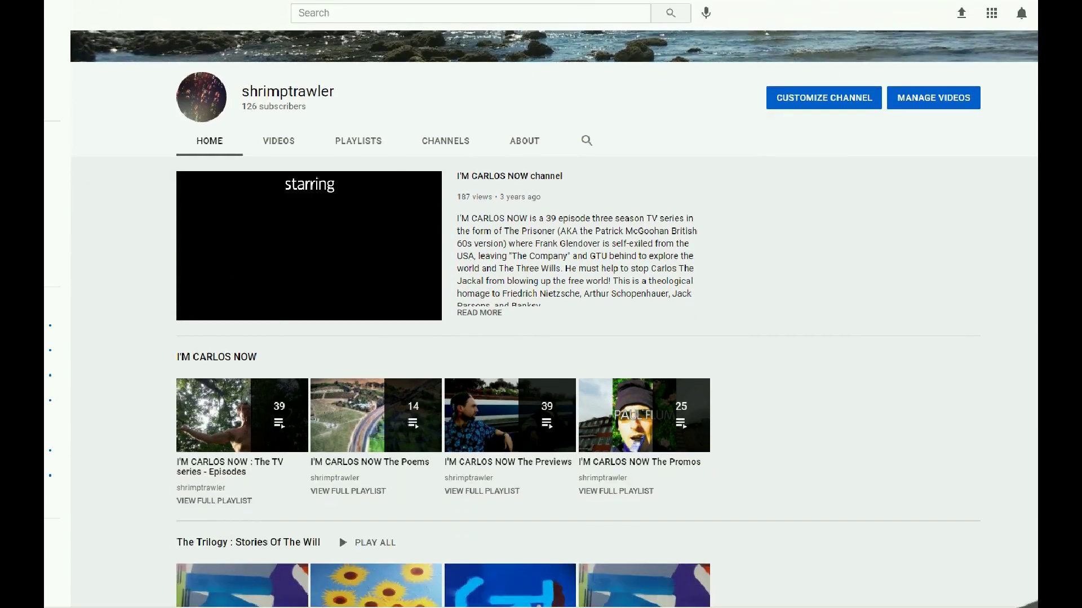
pyautogui.scroll(-4, 541, 316)
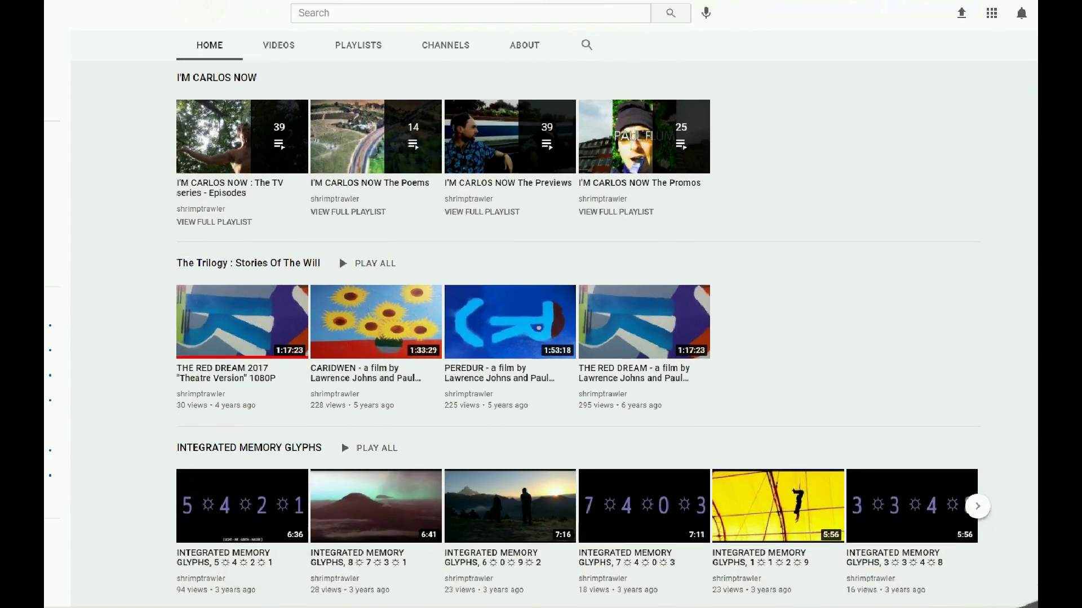
pyautogui.scroll(-3, 540, 316)
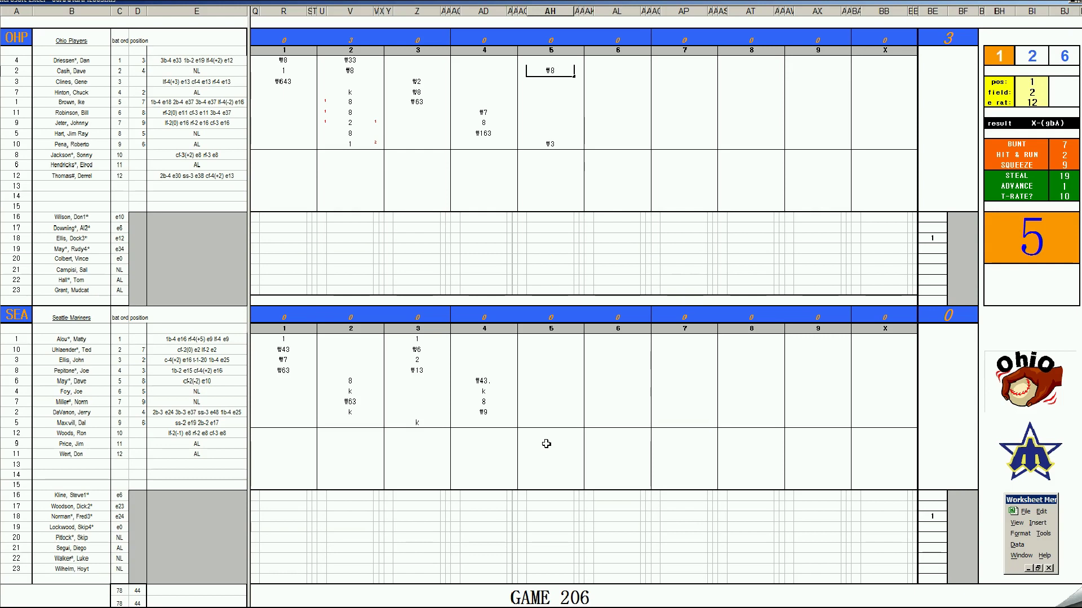
# - Enter Seattle's fifth-inning results for the ninth, first and second batters: #4, #63 and #43
pyautogui.click(548, 424)
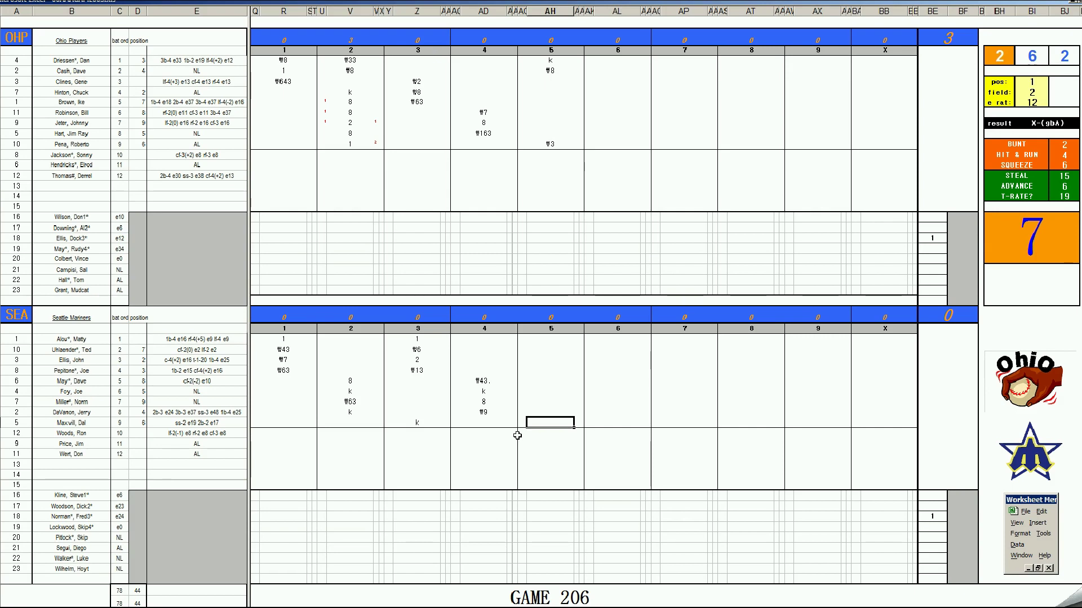
pyautogui.write('#4')
pyautogui.press('Up')
pyautogui.press('Up')
pyautogui.press('Up')
pyautogui.press('Up')
pyautogui.press('Up')
pyautogui.press('Up')
pyautogui.press('Up')
pyautogui.press('Up')
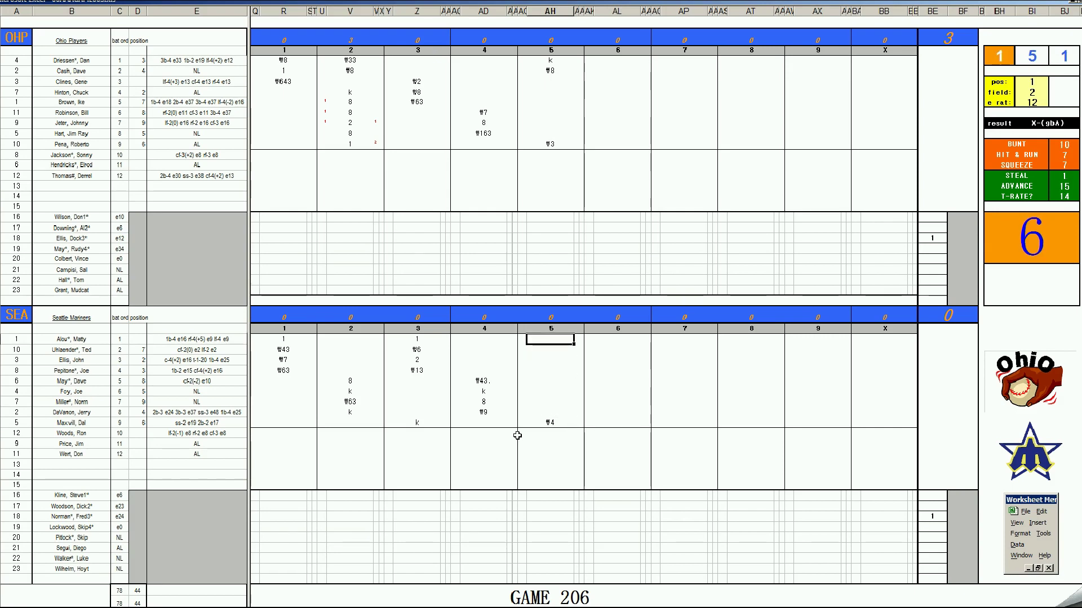
pyautogui.write('#63')
pyautogui.press('Return')
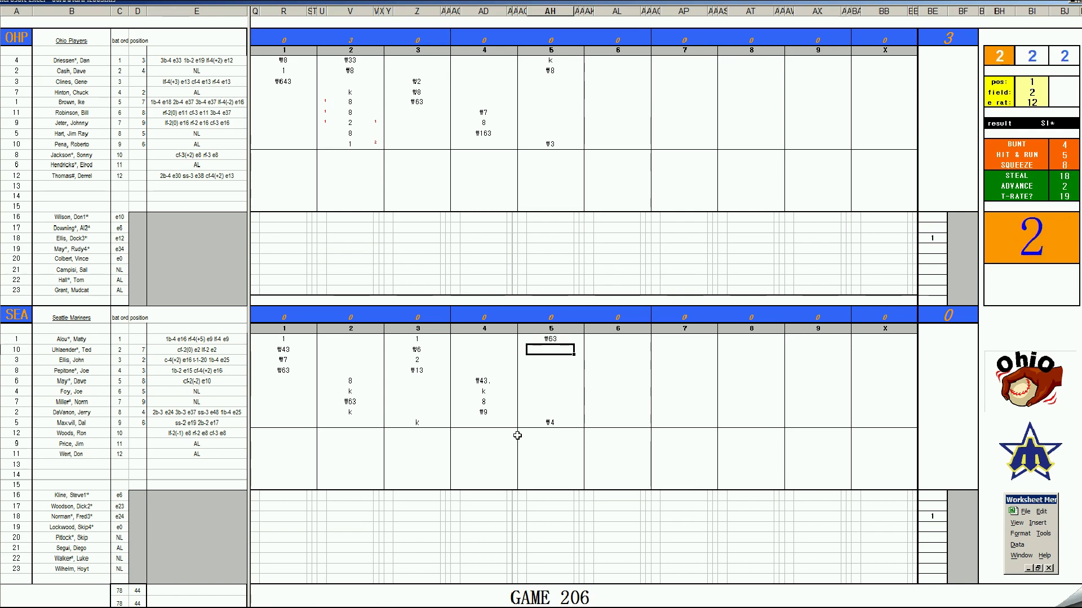
pyautogui.write('#43')
# - Enter Ohio's sixth-inning results for the third, fourth and fifth batters: #63, k and #7
pyautogui.click(600, 80)
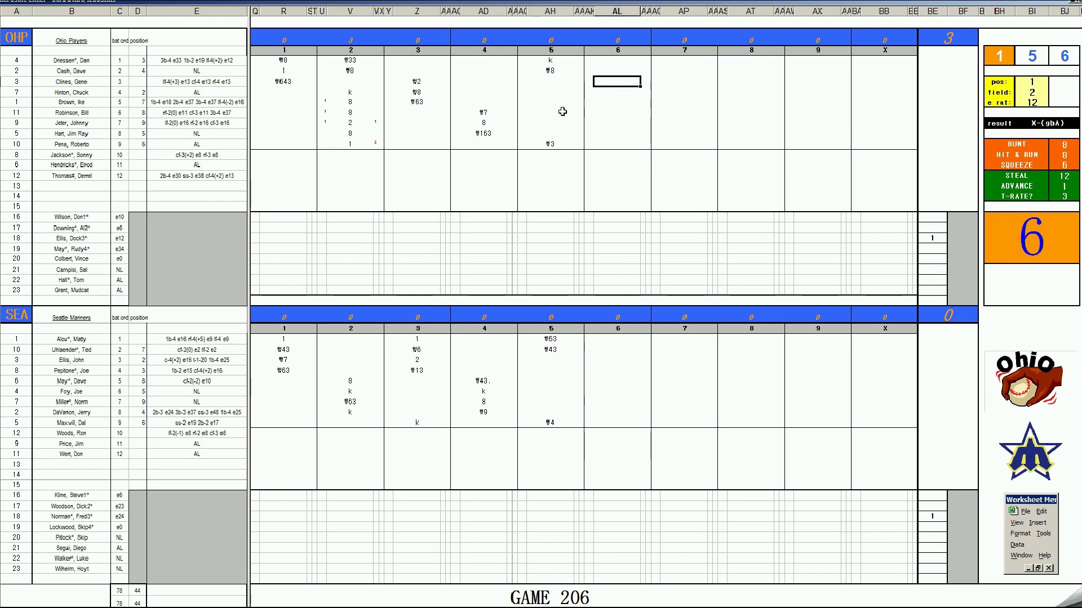
pyautogui.write('#63')
pyautogui.press('Return')
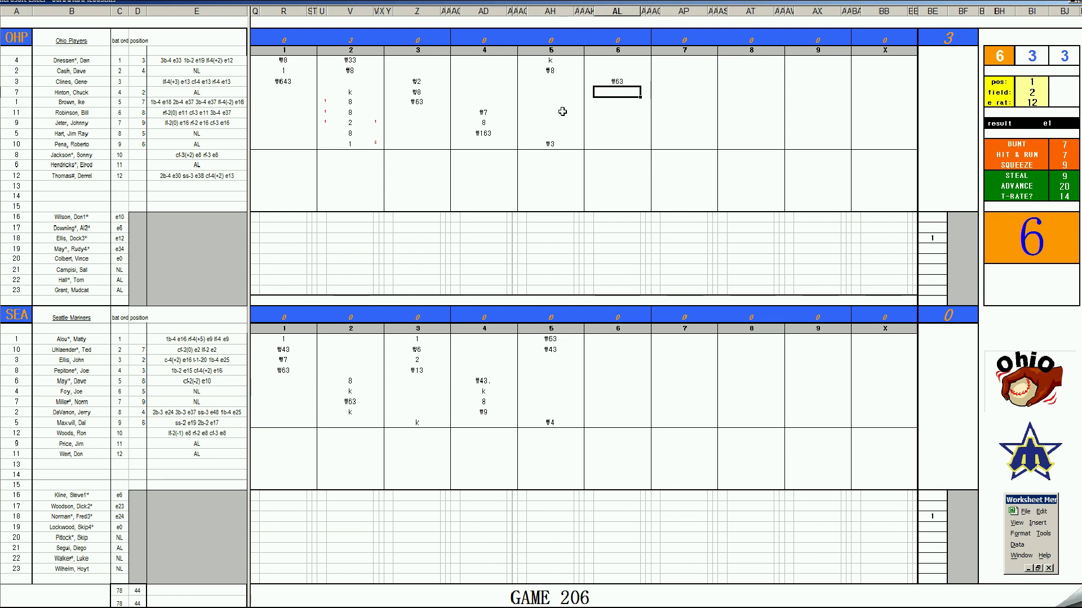
pyautogui.write('k')
pyautogui.press('Return')
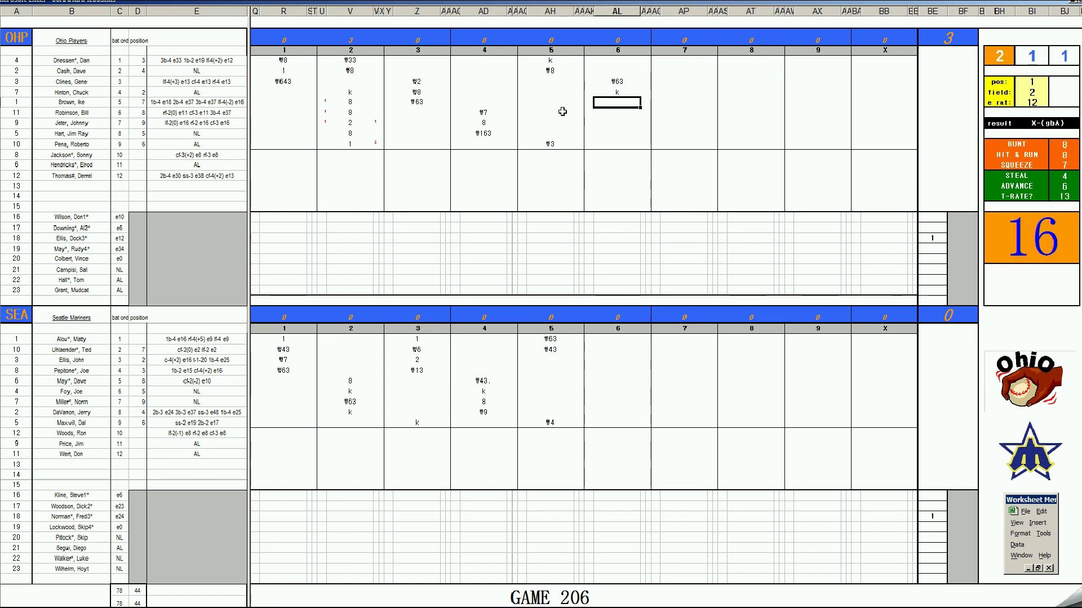
pyautogui.write('#7')
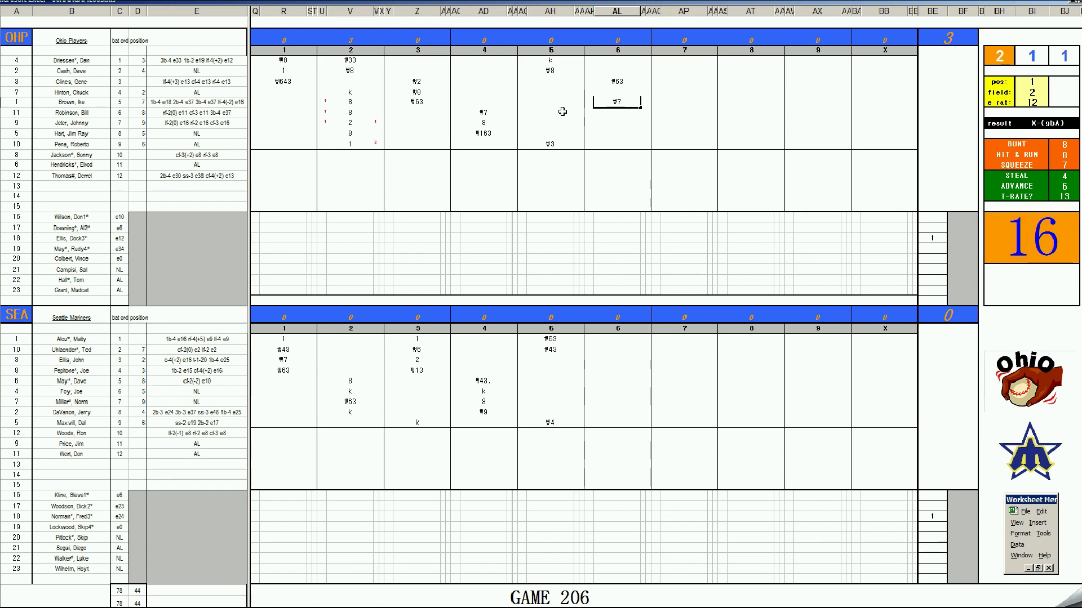
# - Enter Seattle's sixth-inning results for the third through sixth batters: #53, 1, #7 and #64
pyautogui.click(604, 360)
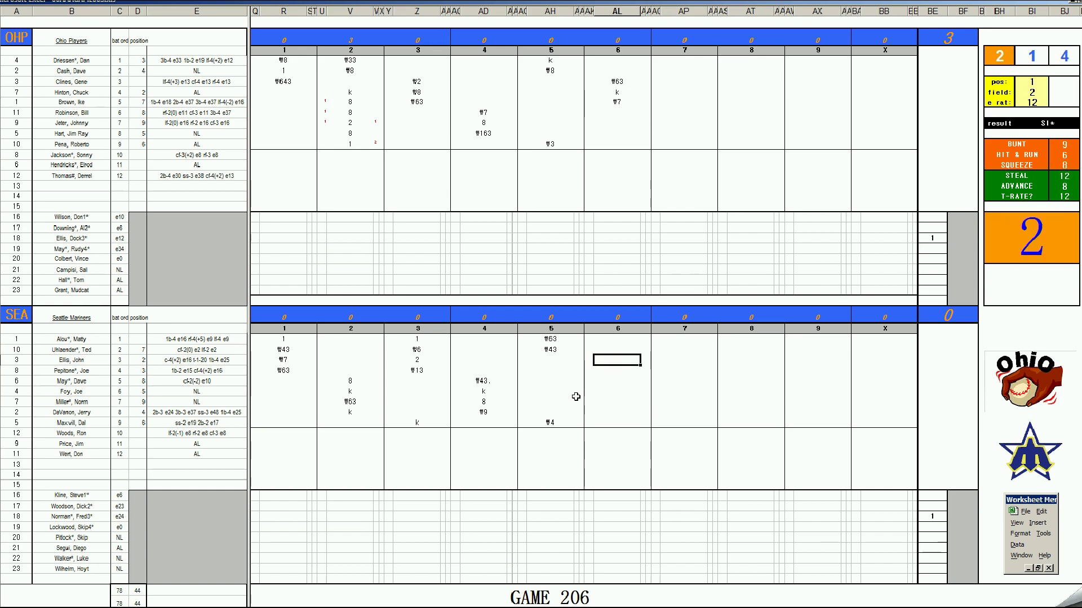
pyautogui.write('#53')
pyautogui.press('Return')
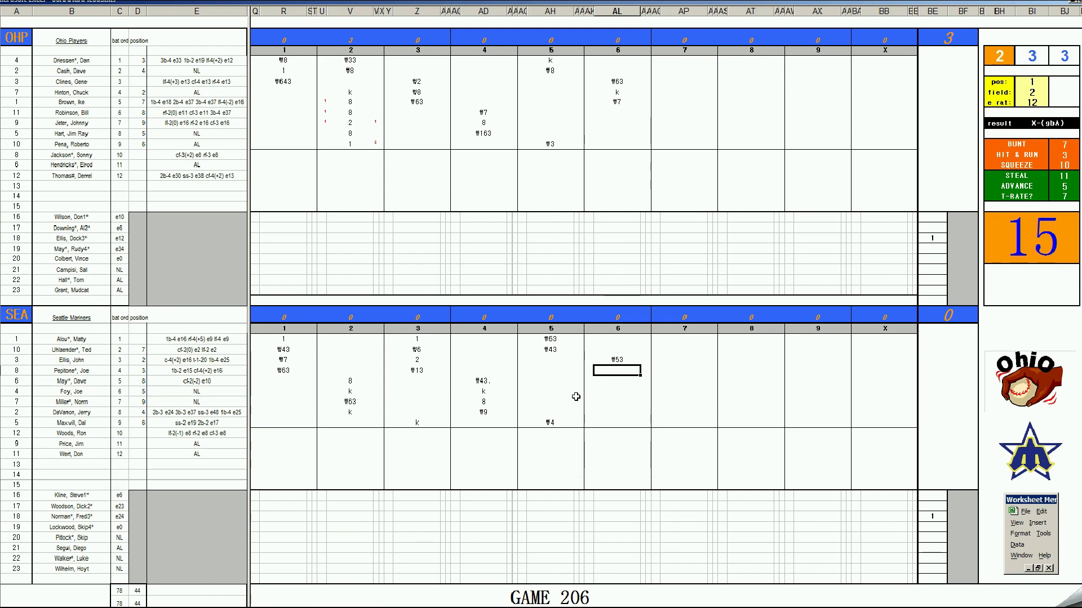
pyautogui.write('1')
pyautogui.press('Return')
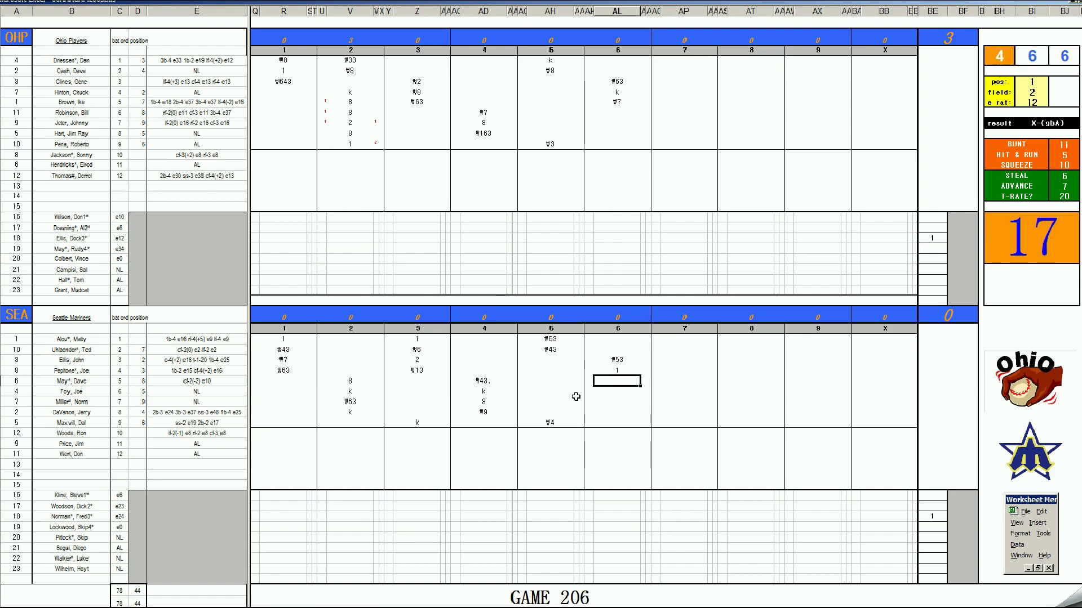
pyautogui.write('\\7')
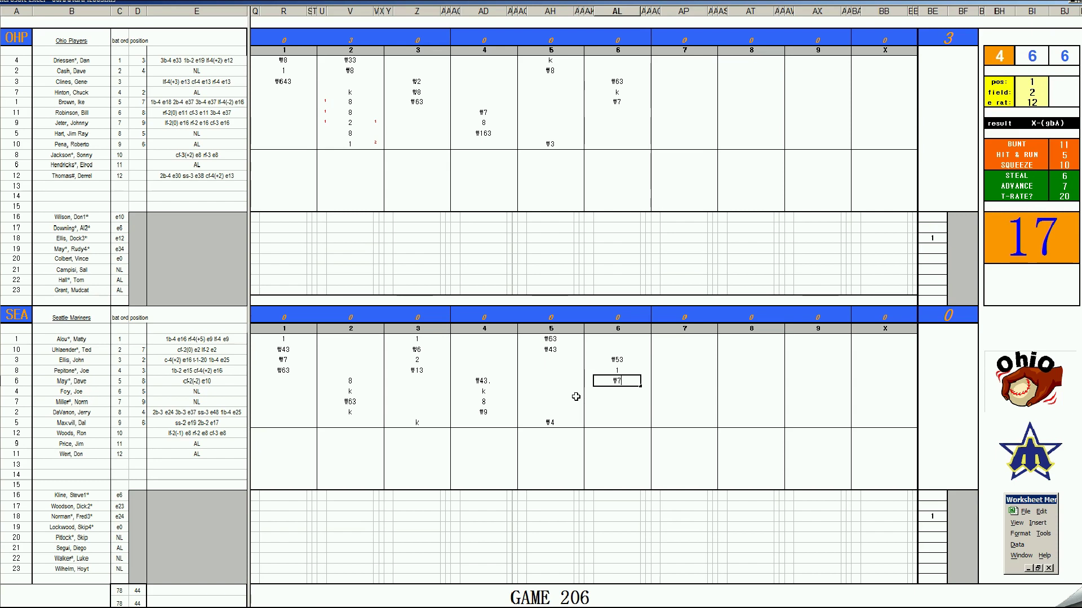
pyautogui.press('Return')
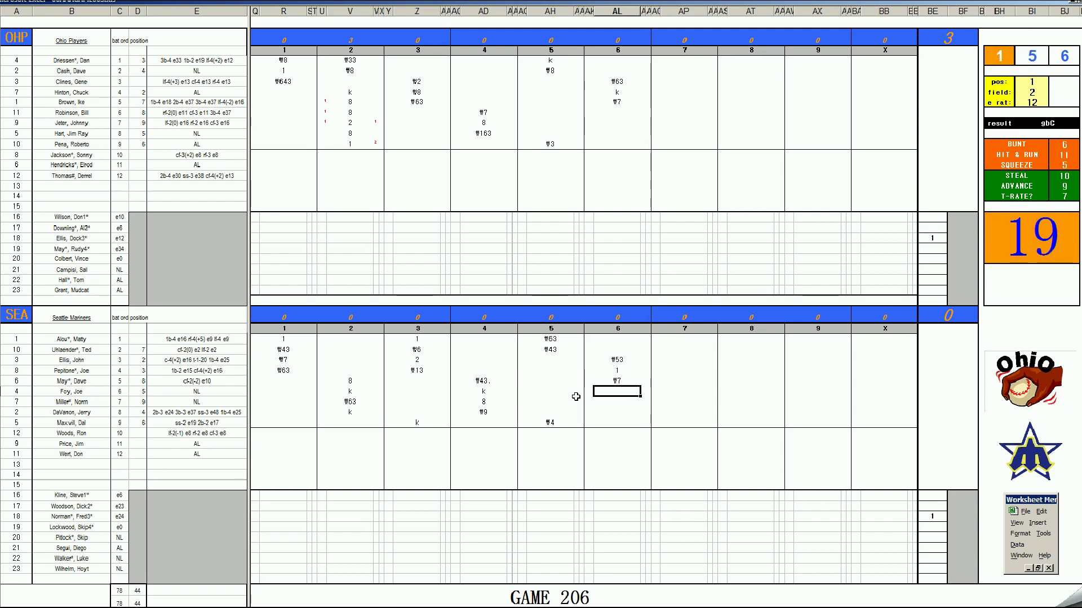
pyautogui.write('\\64')
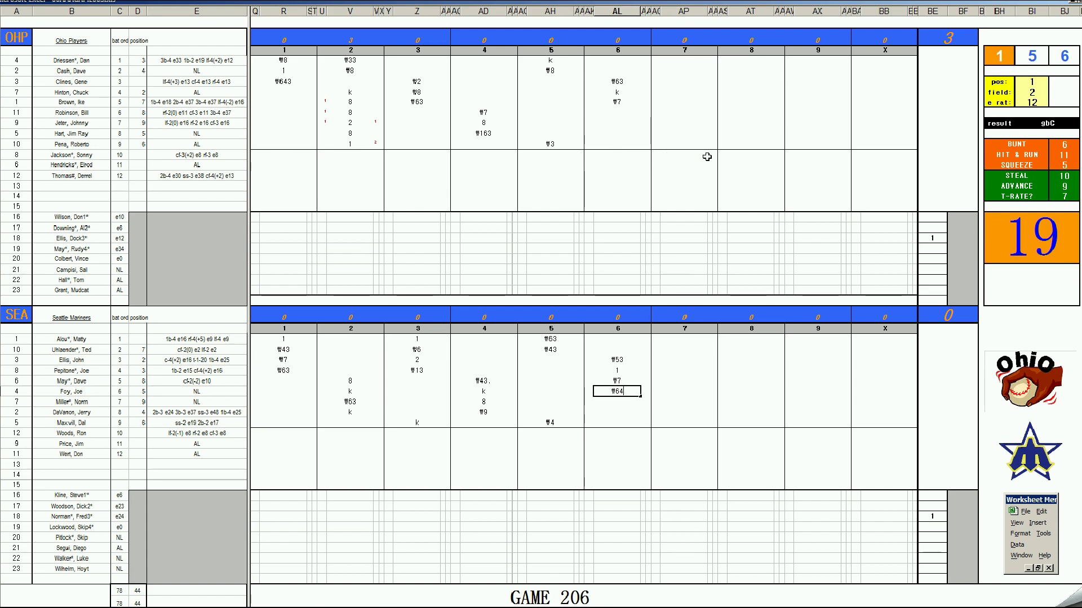
# - Enter 1 for Ohio's sixth batter in inning 7, and put s in that inning's first pitcher row (16)
pyautogui.click(678, 113)
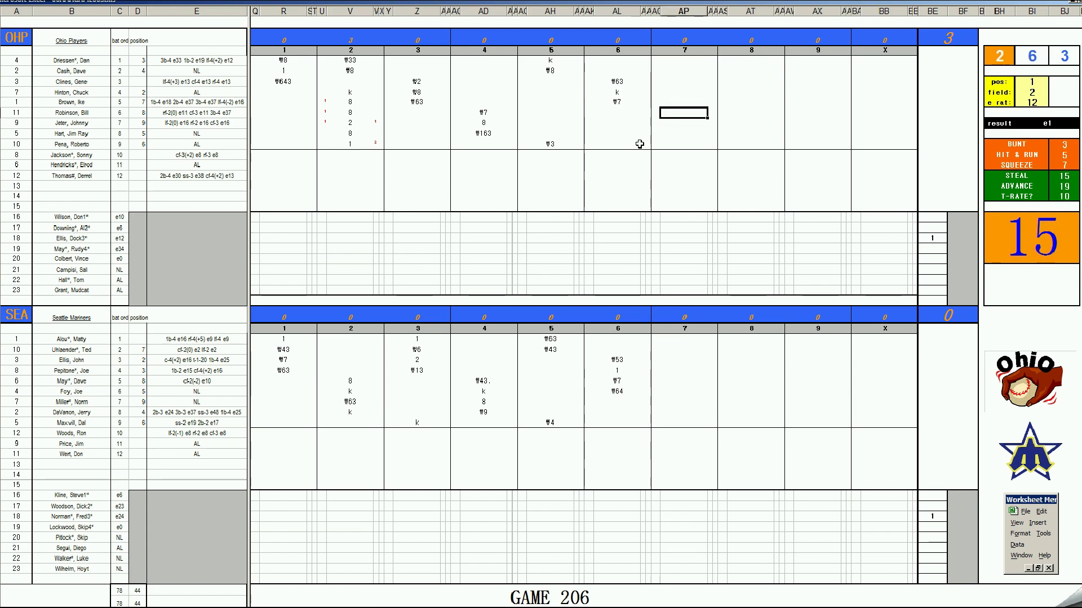
pyautogui.write('1')
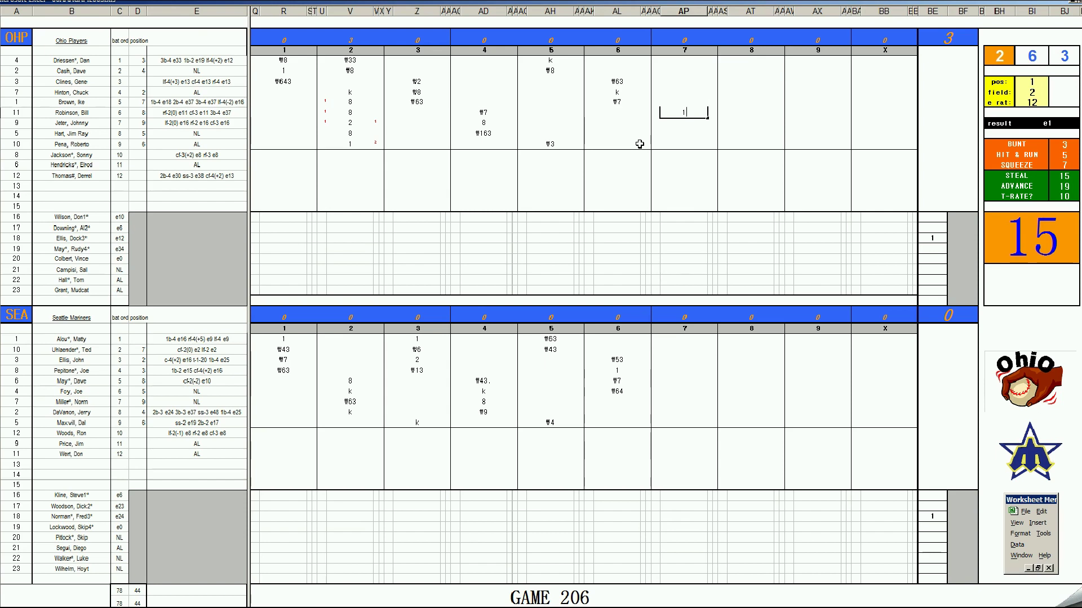
pyautogui.press('Return')
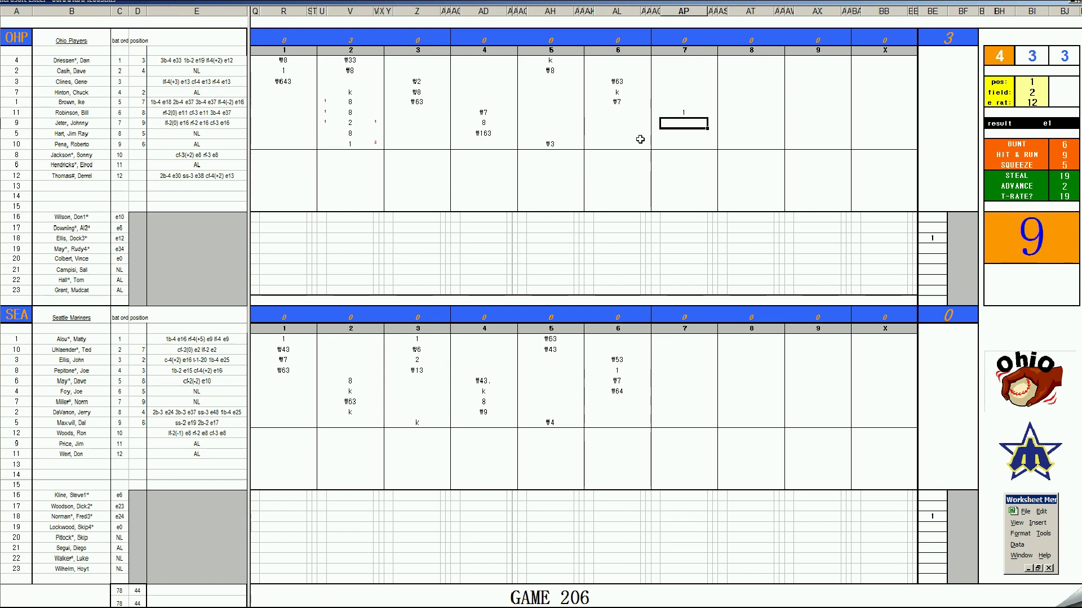
pyautogui.click(695, 218)
pyautogui.write('s')
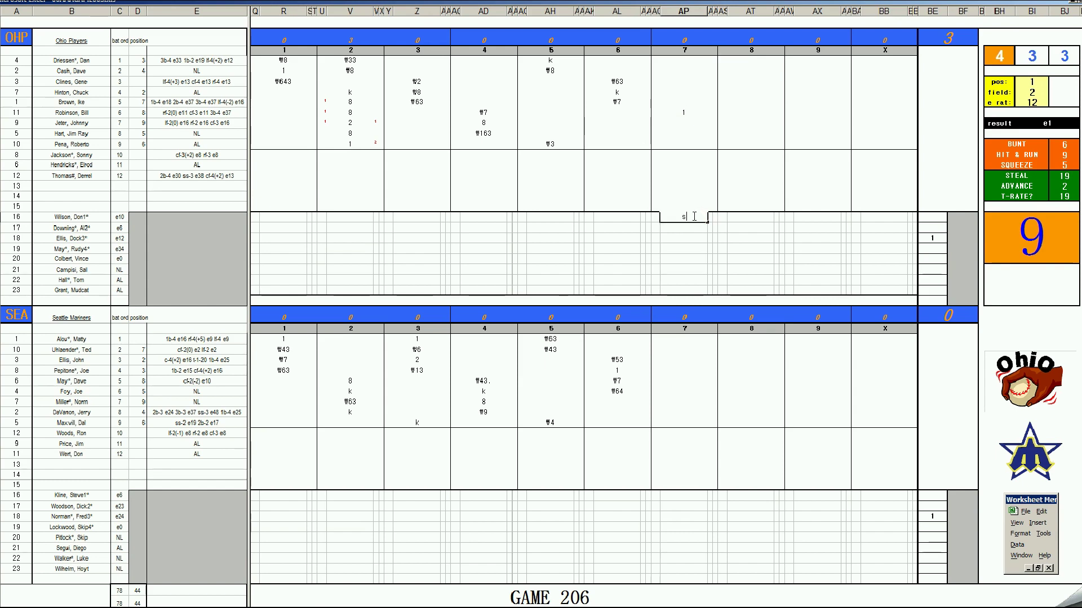
# - Enter 8 for Ohio's seventh batter in inning 7 with 2 in the narrow cell beside it, and put e2 in pitcher row 17
pyautogui.click(685, 122)
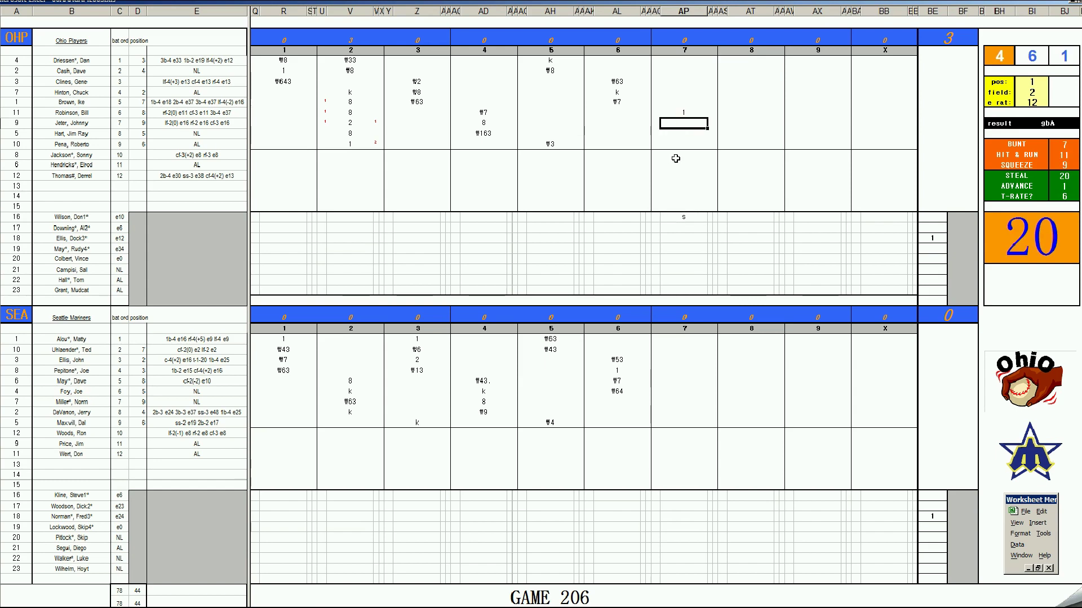
pyautogui.write('8')
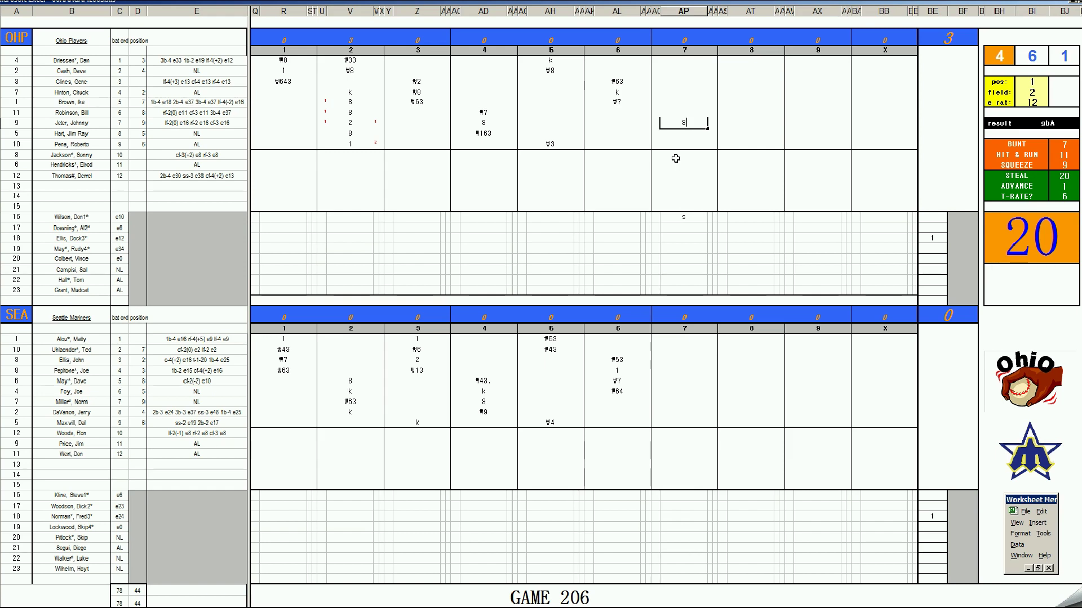
pyautogui.press('Return')
pyautogui.press('Up')
pyautogui.press('Right')
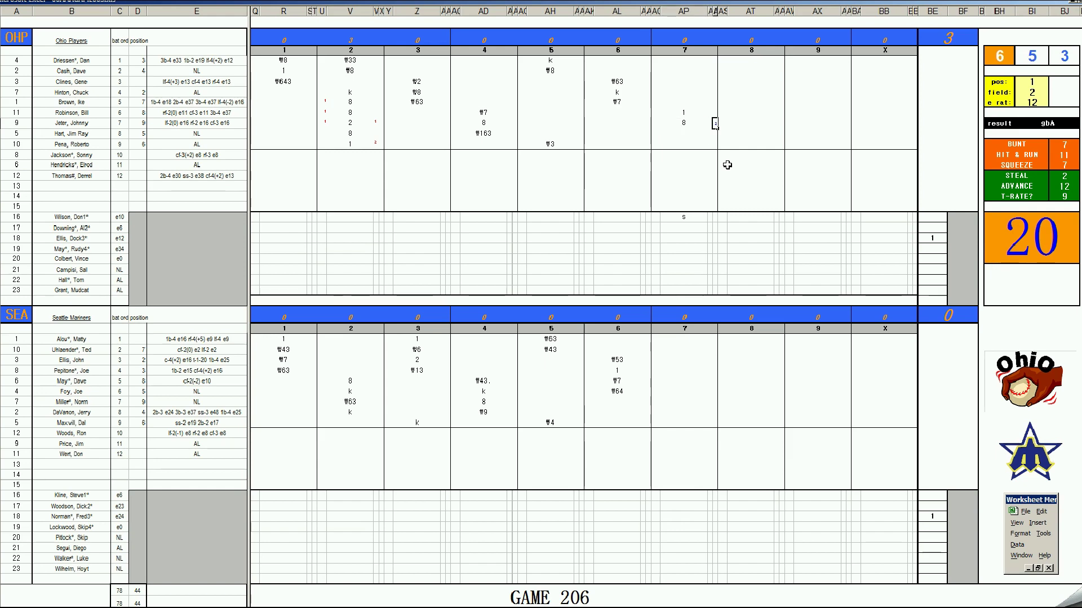
pyautogui.write('2')
pyautogui.press('Left')
pyautogui.press('Down')
pyautogui.press('Down')
pyautogui.press('Down')
pyautogui.write('e2')
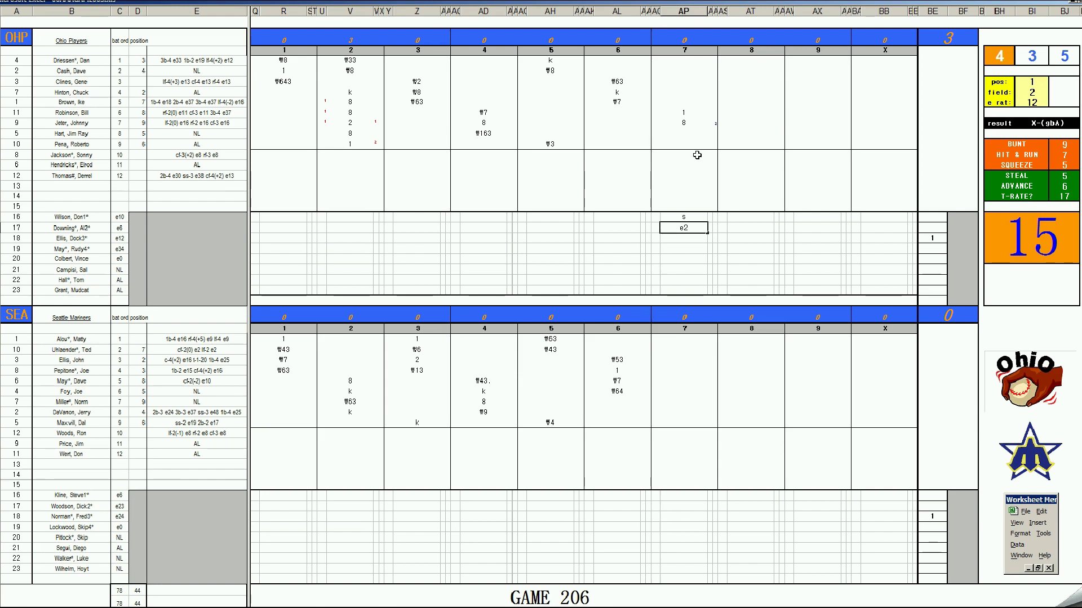
# - Enter 1 for Ohio's eighth batter in inning 7 with 1 in the narrow cell after it, and record 1 run before the seventh batter's result
pyautogui.click(684, 136)
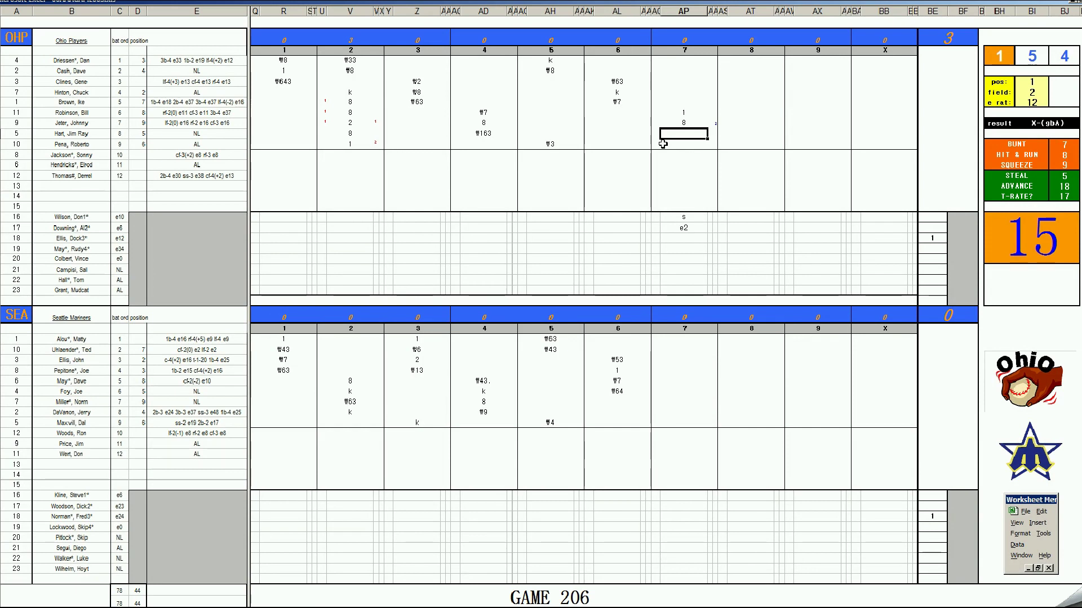
pyautogui.write('1')
pyautogui.press('Tab')
pyautogui.write('1')
pyautogui.press('Tab')
pyautogui.write('1')
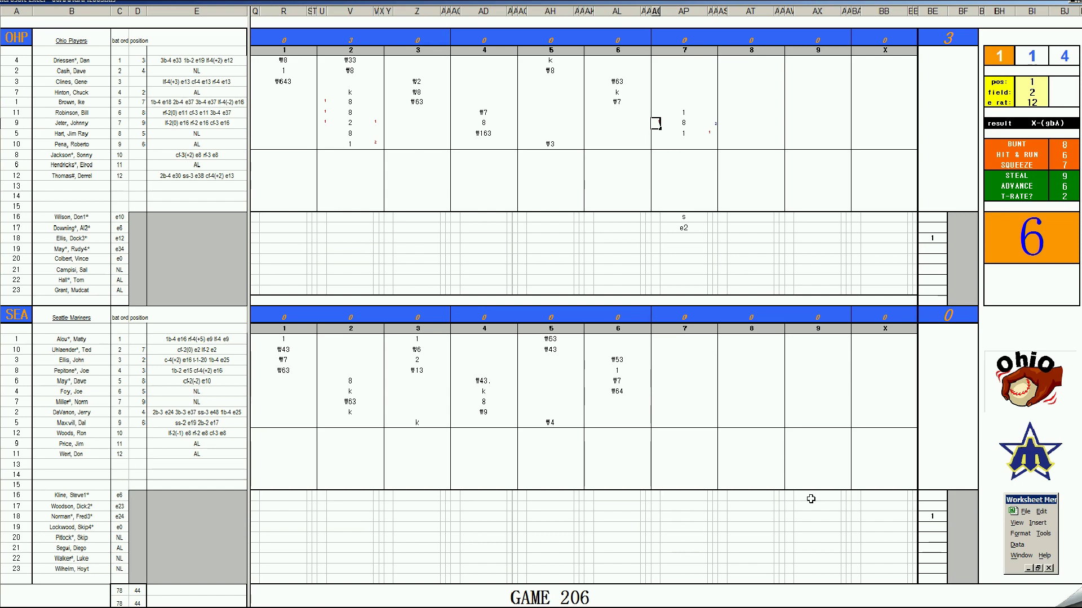
# - Record Seattle's pitching change: 6 1/3 innings for pitcher 18, and 7 as the entry inning plus rp in inning 7 for pitcher 21
pyautogui.click(955, 516)
pyautogui.write('6')
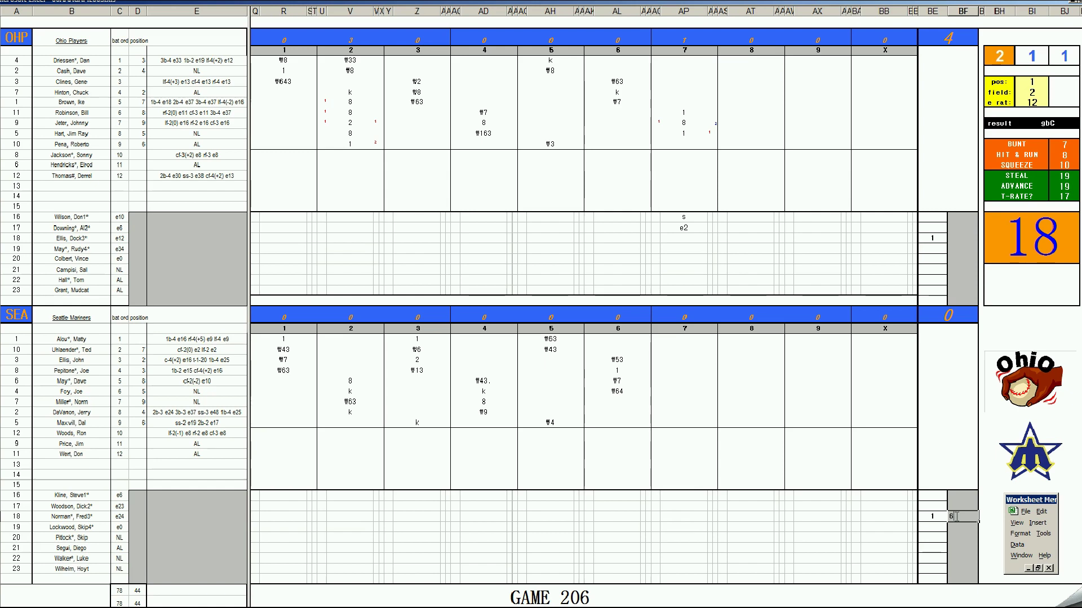
pyautogui.press('Return')
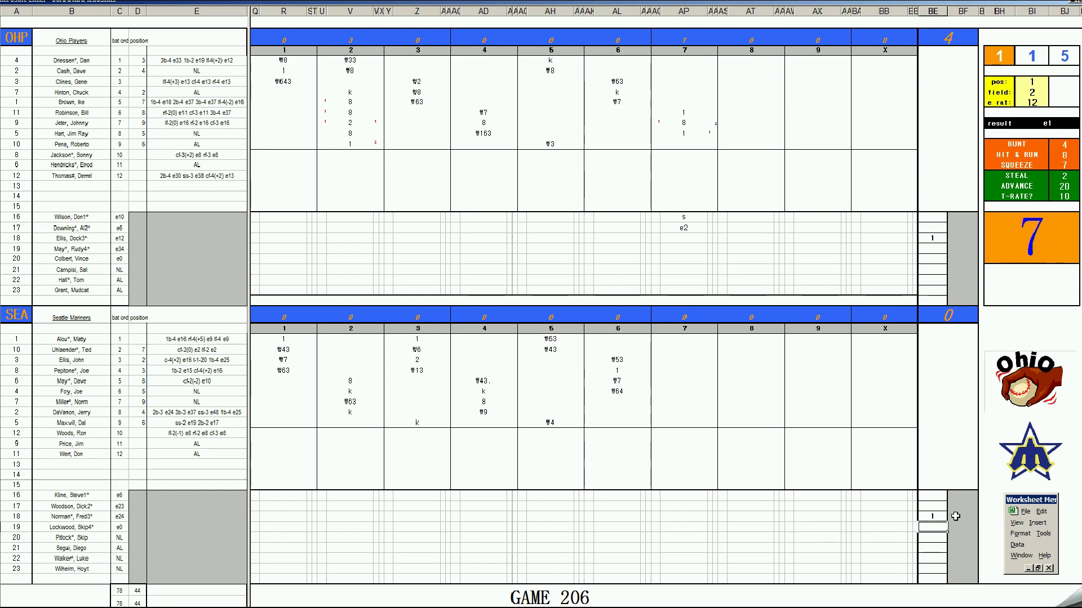
pyautogui.press('Left')
pyautogui.press('Left')
pyautogui.press('Left')
pyautogui.press('Left')
pyautogui.press('Left')
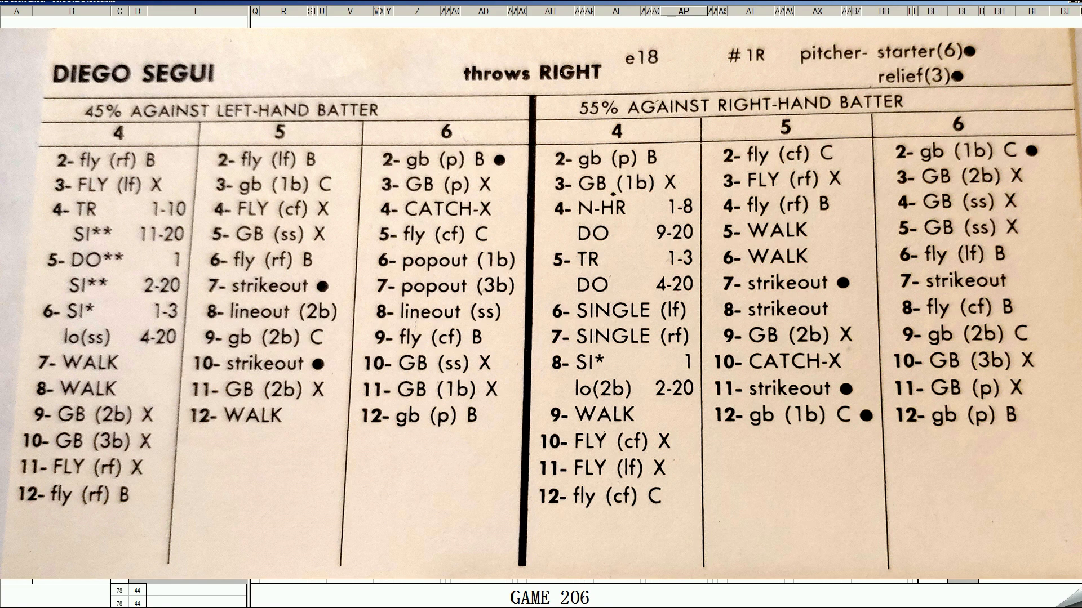
pyautogui.click(962, 304)
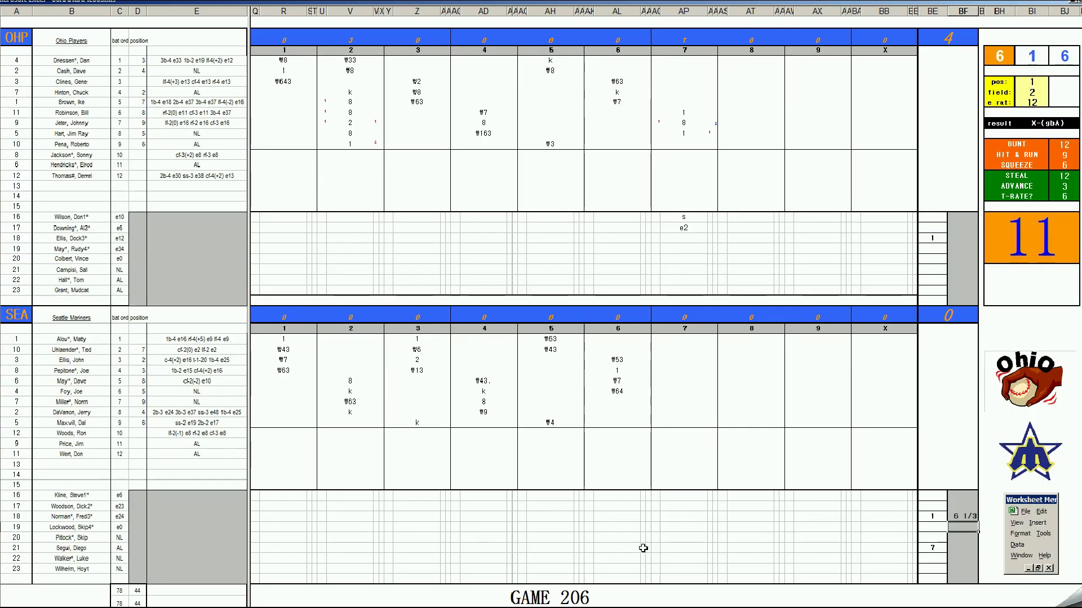
pyautogui.click(683, 547)
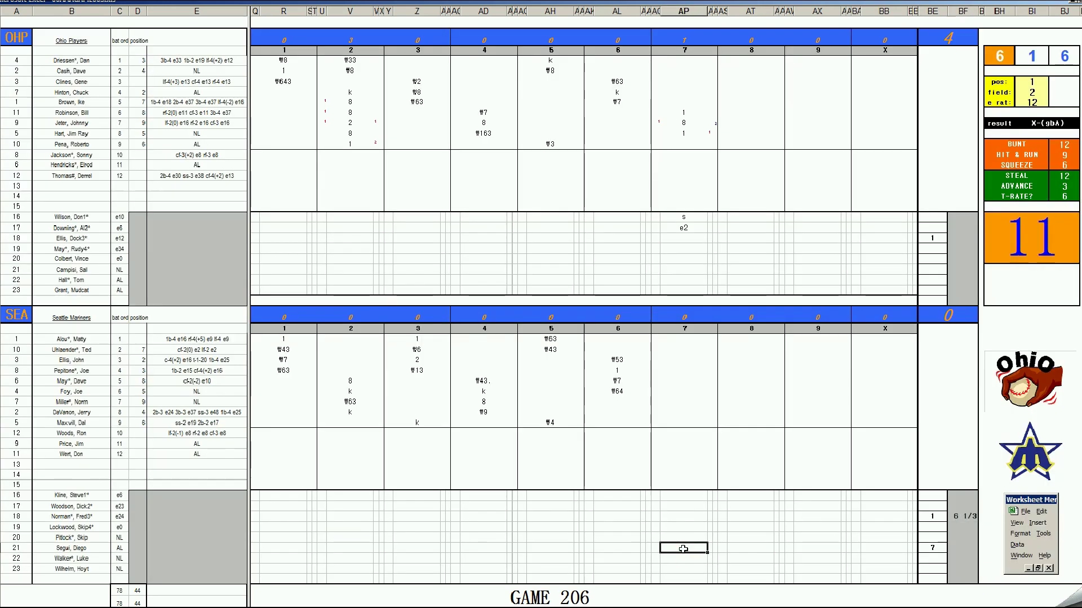
pyautogui.write('r5')
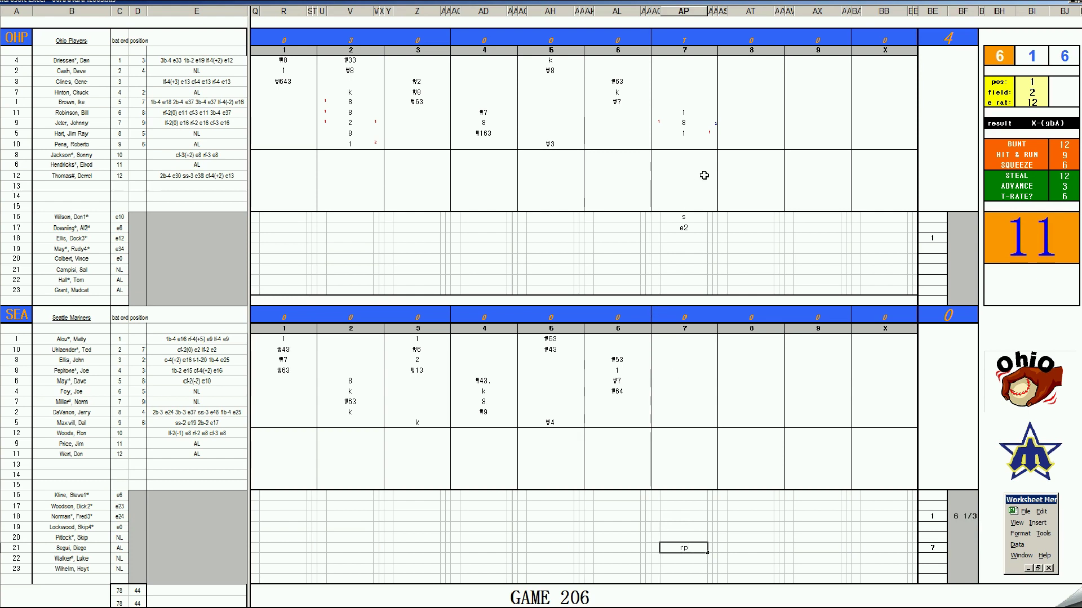
# - Enter k for Ohio's ninth batter in inning 7 and ₩8 for the leadoff batter in the same inning
pyautogui.click(684, 145)
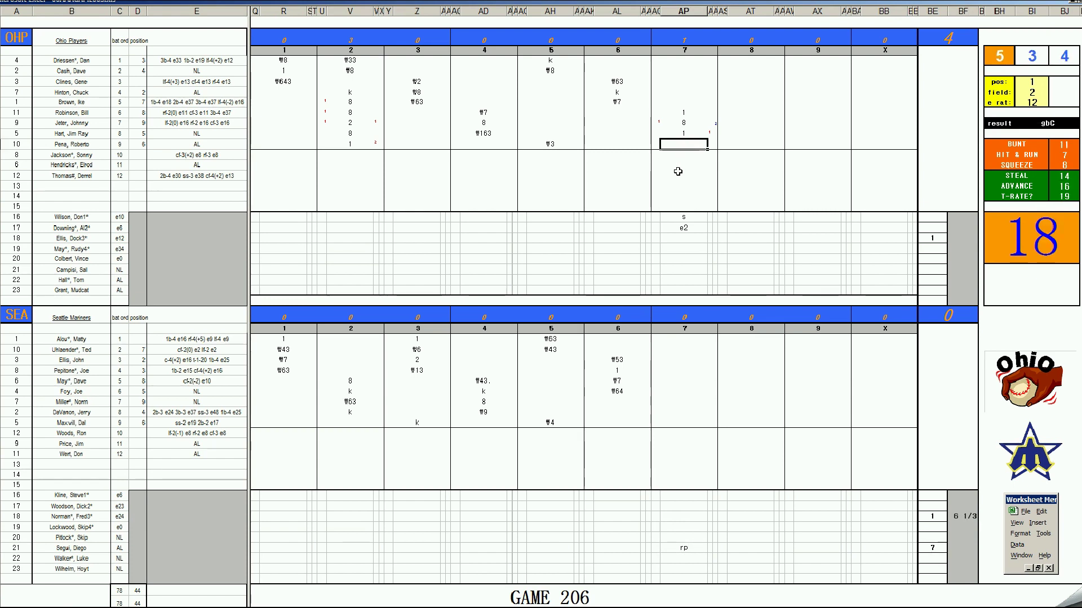
pyautogui.write('k')
pyautogui.press('Return')
pyautogui.hotkey('ctrl', 'Up')
pyautogui.hotkey('ctrl', 'Up')
pyautogui.hotkey('ctrl', 'Up')
pyautogui.press('Down')
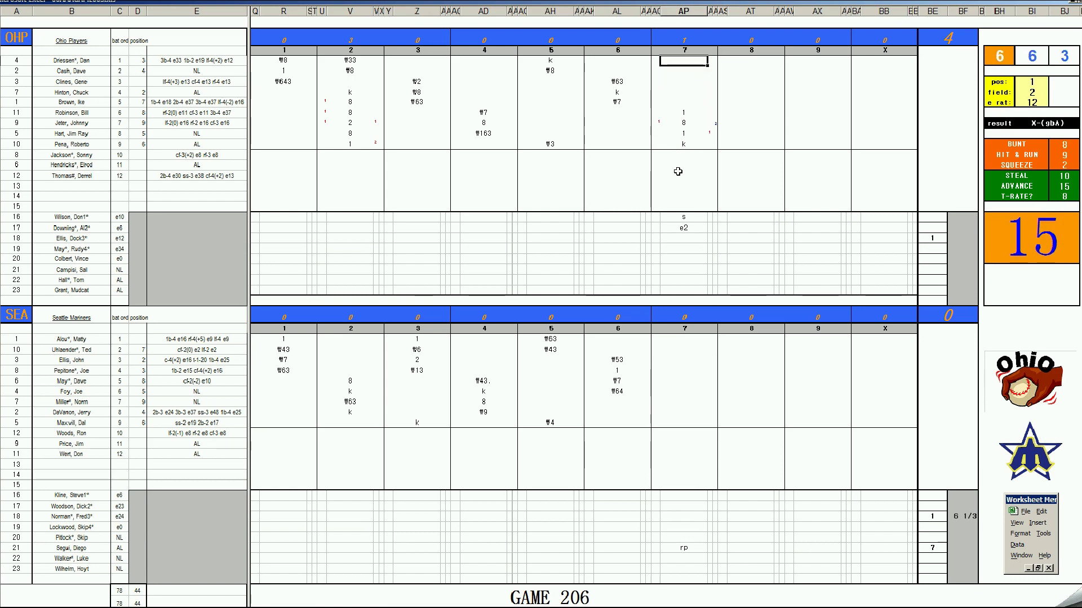
pyautogui.write('#8')
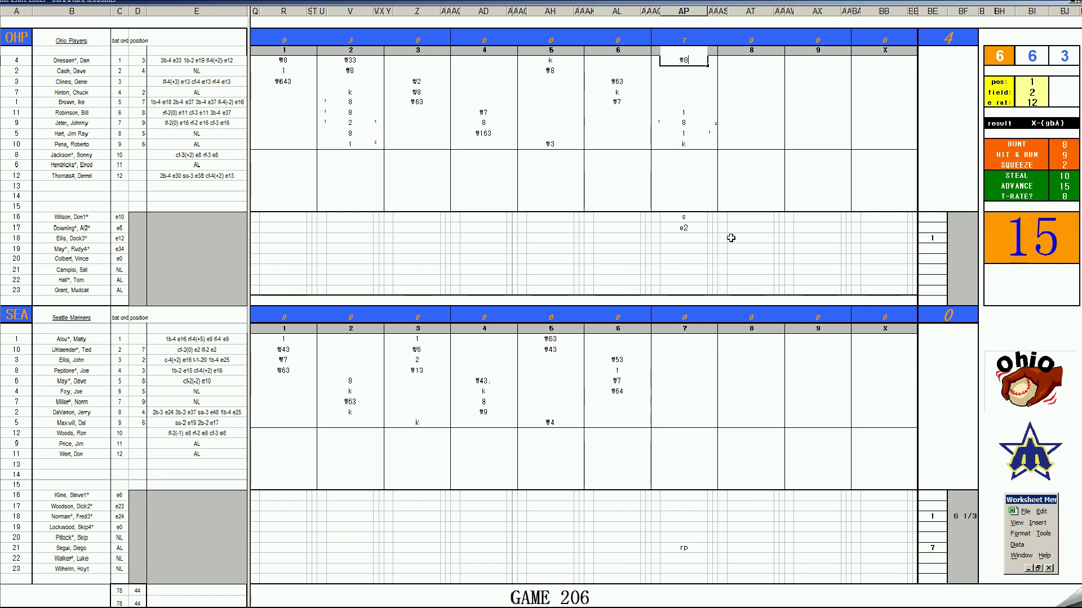
# - Switch to Spotify, play Love And Peace from the Walking in Space album, and raise the volume
pyautogui.hotkey('alt', 'Tab')
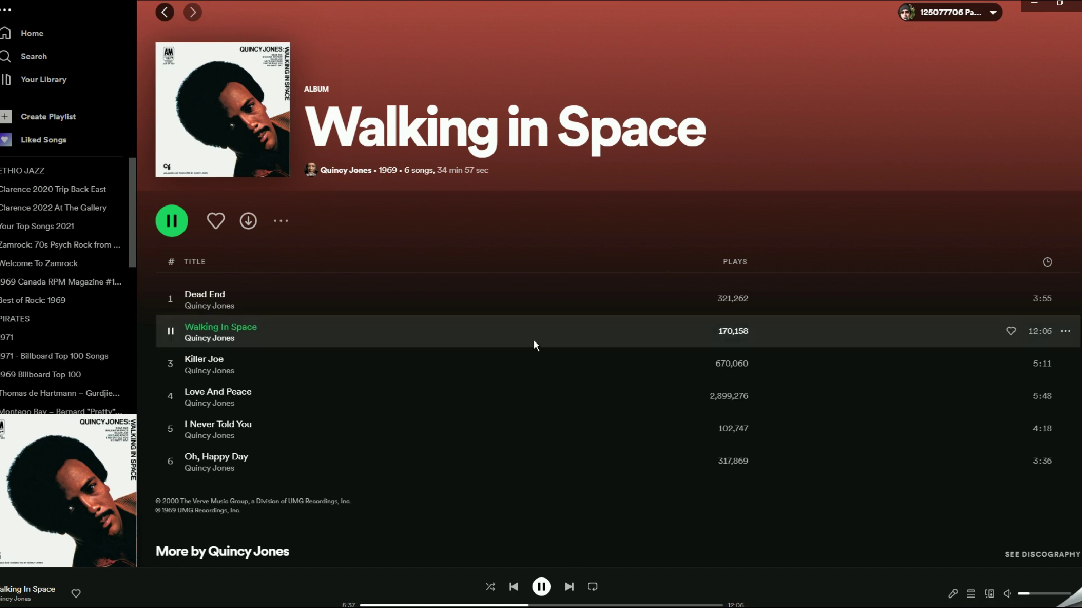
pyautogui.click(171, 397)
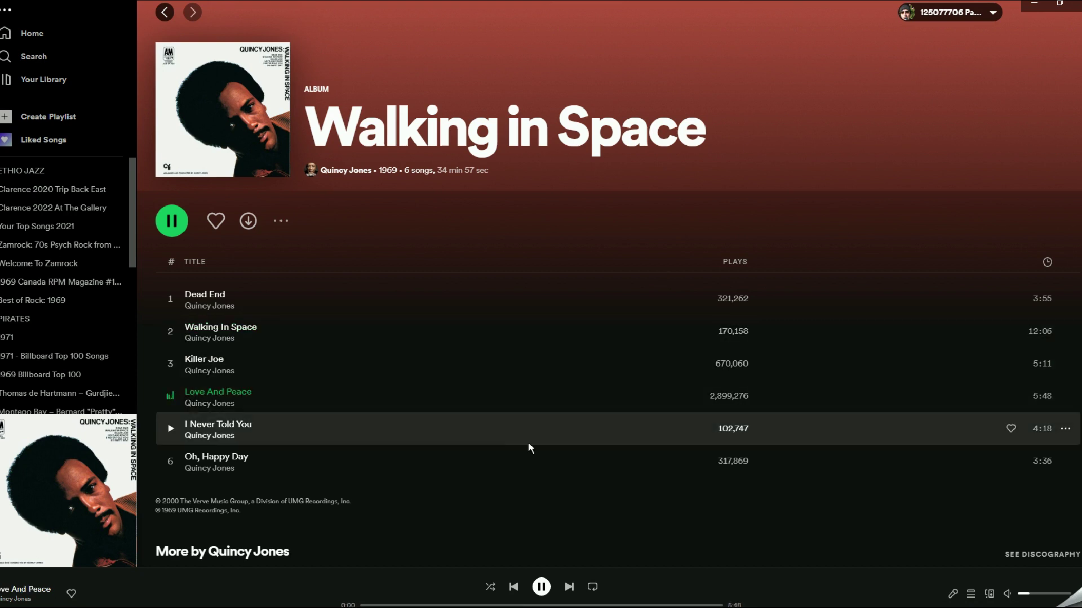
pyautogui.moveTo(1026, 594); pyautogui.dragTo(1039, 594)
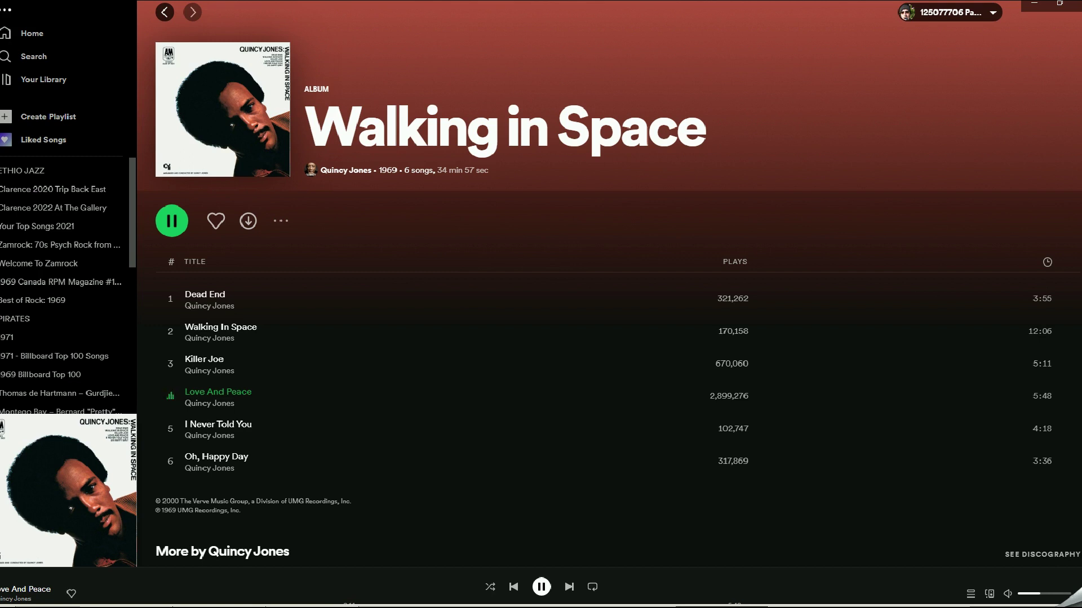
pyautogui.hotkey('alt', 'Tab')
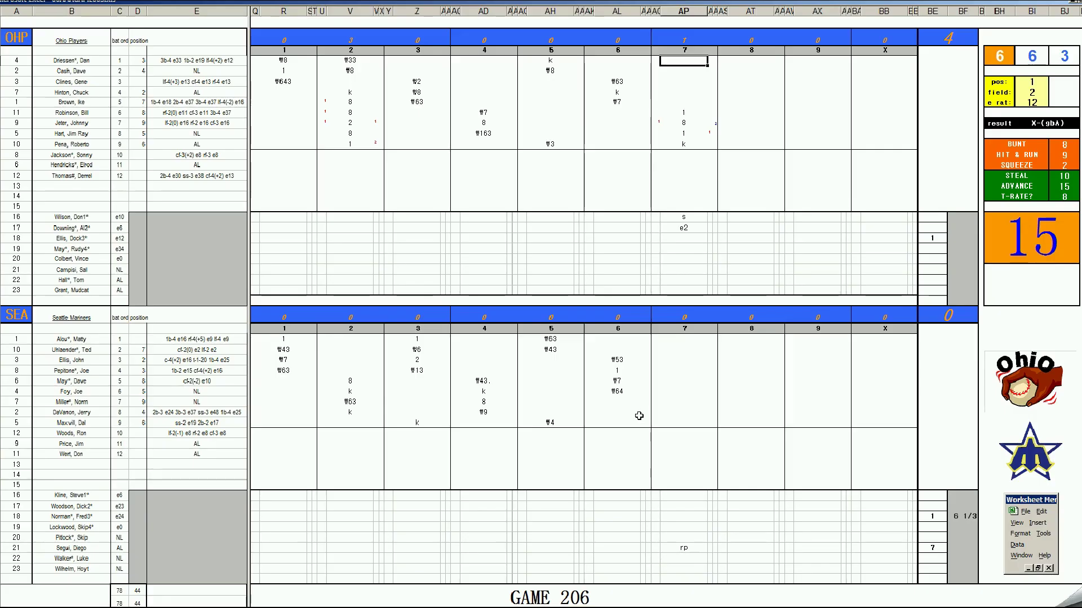
# - Enter ₩8 again for Ohio's leadoff batter in inning 7, and score Seattle's seventh to ninth batters as ₩6, k and ₩33
pyautogui.write('\\8')
pyautogui.click(665, 408)
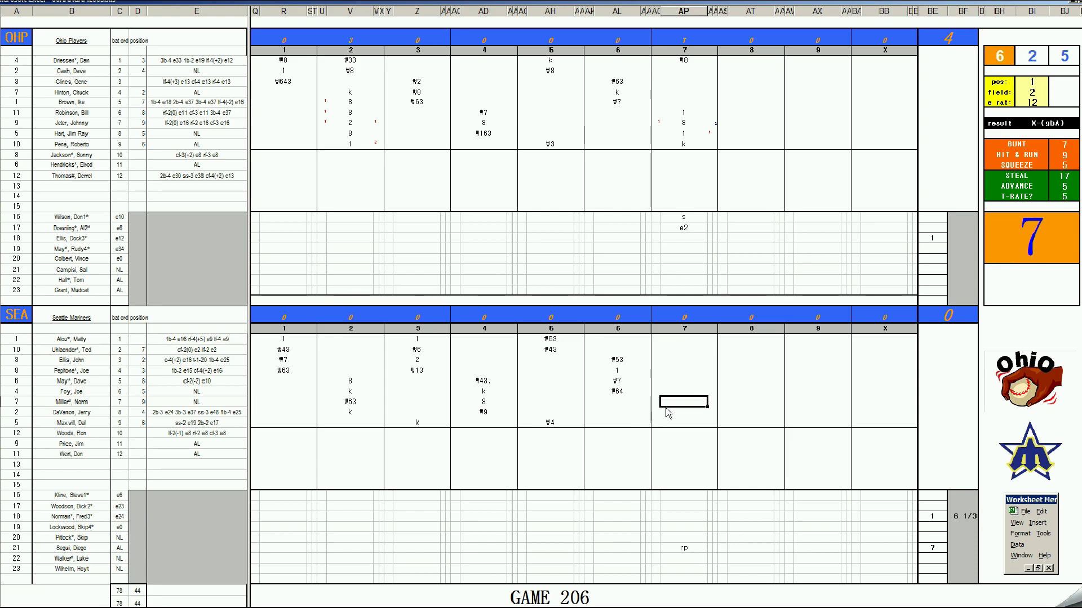
pyautogui.write('\\6')
pyautogui.press('Return')
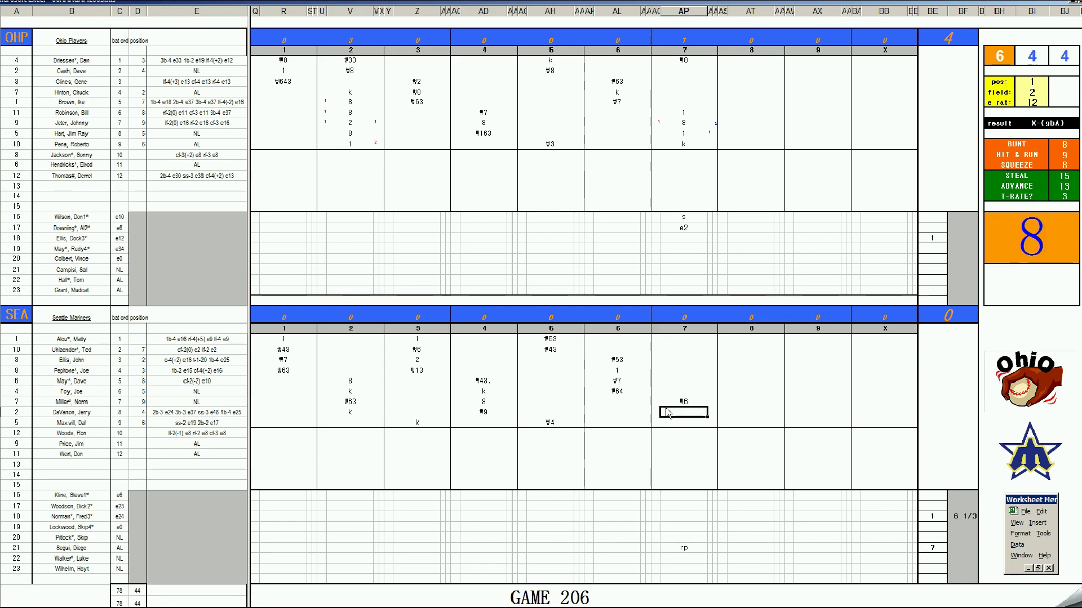
pyautogui.write('k')
pyautogui.press('Return')
pyautogui.write('₩33')
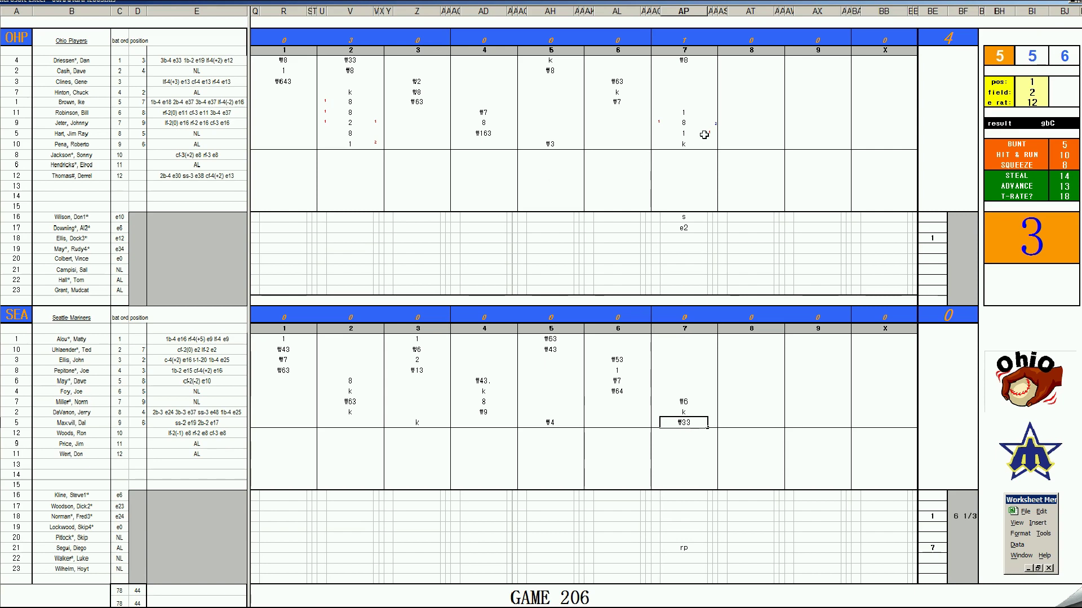
# - Enter 1 for Ohio's second batter in inning 8, and put ss in that inning's first pitcher row (16)
pyautogui.click(751, 68)
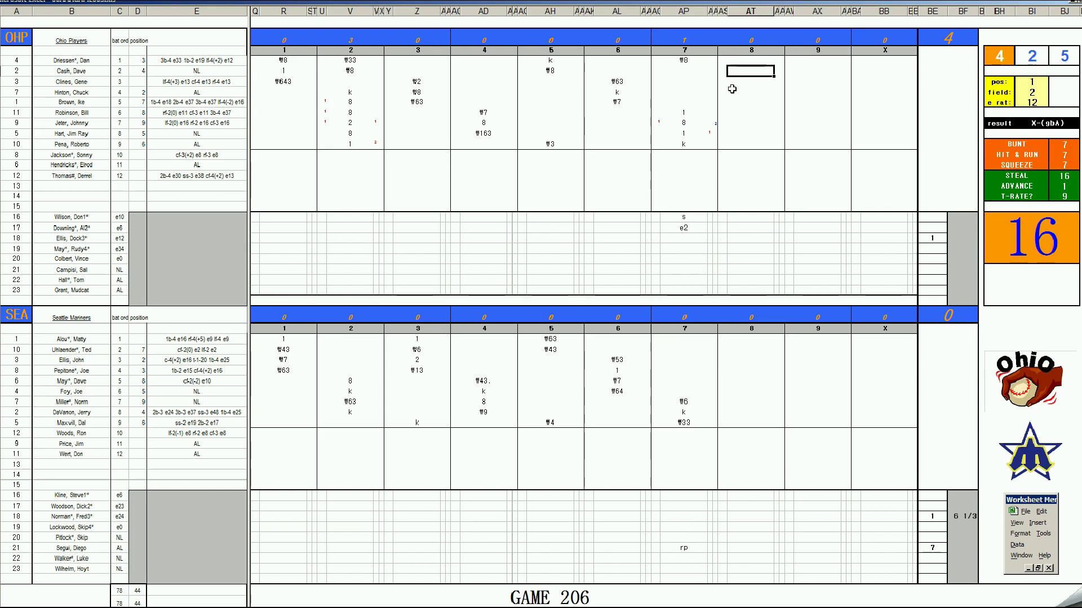
pyautogui.write('1')
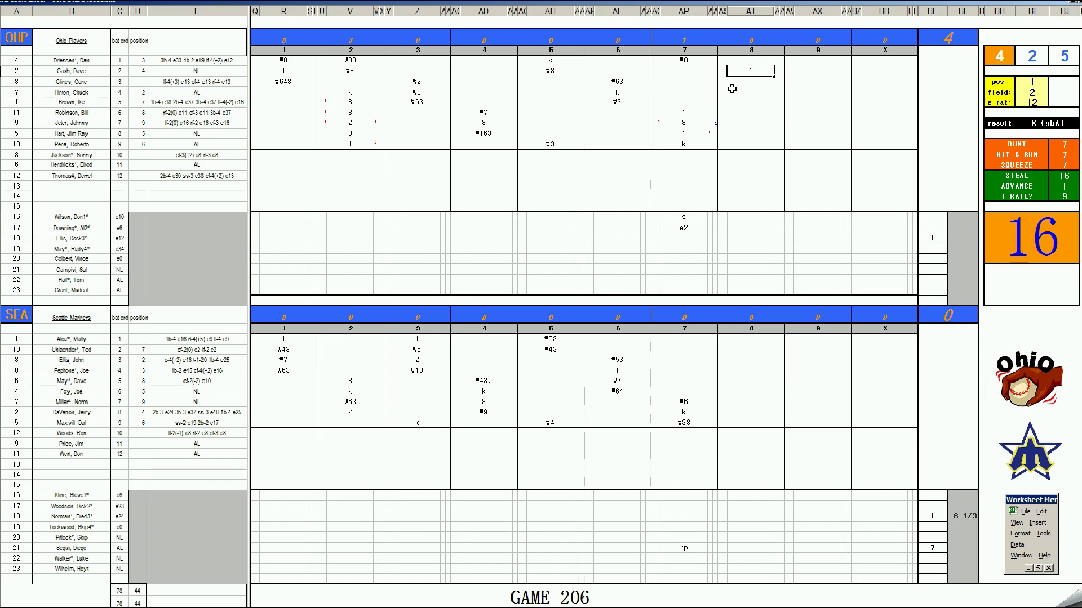
pyautogui.press('Return')
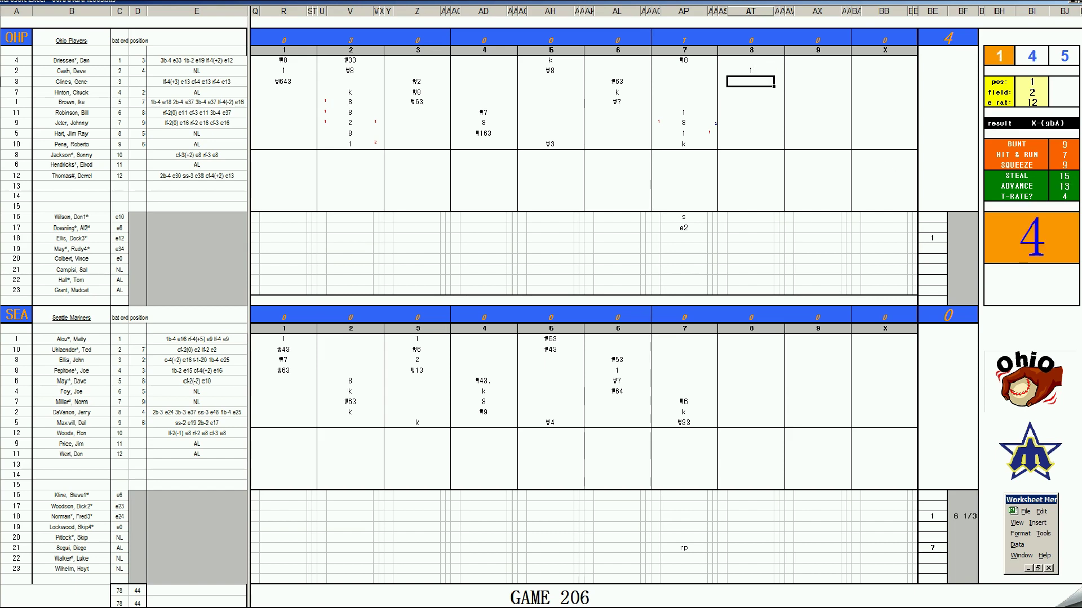
pyautogui.click(754, 218)
pyautogui.write('ss')
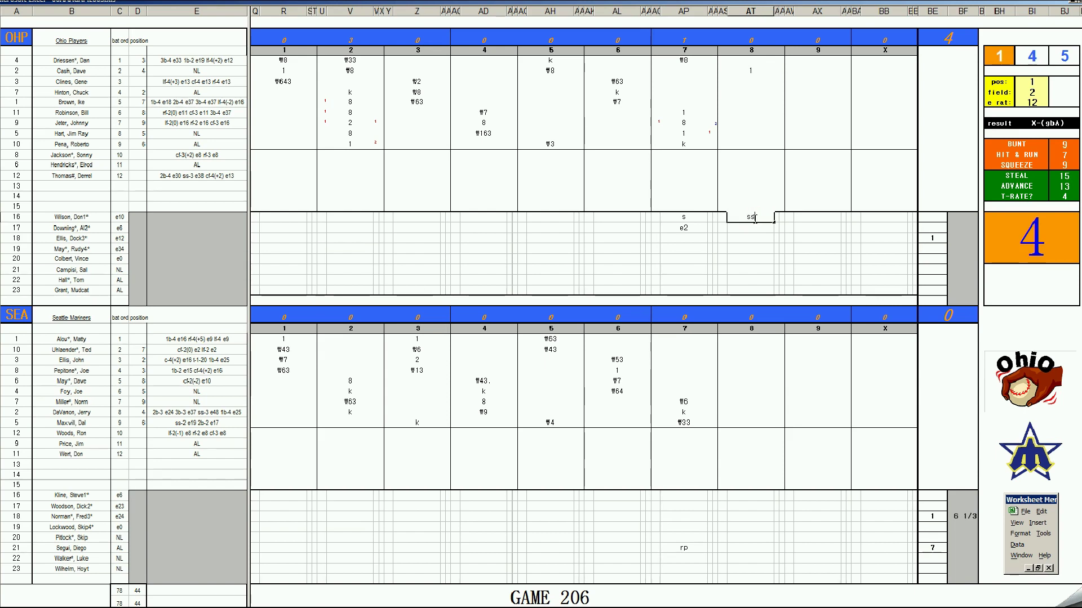
pyautogui.press('Return')
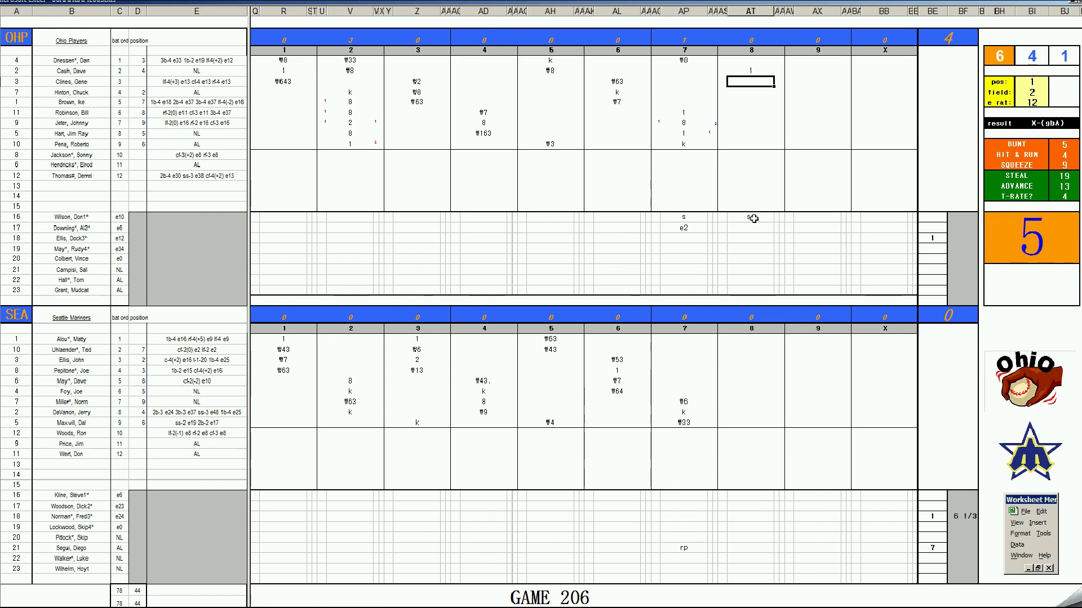
# - Set the pos value to 6, and enter ₩63 for both Ohio's third and fourth batters in inning 8
pyautogui.hotkey('ctrl', 'r')
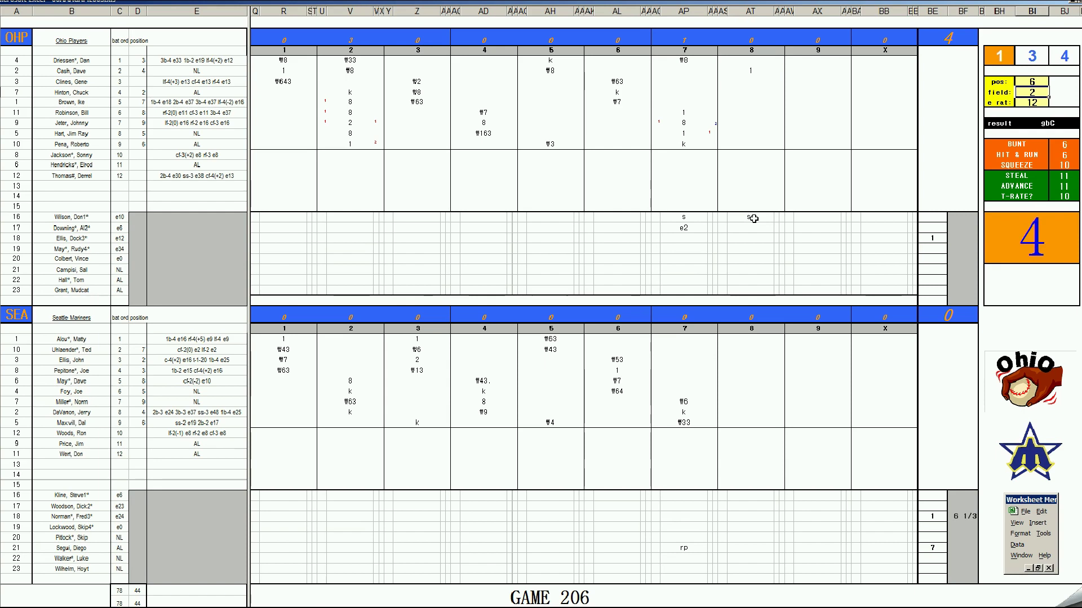
pyautogui.click(754, 83)
pyautogui.write('#6')
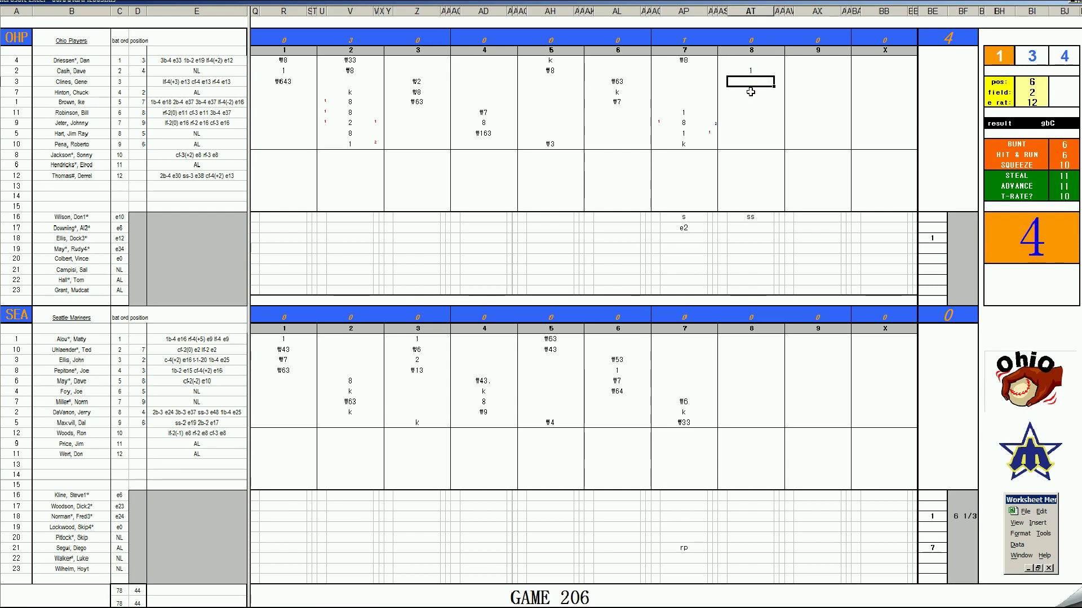
pyautogui.write('3')
pyautogui.press('Return')
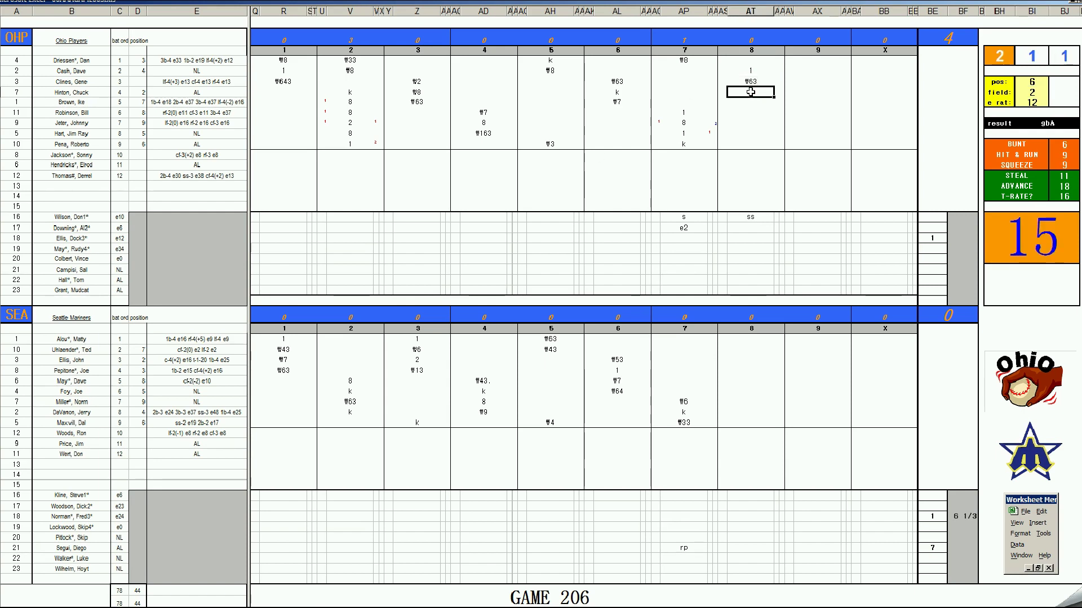
pyautogui.write('#63')
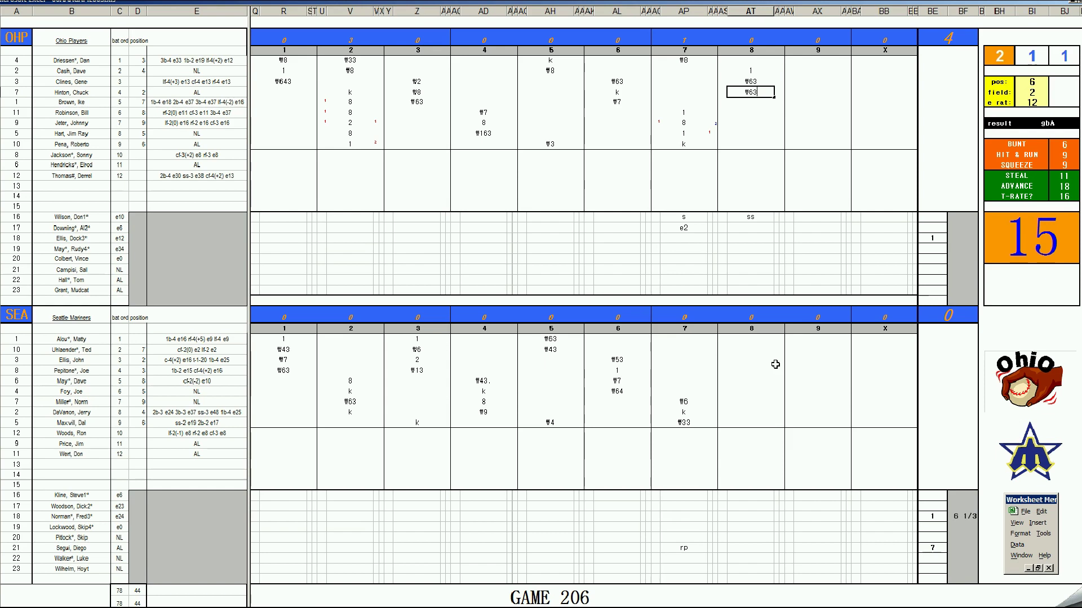
# - Enter ₩13 for Seattle's first batter and ₩33 for the second batter in inning 8
pyautogui.click(752, 342)
pyautogui.write('#13')
pyautogui.press('Return')
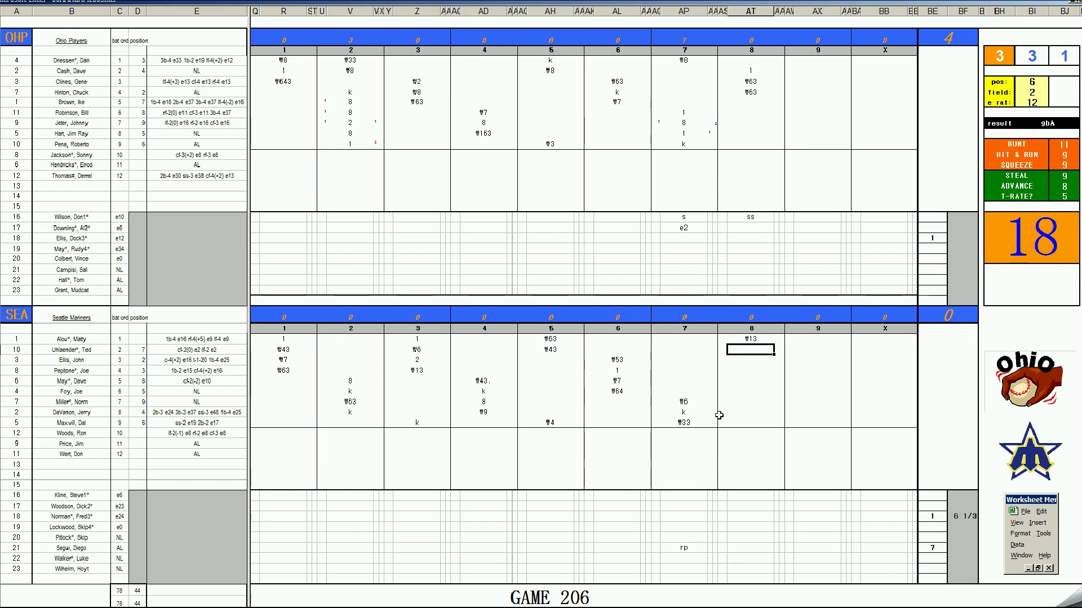
pyautogui.write('#33')
pyautogui.press('Return')
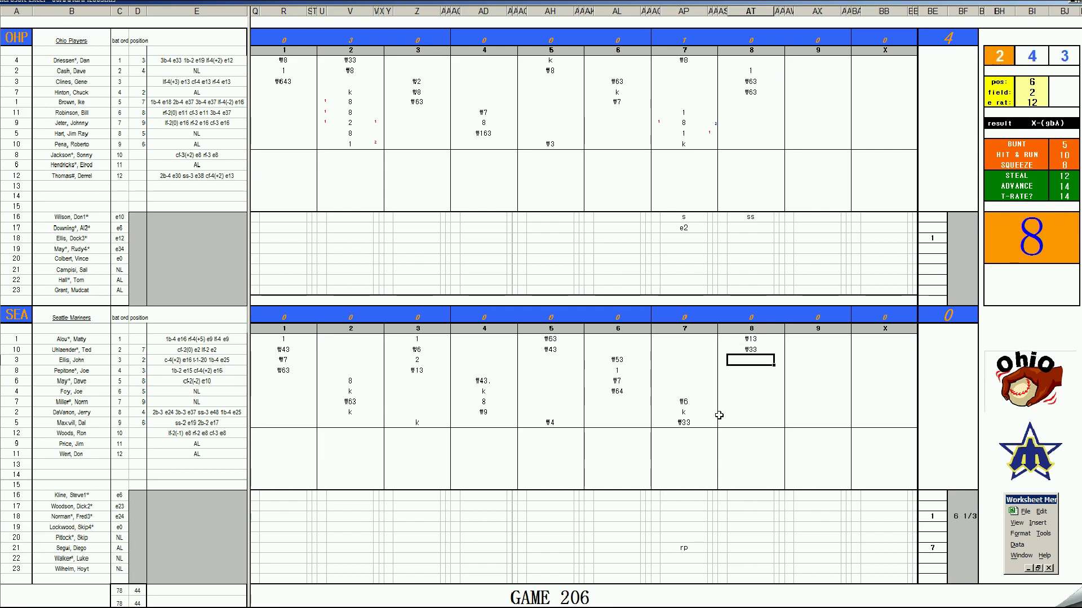
# - Lower the Spotify volume, and enter k for Seattle's third batter in inning 8 of the spreadsheet
pyautogui.write('k')
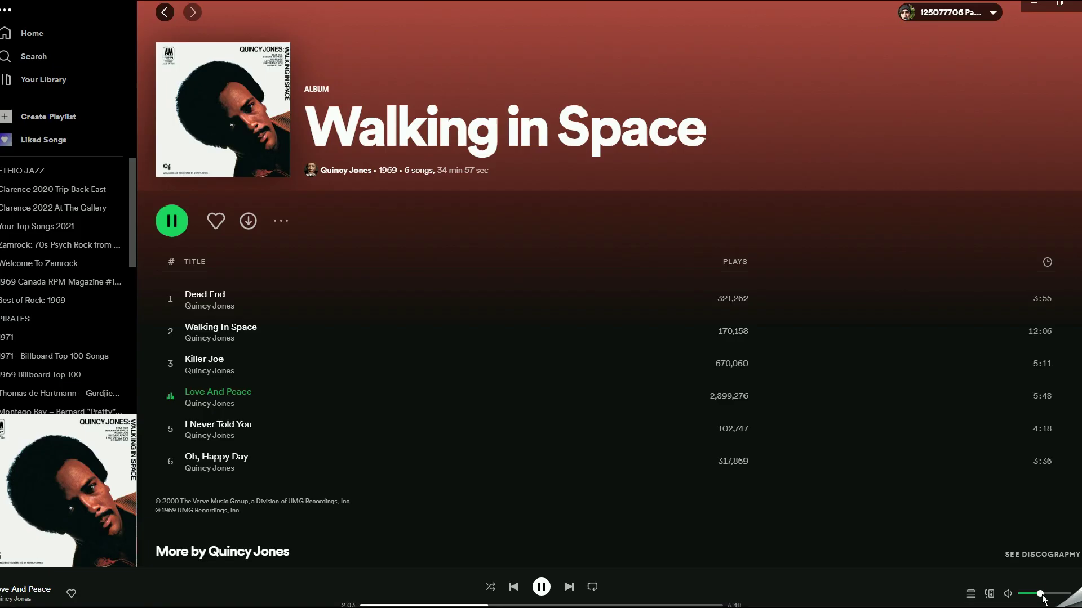
pyautogui.moveTo(1042, 596); pyautogui.dragTo(1027, 595)
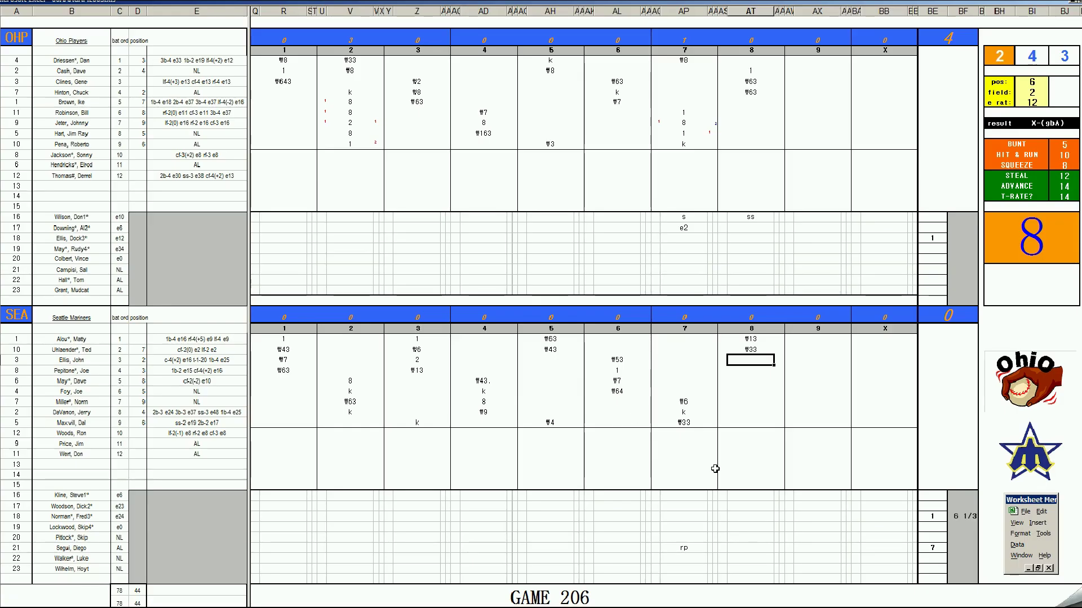
pyautogui.write('k')
# - Record 1 2/3 innings for Seattle's pitcher 21 and 9 as the entry inning for pitcher 22
pyautogui.click(960, 547)
pyautogui.write('1 2/3')
pyautogui.press('Return')
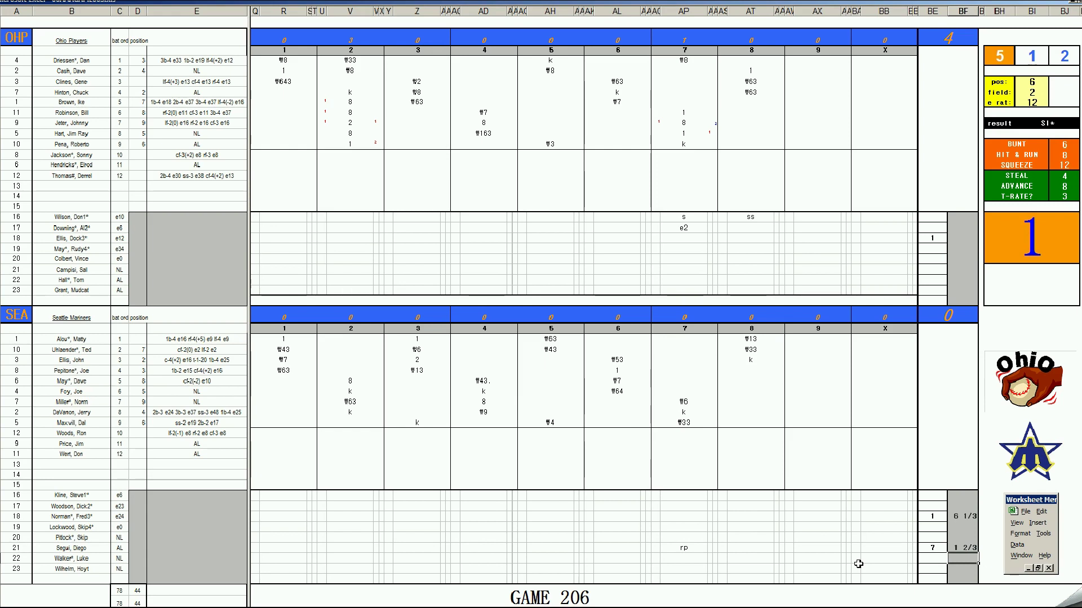
pyautogui.press('Left')
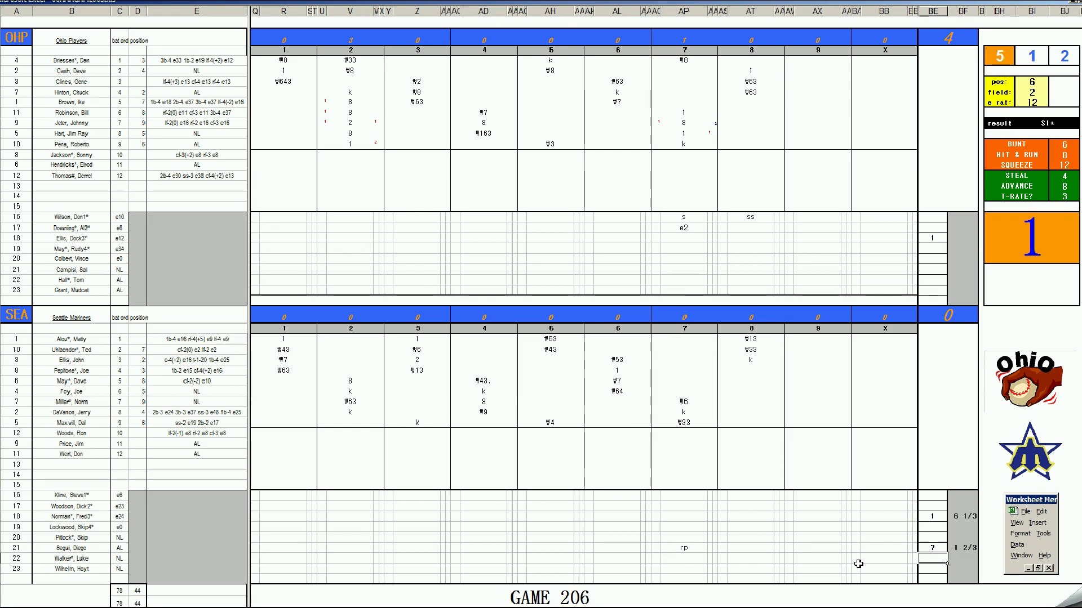
pyautogui.write('8')
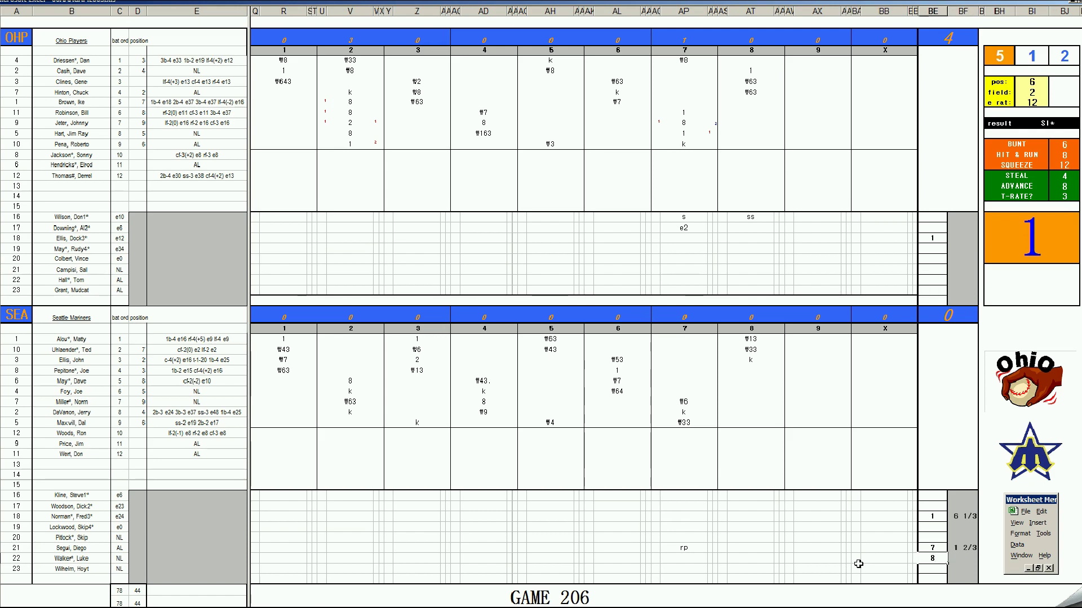
pyautogui.press('Return')
pyautogui.write('9')
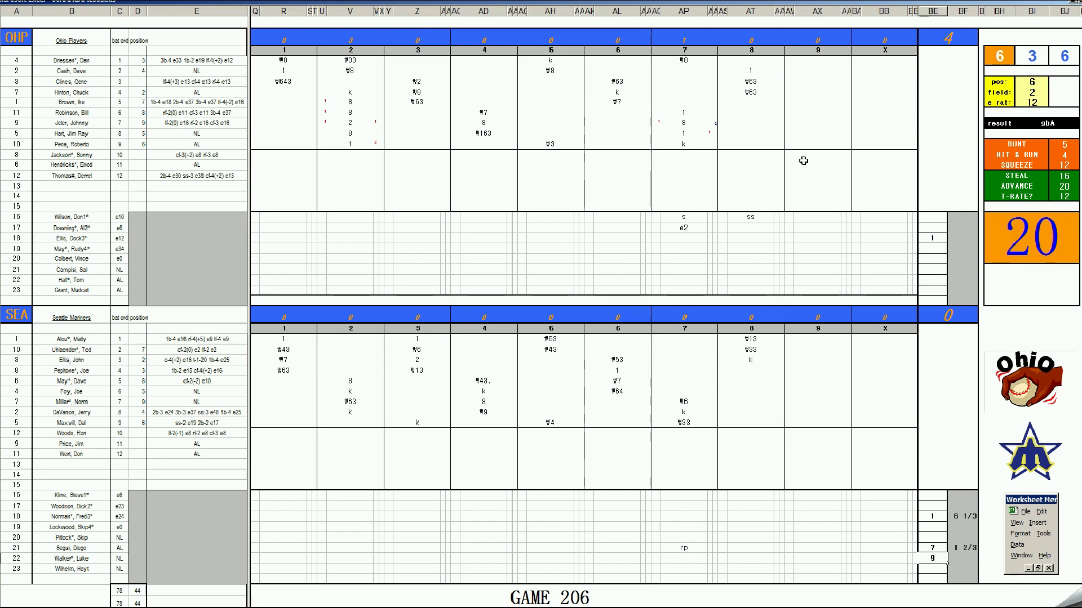
# - Score Ohio's fifth to eighth batters in inning 9 as k, 8, 2 and ₩63
pyautogui.click(803, 96)
pyautogui.press('Down')
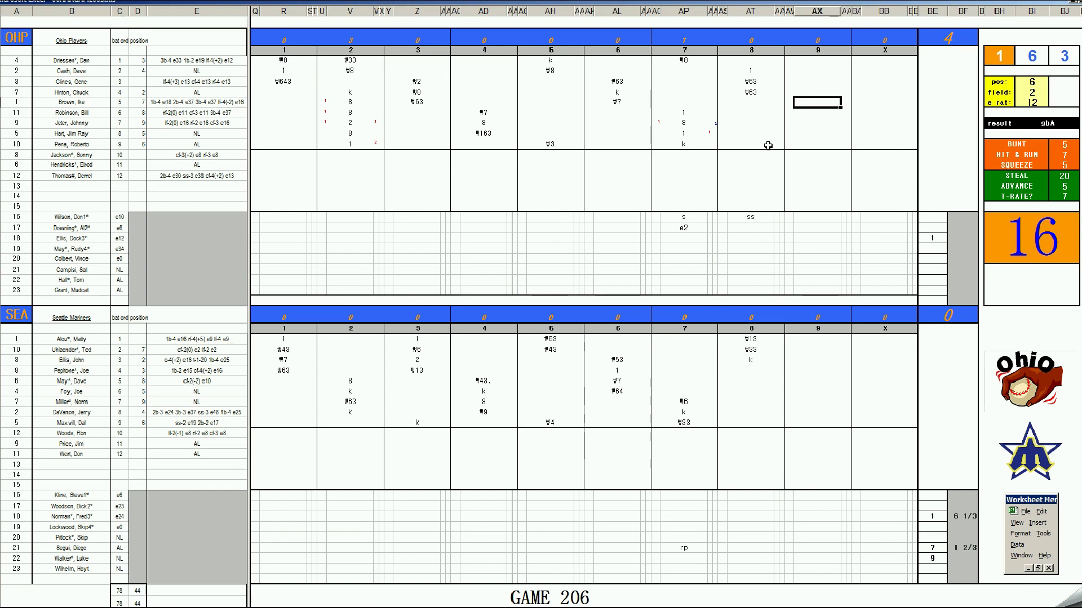
pyautogui.write('k')
pyautogui.press('Return')
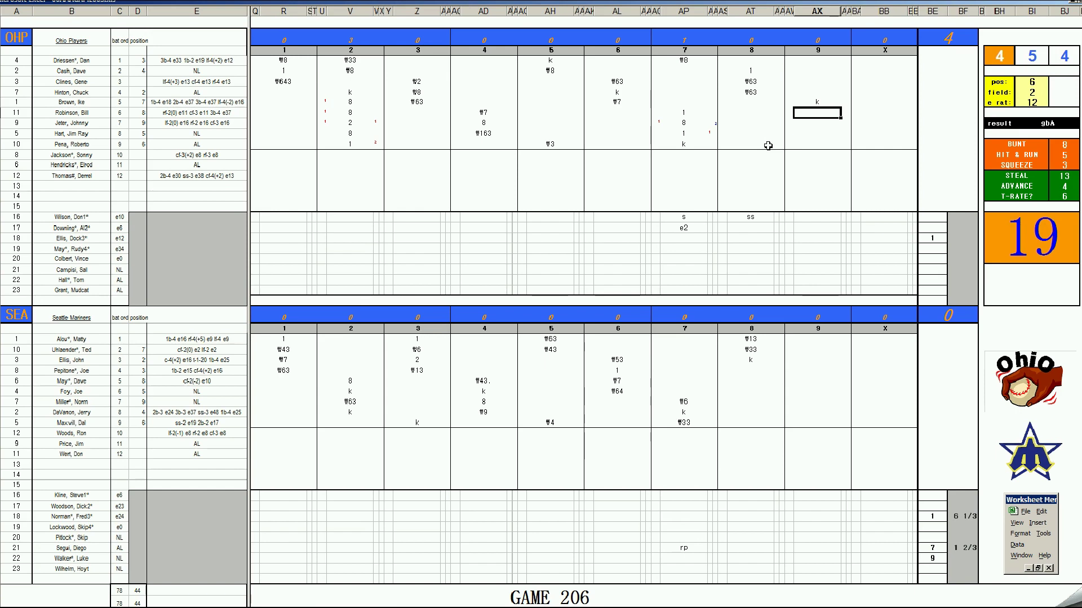
pyautogui.write('8')
pyautogui.press('Return')
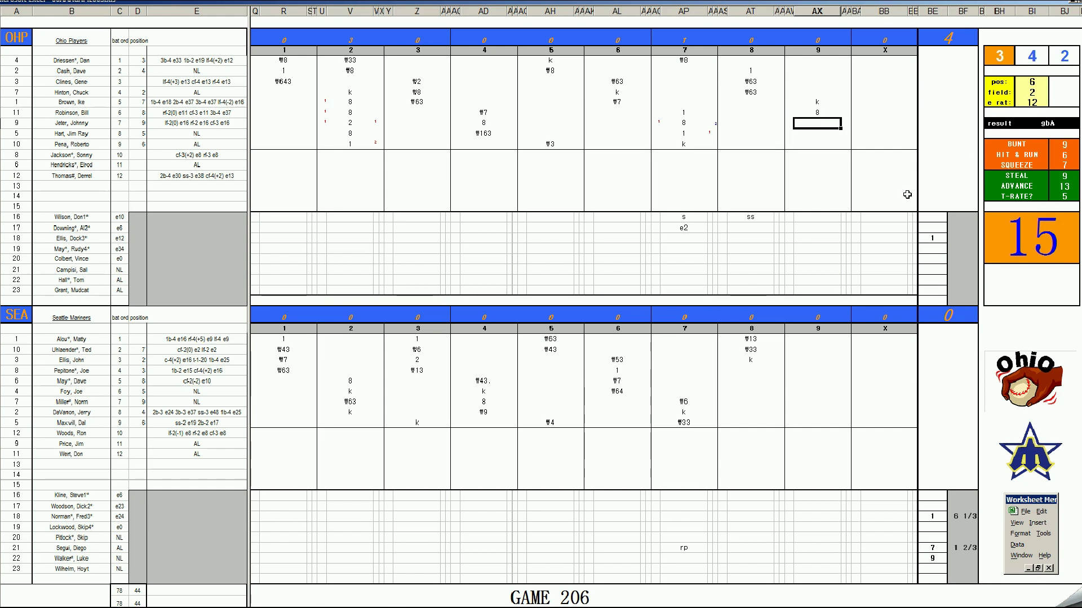
pyautogui.write('2')
pyautogui.press('Return')
pyautogui.write('#63')
# - Put 1 in the narrow cells after the eighth Ohio batter's inning 9 result and before the sixth batter's result
pyautogui.press('Left')
pyautogui.press('Up')
pyautogui.press('Up')
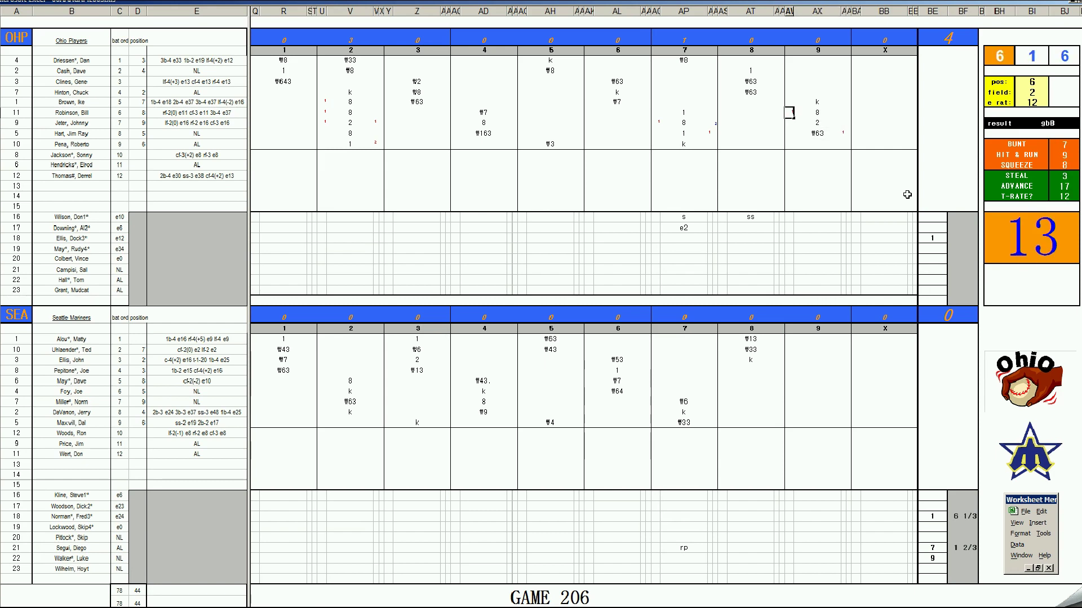
pyautogui.write('1')
pyautogui.press('Return')
pyautogui.press('Right')
pyautogui.press('Down')
pyautogui.press('Down')
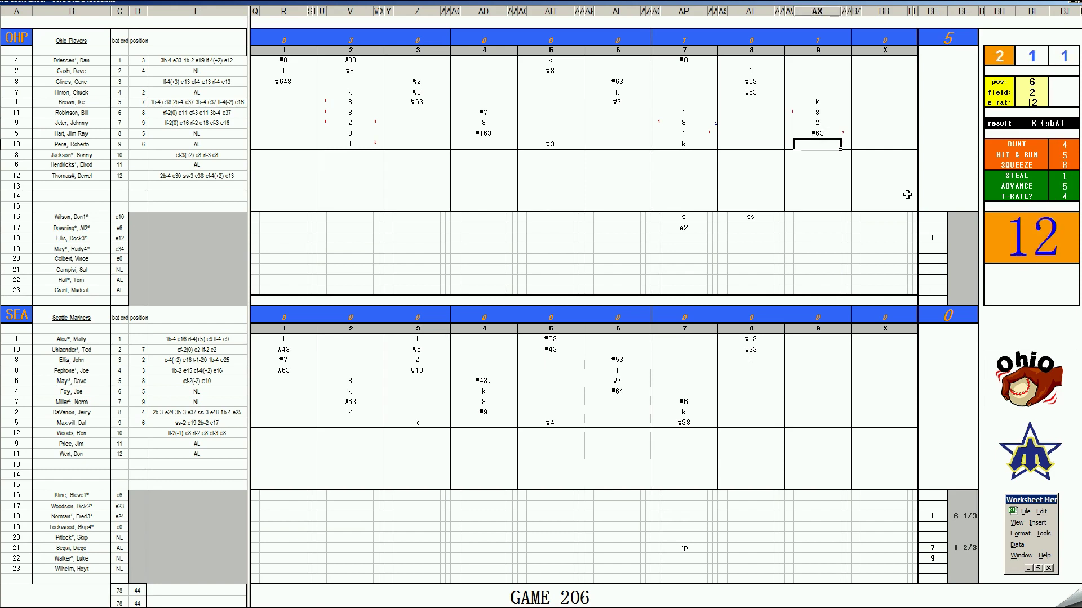
# - Enter ₩6 for Ohio's ninth batter in inning 9, and score Seattle's fourth and fifth batters as ₩4 and ₩43
pyautogui.write('#6')
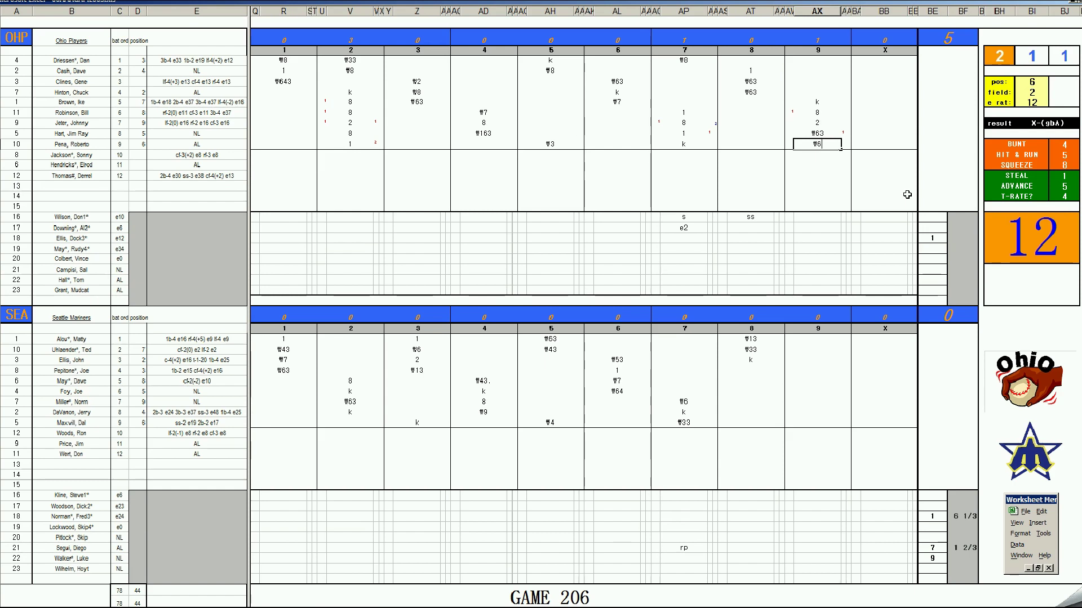
pyautogui.click(807, 370)
pyautogui.write('#4')
pyautogui.press('Return')
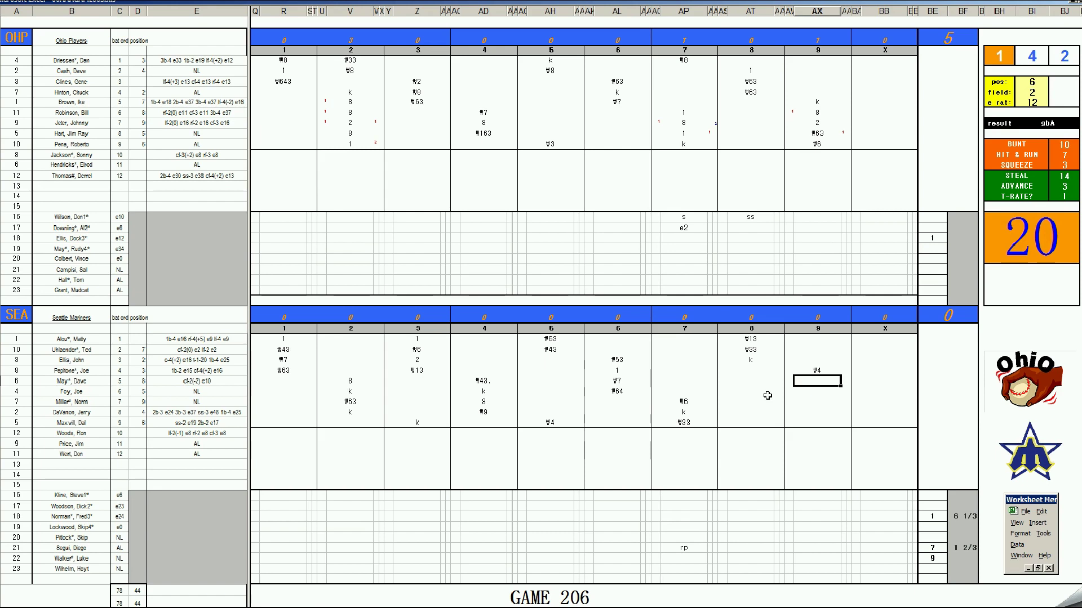
pyautogui.write('#43')
pyautogui.press('Return')
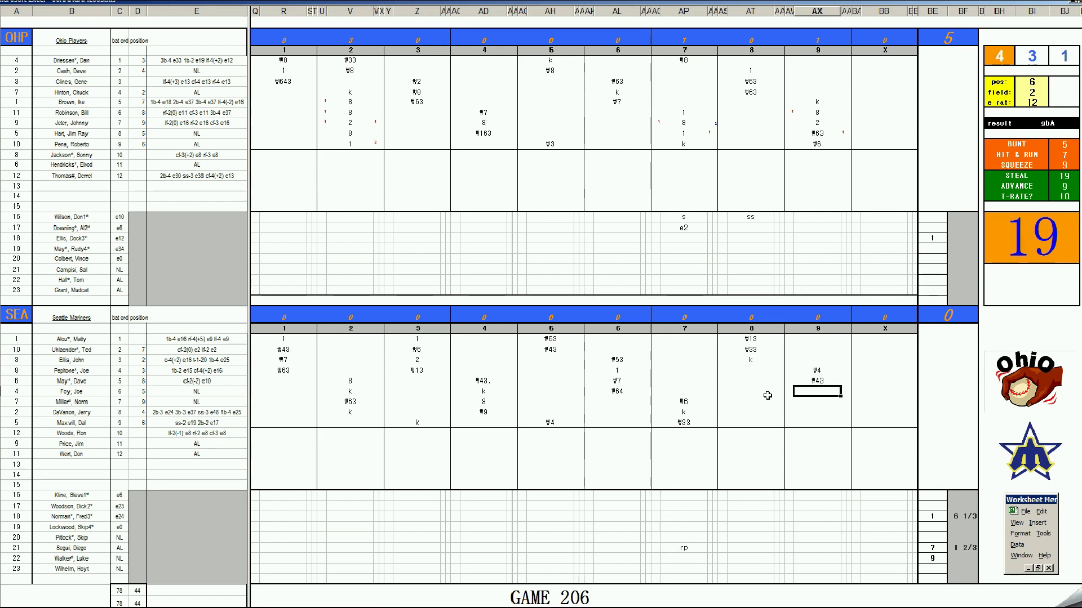
# - Work out the catcher's fielding play with field 4 and error rating 16, and score Seattle's sixth batter in inning 9 as ₩2
pyautogui.hotkey('ctrl', 'p')
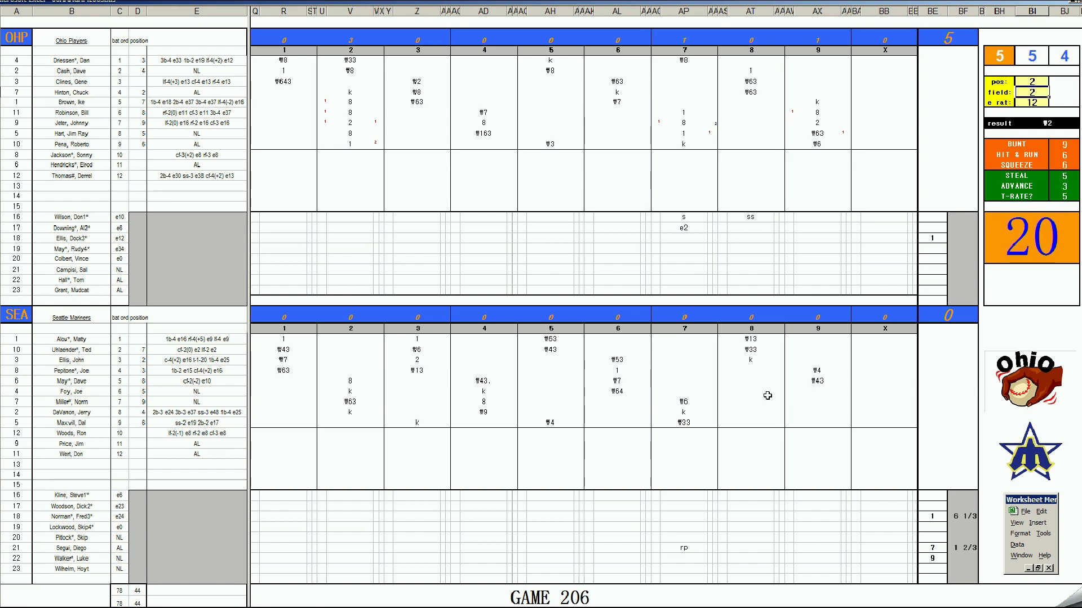
pyautogui.write('16')
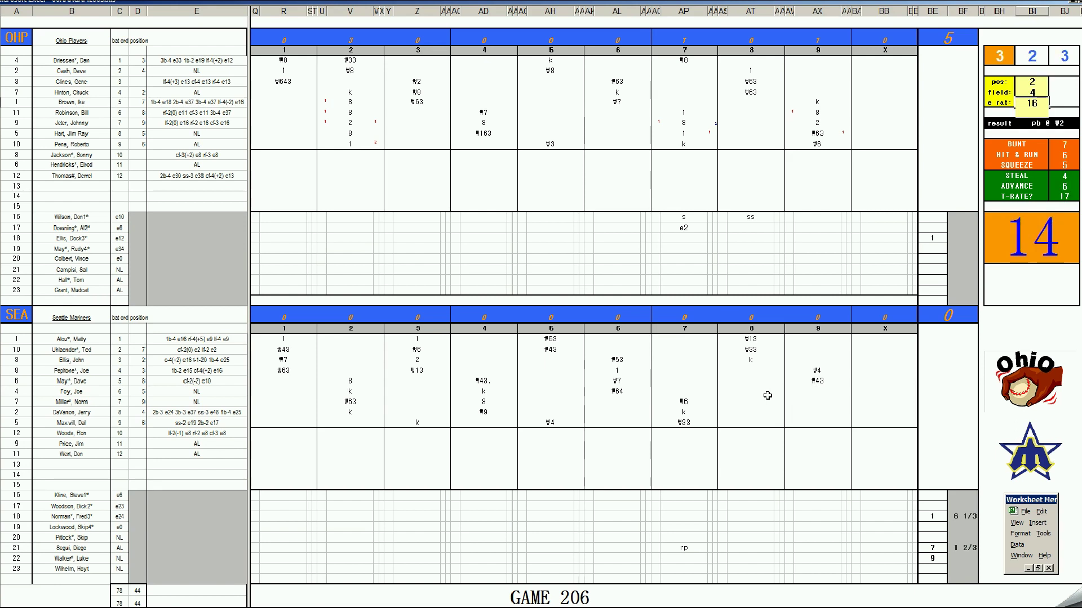
pyautogui.press('Return')
pyautogui.click(821, 394)
pyautogui.write('#2')
pyautogui.press('Return')
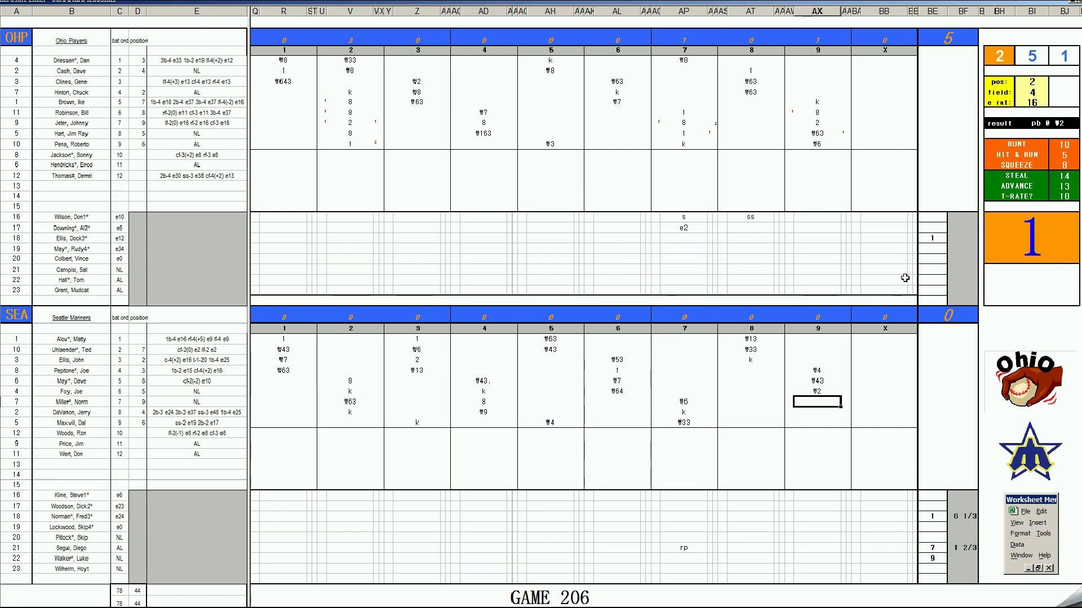
# - Record 9 innings for Ohio's pitcher 18 and 1 inning for Seattle's pitcher 22
pyautogui.click(962, 241)
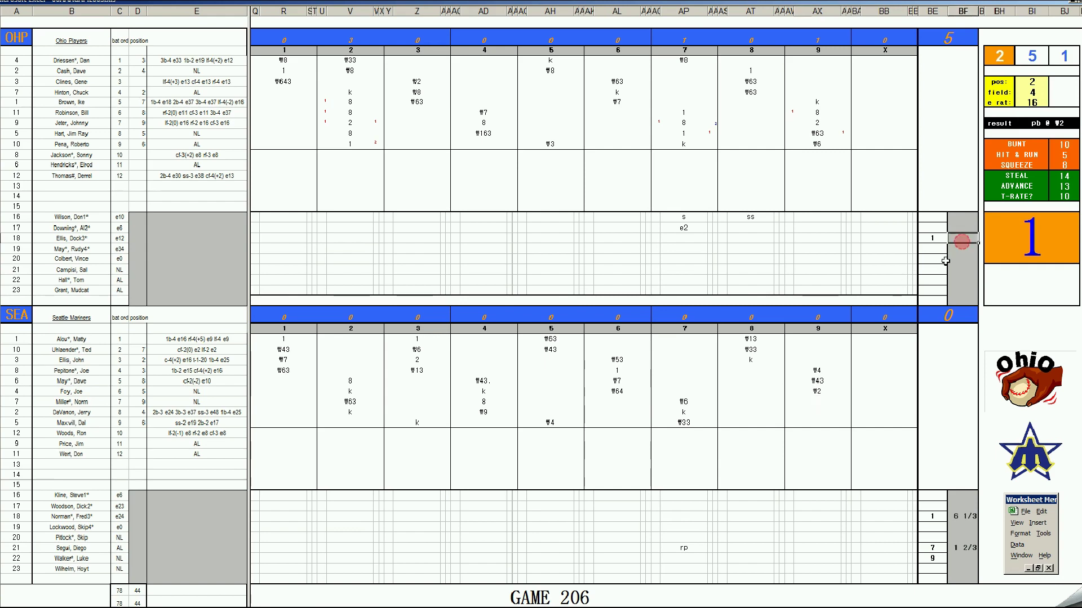
pyautogui.write('9')
pyautogui.press('Return')
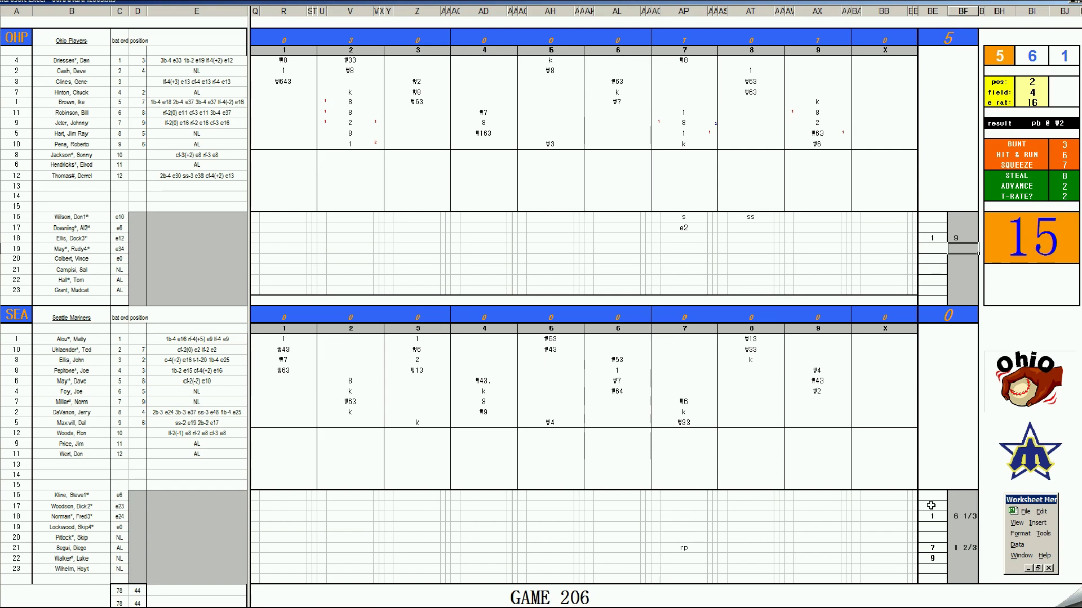
pyautogui.click(958, 559)
pyautogui.write('1')
pyautogui.press('Return')
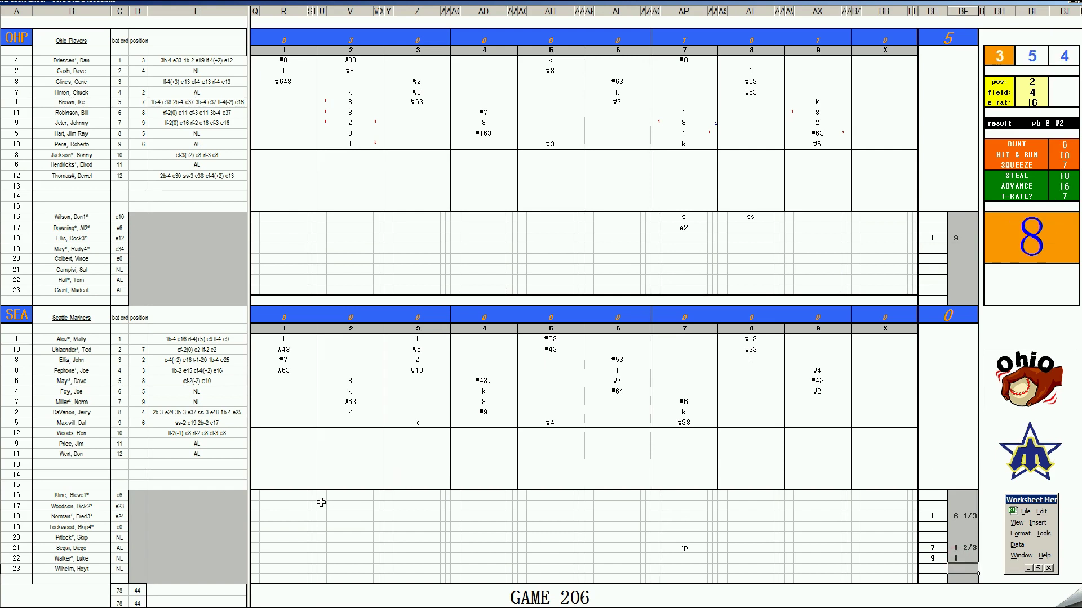
# - Show the box score and enter 1 hit, 1 run, 1 earned run, 1 walk and 1 strikeout for Seattle's pitcher 22
pyautogui.click(209, 519)
pyautogui.hotkey('ctrl', 'n')
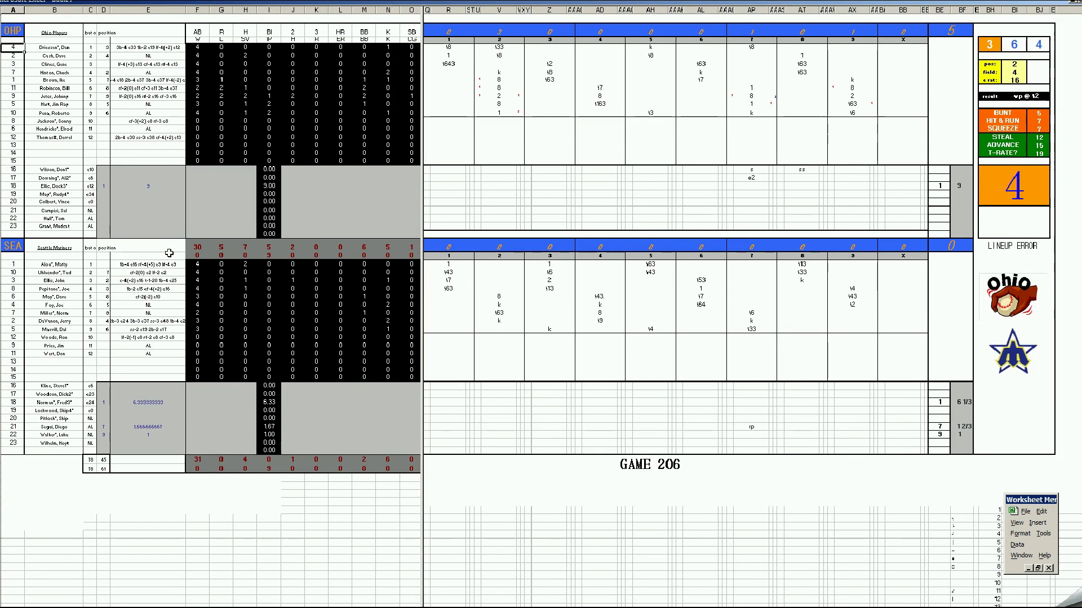
pyautogui.click(198, 436)
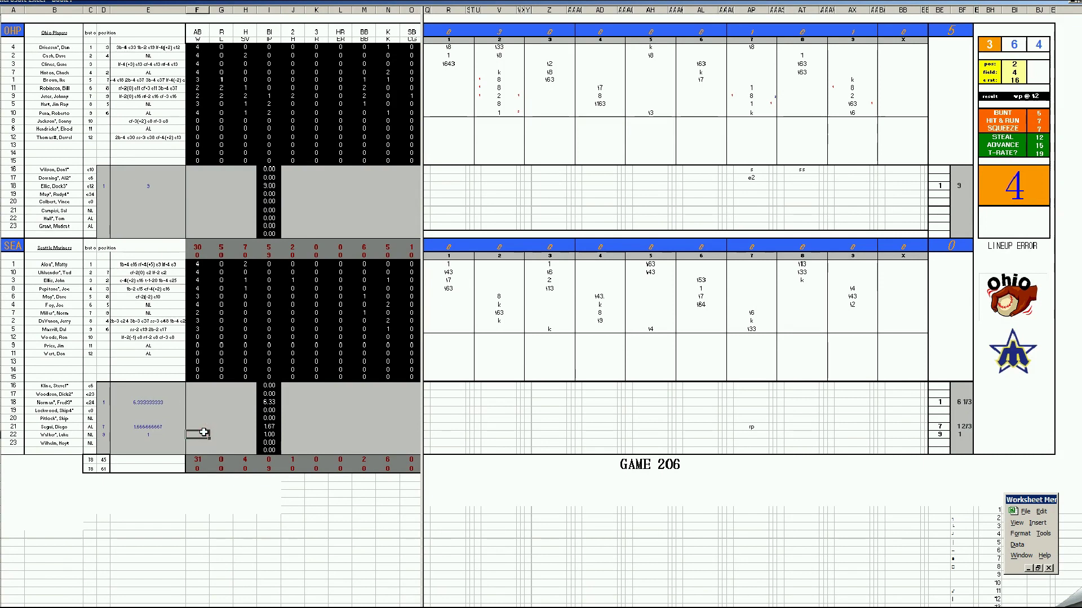
pyautogui.press('Tab')
pyautogui.press('Tab')
pyautogui.press('Tab')
pyautogui.press('Tab')
pyautogui.write('1')
pyautogui.press('Tab')
pyautogui.write('1')
pyautogui.press('Tab')
pyautogui.write('1')
pyautogui.press('Tab')
pyautogui.write('1\t1')
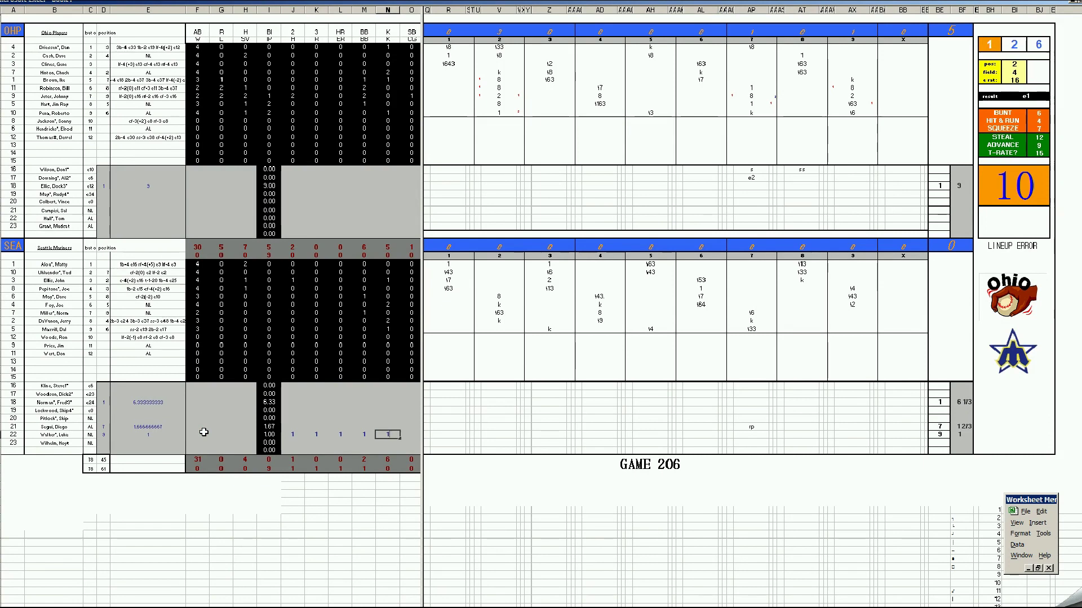
# - Enter 1 hit and 1 strikeout in the box score for Seattle's pitcher 21
pyautogui.press('Left')
pyautogui.press('Left')
pyautogui.press('Left')
pyautogui.press('Left')
pyautogui.press('Up')
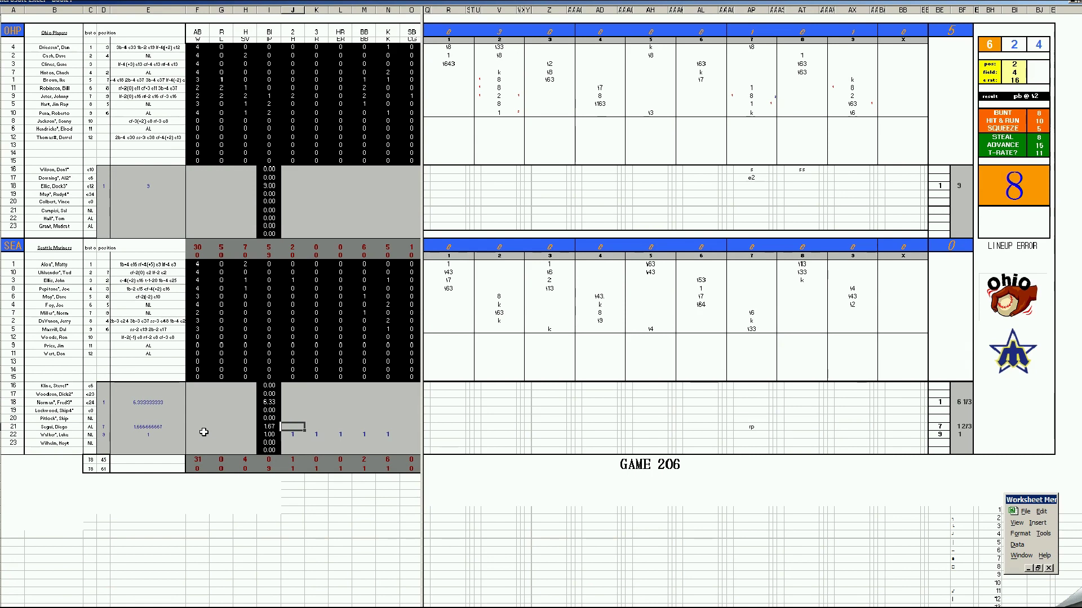
pyautogui.write('1')
pyautogui.press('Tab')
pyautogui.press('Tab')
pyautogui.press('Tab')
pyautogui.press('Tab')
pyautogui.write('1')
# - Give Seattle's pitcher 18 the loss with 5 hits, 4 runs, 3 earned runs, 5 walks and 3 strikeouts
pyautogui.press('Left')
pyautogui.press('Left')
pyautogui.press('Left')
pyautogui.press('Up')
pyautogui.press('Up')
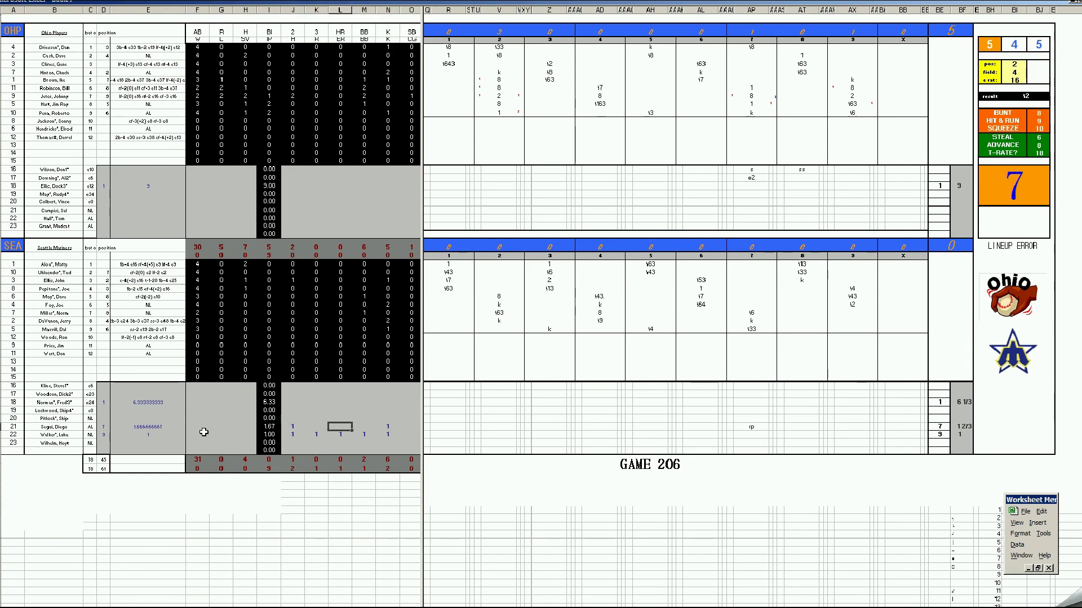
pyautogui.press('Up')
pyautogui.press('Left')
pyautogui.press('Left')
pyautogui.press('Left')
pyautogui.press('Left')
pyautogui.write('1')
pyautogui.press('Tab')
pyautogui.press('Tab')
pyautogui.press('Tab')
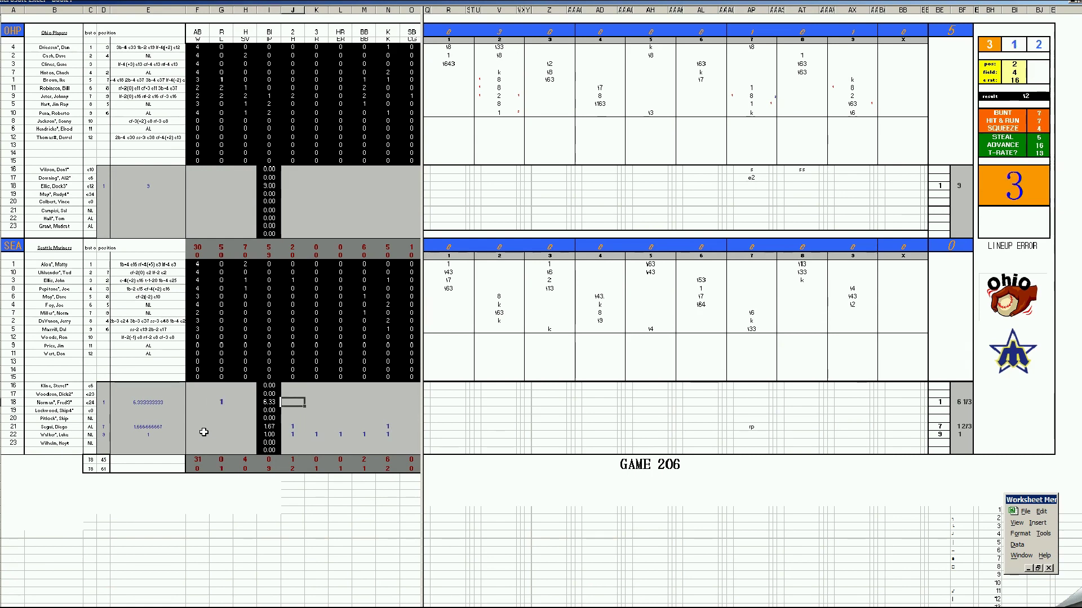
pyautogui.write('5')
pyautogui.press('Tab')
pyautogui.write('4')
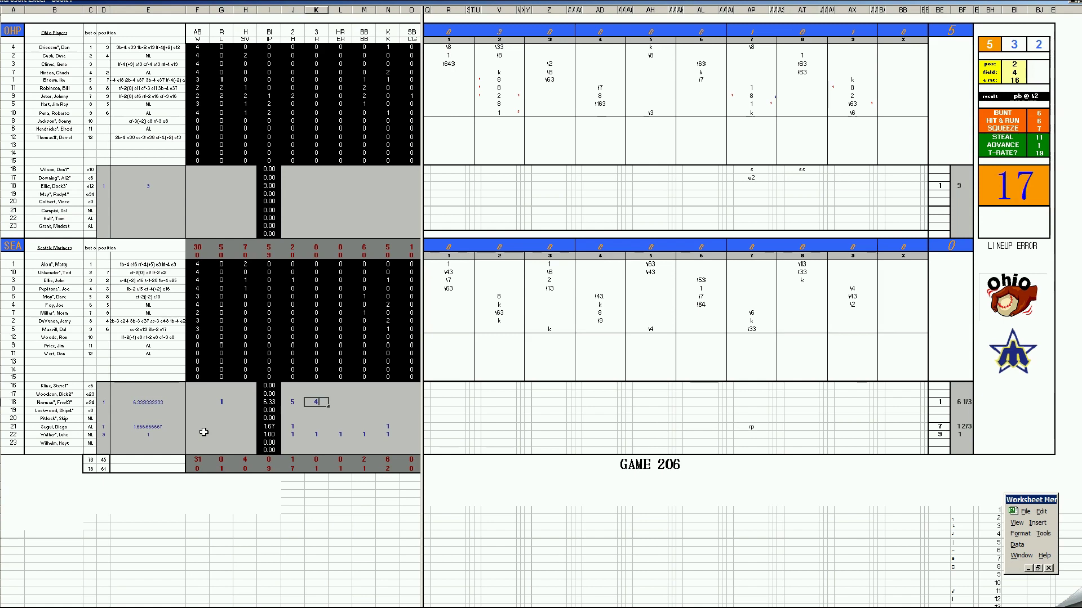
pyautogui.press('Tab')
pyautogui.write('3')
pyautogui.press('Tab')
pyautogui.write('5')
pyautogui.press('Tab')
pyautogui.write('4')
pyautogui.press('BackSpace')
pyautogui.write('3')
# - Give Ohio's pitcher 18 the win with 4 hits, 2 walks, 6 strikeouts and 1 complete game
pyautogui.press('Up')
pyautogui.press('Up')
pyautogui.press('Up')
pyautogui.press('Up')
pyautogui.press('Up')
pyautogui.press('Up')
pyautogui.press('Up')
pyautogui.press('Up')
pyautogui.press('Up')
pyautogui.press('Up')
pyautogui.press('Up')
pyautogui.press('Up')
pyautogui.press('Up')
pyautogui.press('Up')
pyautogui.press('Up')
pyautogui.press('Up')
pyautogui.press('Up')
pyautogui.press('Up')
pyautogui.press('Up')
pyautogui.press('Up')
pyautogui.press('Left')
pyautogui.press('Left')
pyautogui.press('Left')
pyautogui.press('Left')
pyautogui.press('Left')
pyautogui.press('Left')
pyautogui.press('Left')
pyautogui.press('Up')
pyautogui.press('Up')
pyautogui.press('Left')
pyautogui.press('Up')
pyautogui.write('1')
pyautogui.press('Tab')
pyautogui.press('Tab')
pyautogui.press('Tab')
pyautogui.press('Tab')
pyautogui.write('4')
pyautogui.press('Tab')
pyautogui.press('Tab')
pyautogui.press('Tab')
pyautogui.write('2')
pyautogui.press('Tab')
pyautogui.write('6')
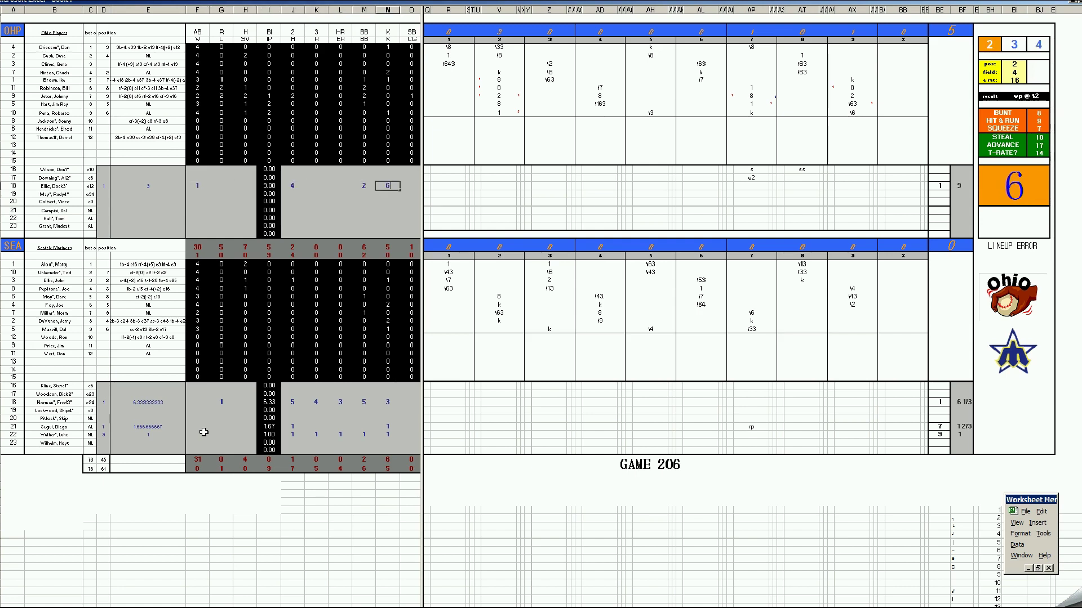
pyautogui.press('Tab')
pyautogui.write('1')
pyautogui.press('Left')
pyautogui.press('Left')
pyautogui.press('Left')
pyautogui.press('Left')
pyautogui.press('Left')
pyautogui.press('Left')
pyautogui.press('Left')
pyautogui.press('Left')
pyautogui.press('Left')
pyautogui.press('Left')
pyautogui.press('Left')
pyautogui.press('Left')
pyautogui.press('Left')
pyautogui.press('Left')
pyautogui.press('Right')
pyautogui.press('Right')
pyautogui.press('Right')
pyautogui.press('Right')
pyautogui.press('Right')
pyautogui.press('Down')
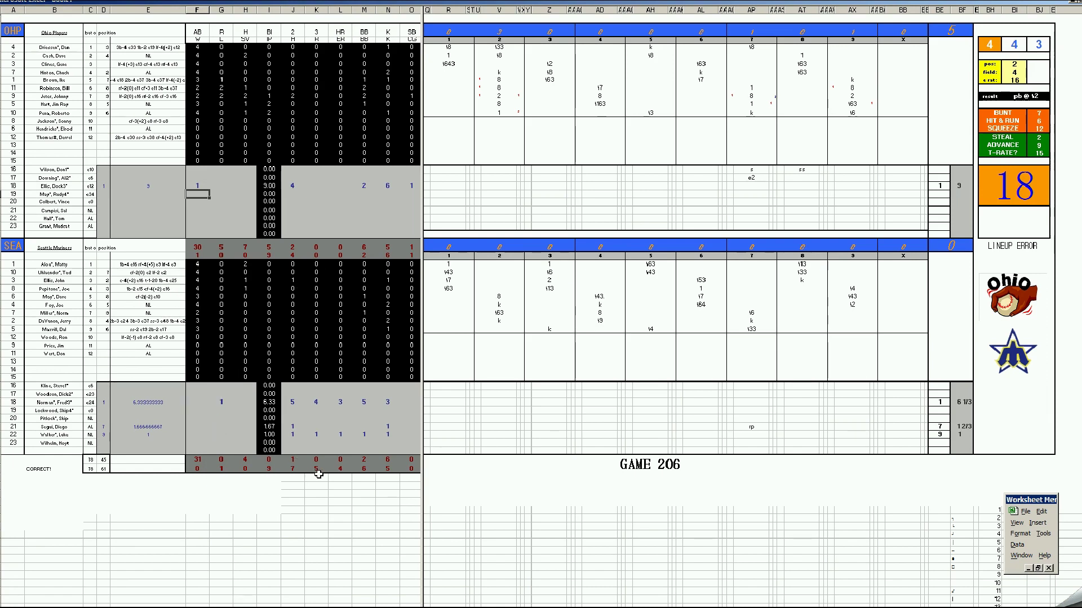
# - Save the game workbook as 33seaohp.xls and transfer its box score to the season stats workbook, keeping the copied data on the clipboard
pyautogui.click(244, 388)
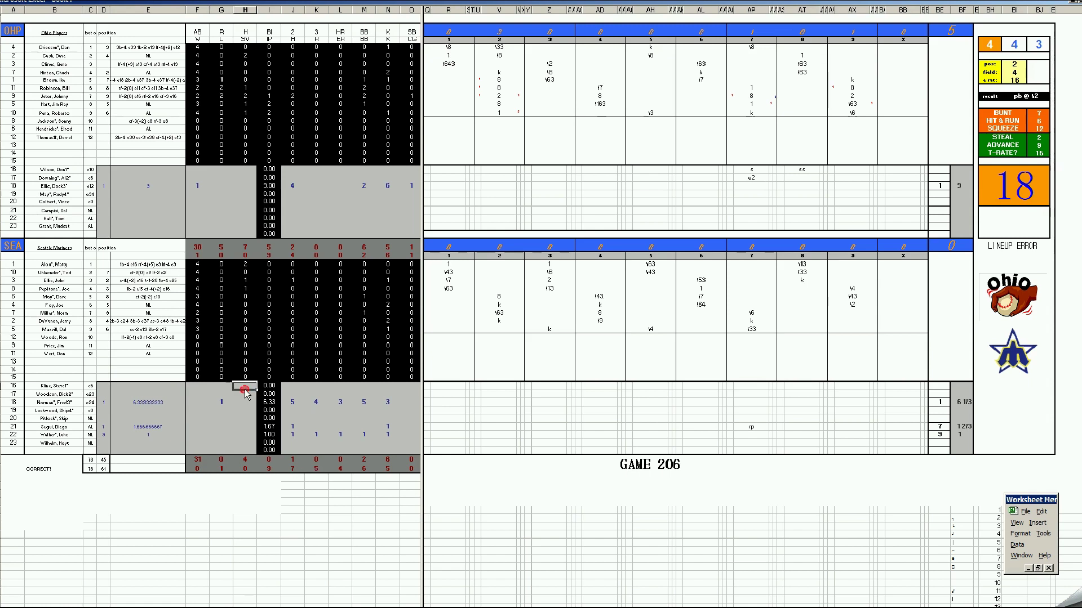
pyautogui.hotkey('ctrl', 's')
pyautogui.click(748, 230)
pyautogui.click(768, 369)
pyautogui.press('Delete')
pyautogui.write('3')
pyautogui.press('Return')
pyautogui.press('F12')
pyautogui.press('Return')
pyautogui.press('Return')
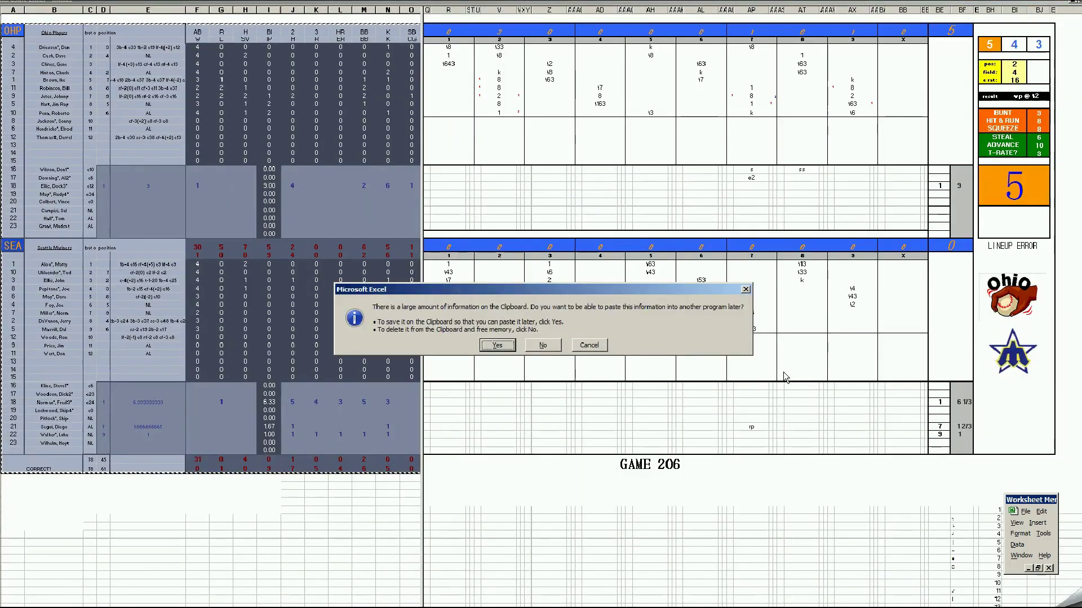
pyautogui.press('Return')
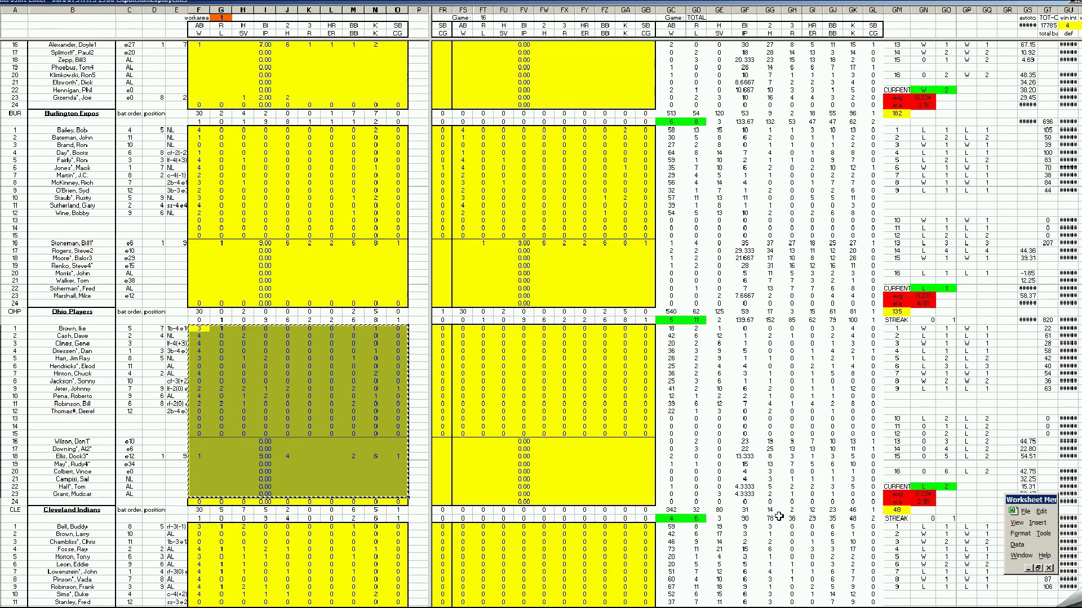
# - Paste Ohio's copied game stats into the team's Game 11 block, starting at column DU in the first player's row
pyautogui.moveTo(970, 605); pyautogui.dragTo(974, 605)
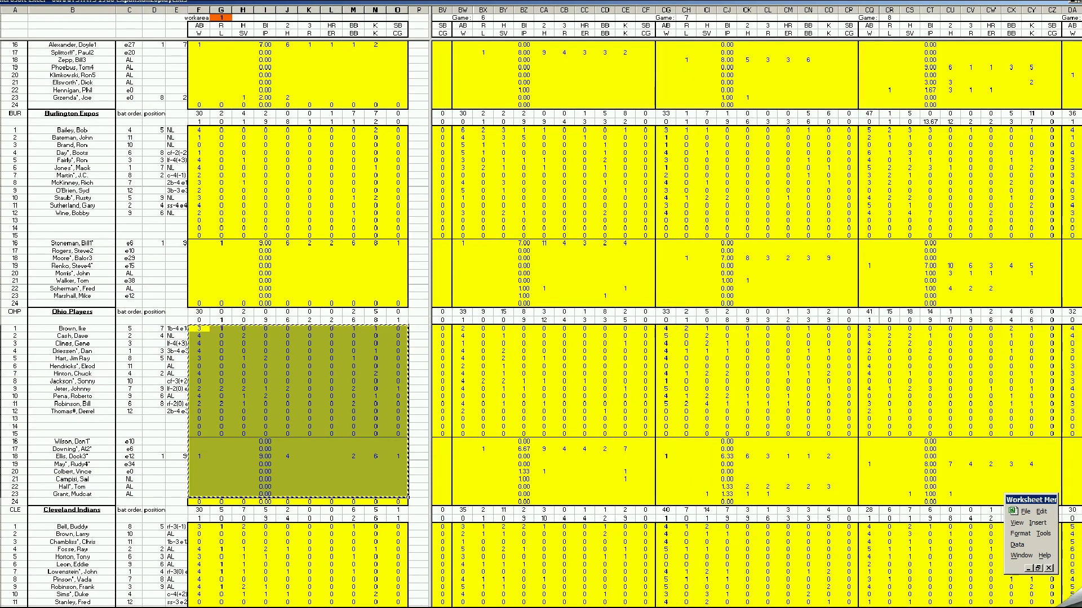
pyautogui.hscroll(4, 755, 308)
pyautogui.hscroll(8, 708, 484)
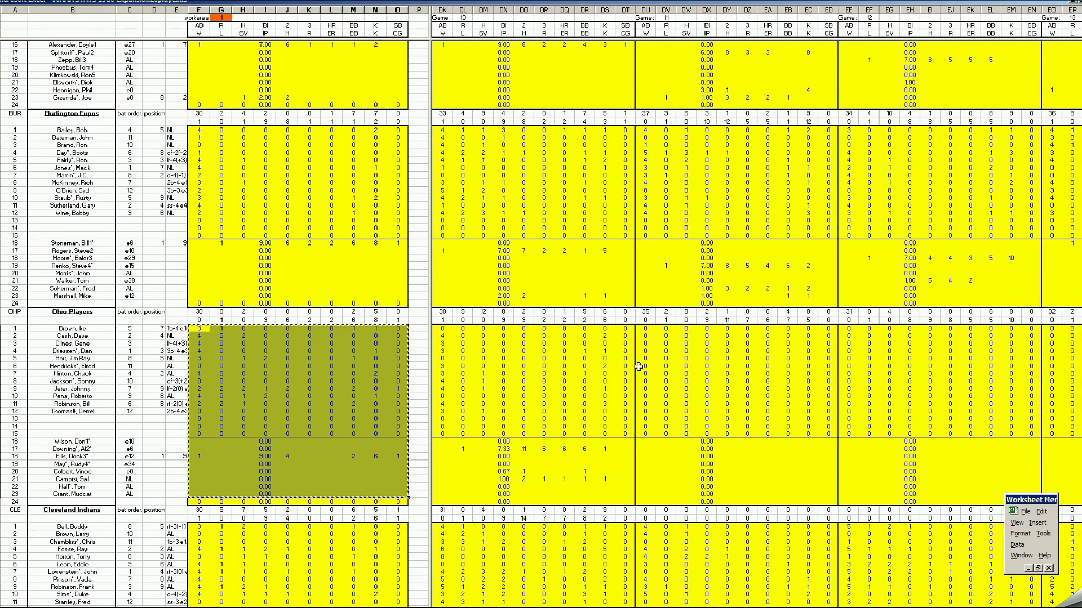
pyautogui.rightClick(646, 330)
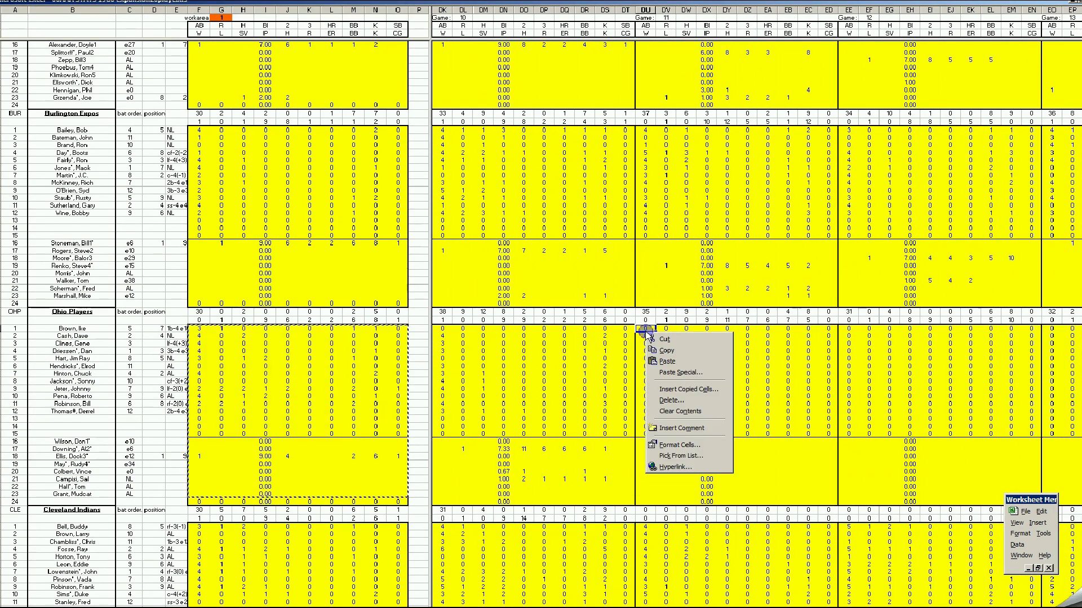
pyautogui.click(667, 362)
pyautogui.click(340, 396)
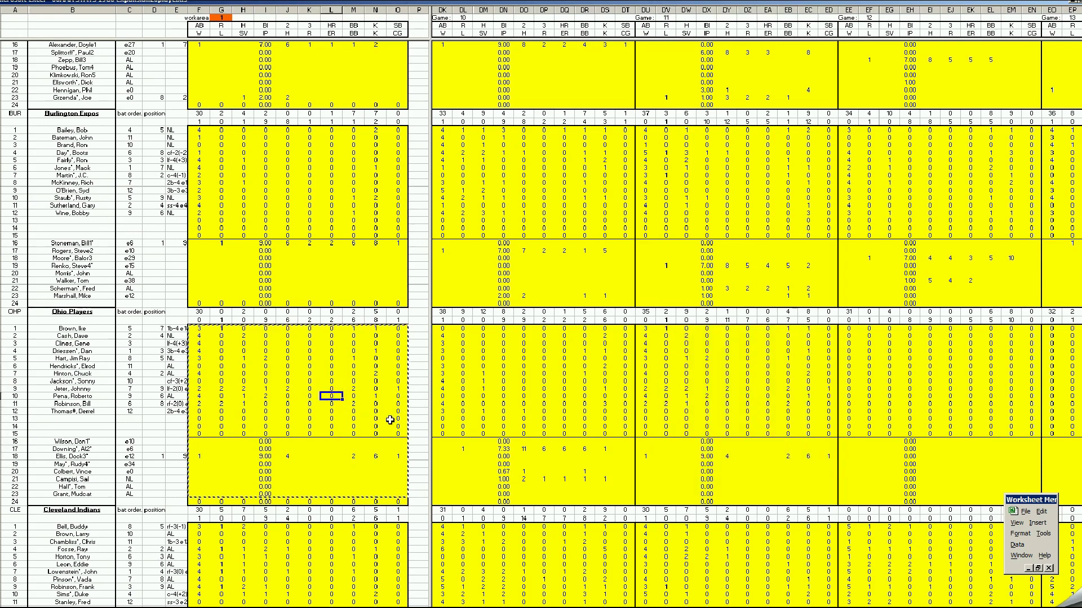
# - Copy Seattle's game stats from the work area and paste them into the team's Game 10 block, starting at column DK
pyautogui.hotkey('ctrl', 'pagedown')
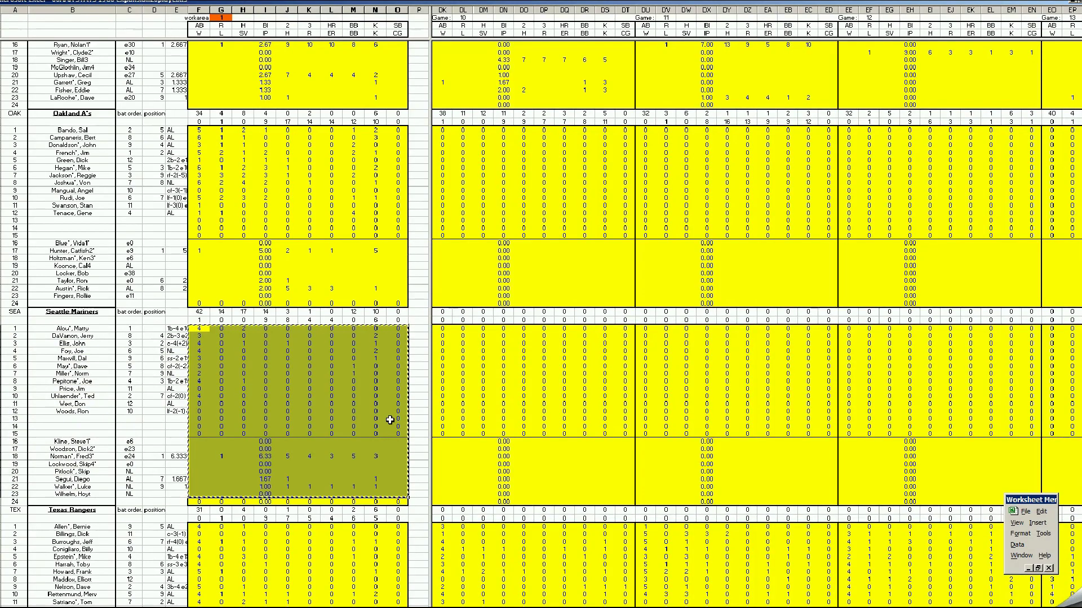
pyautogui.hscroll(-3, 507, 395)
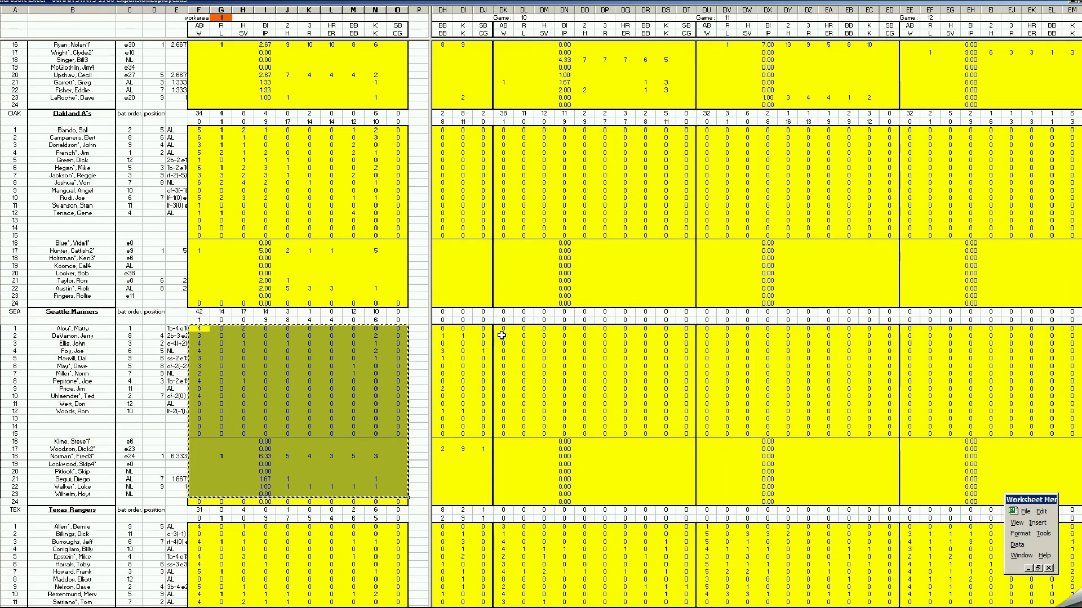
pyautogui.rightClick(502, 331)
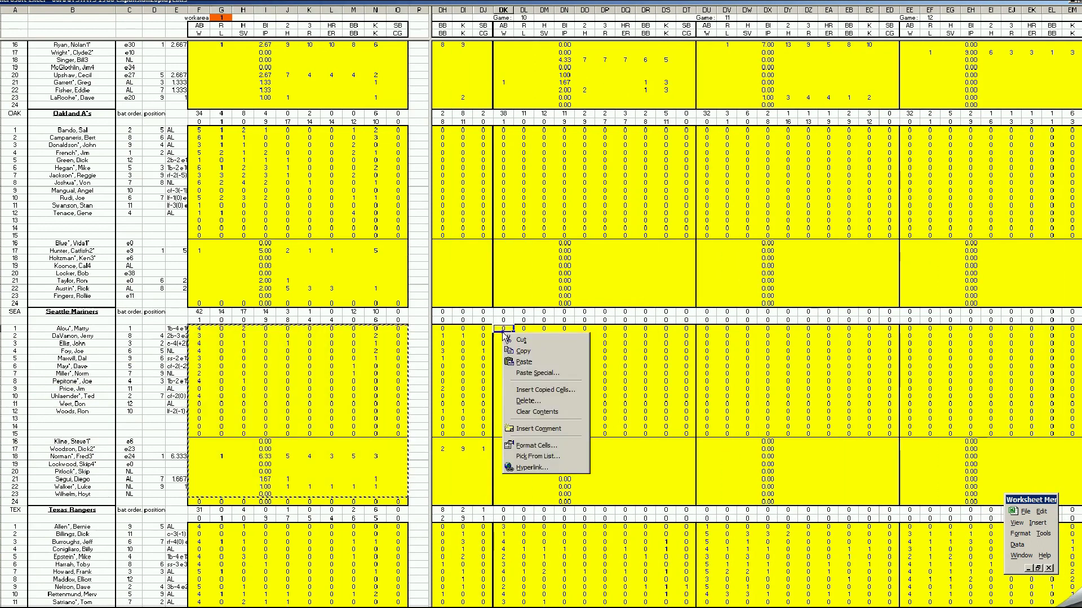
pyautogui.click(521, 362)
# - Examine the season totals for Seattle, Ohio and the other teams, down to the overall totals at the end of the sheet
pyautogui.moveTo(787, 604); pyautogui.dragTo(789, 604)
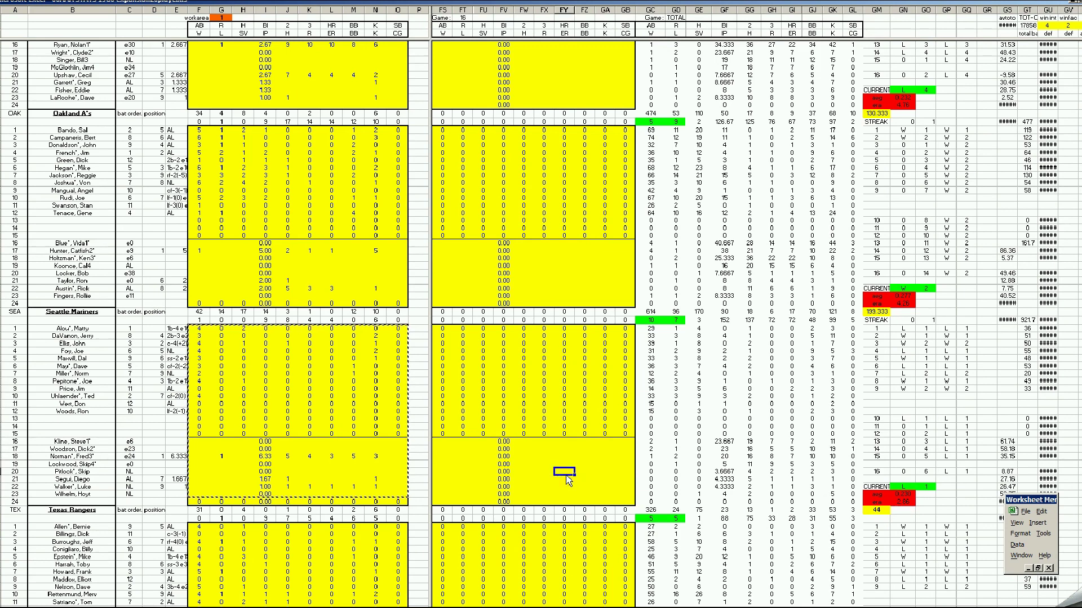
pyautogui.scroll(16, 567, 480)
pyautogui.scroll(20, 552, 485)
pyautogui.scroll(20, 546, 485)
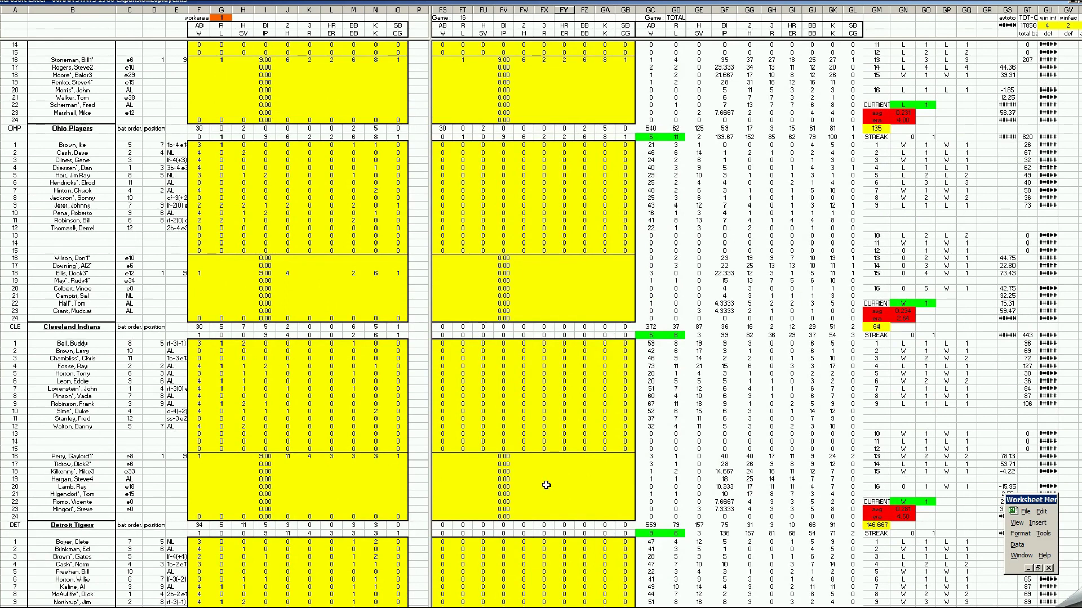
pyautogui.scroll(2, 545, 485)
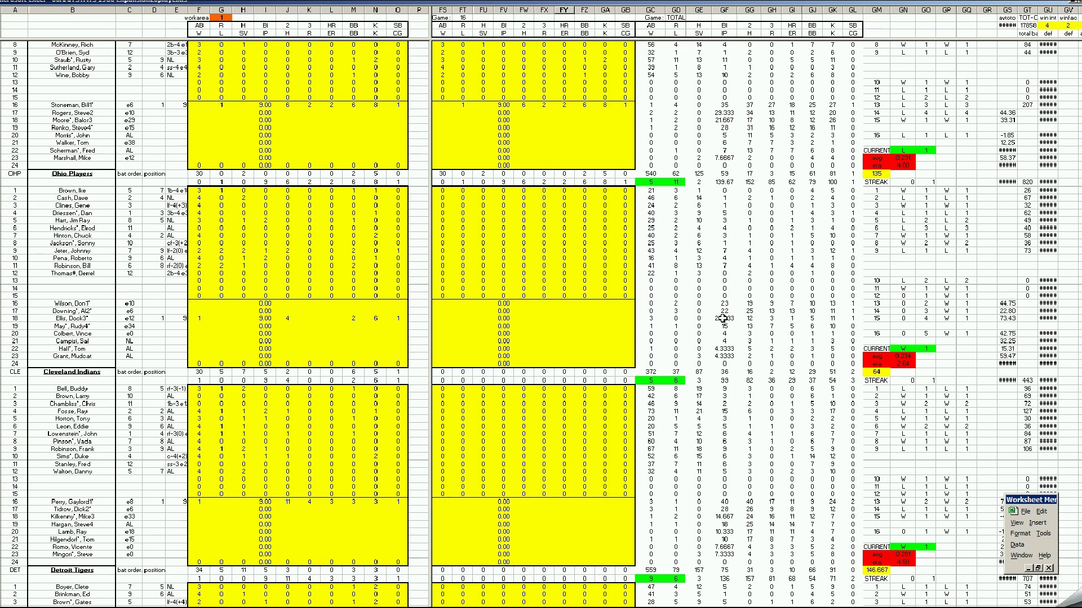
pyautogui.click(609, 323)
pyautogui.scroll(-10, 609, 323)
pyautogui.scroll(-20, 608, 324)
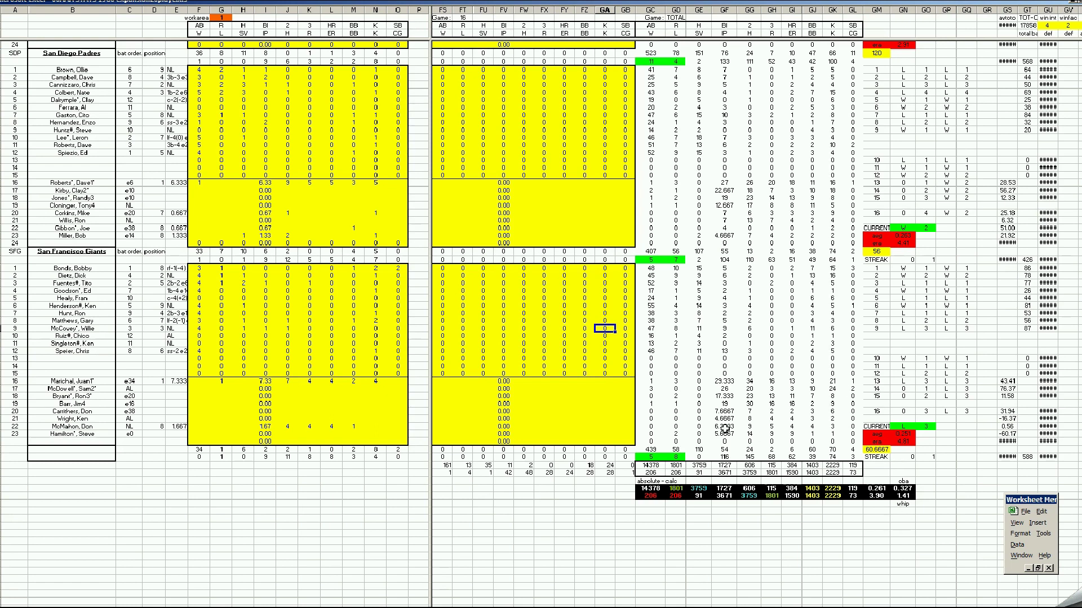
# - Return to the Game 206 scoresheet and close its workbook, 33seaohp.xls, discarding unsaved changes
pyautogui.click(604, 389)
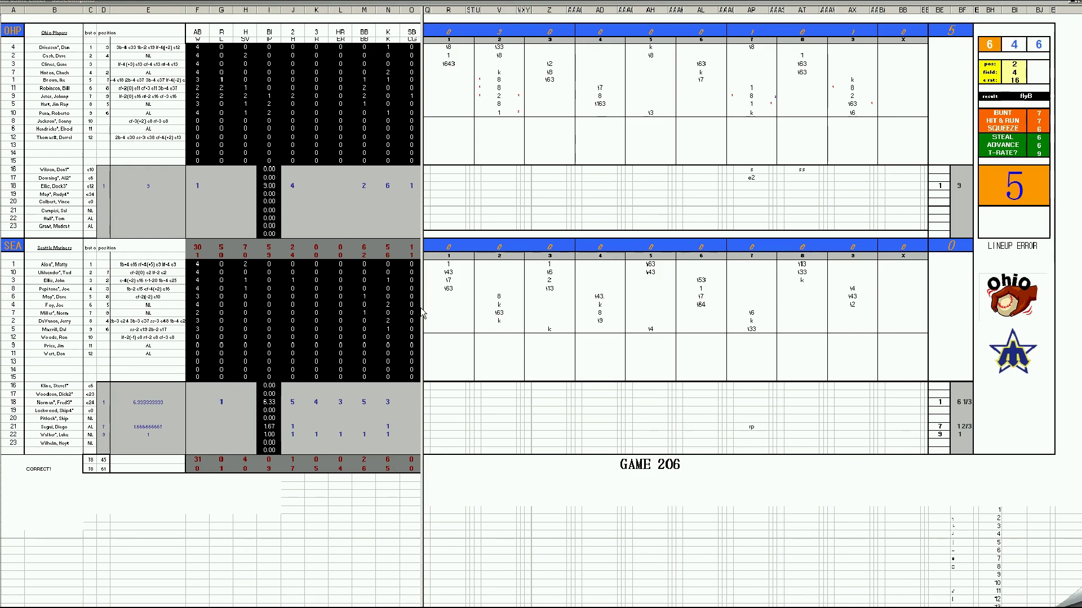
pyautogui.click(463, 309)
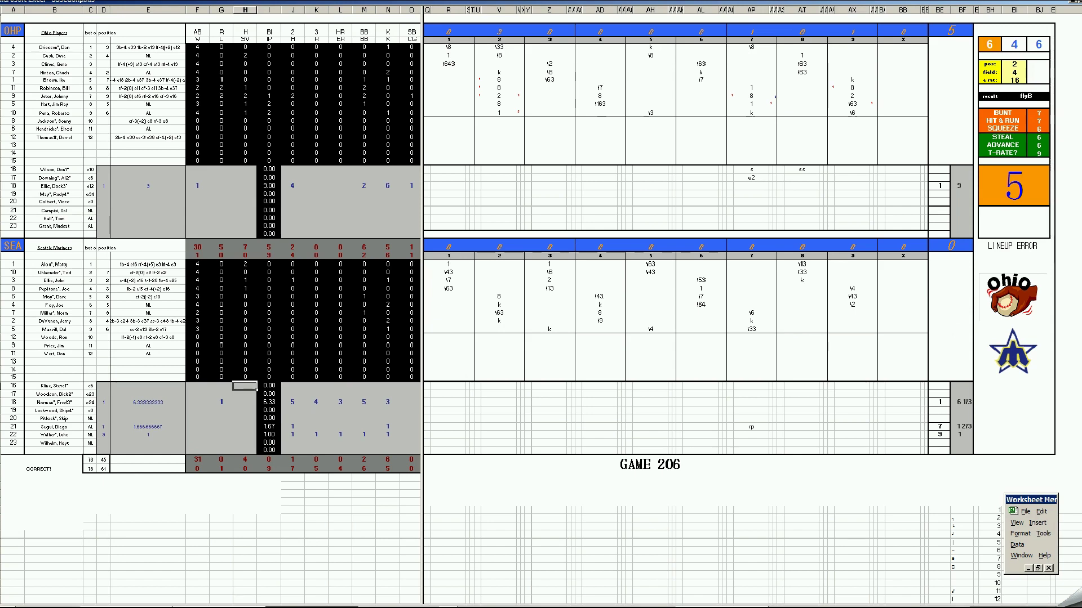
pyautogui.rightClick(316, 606)
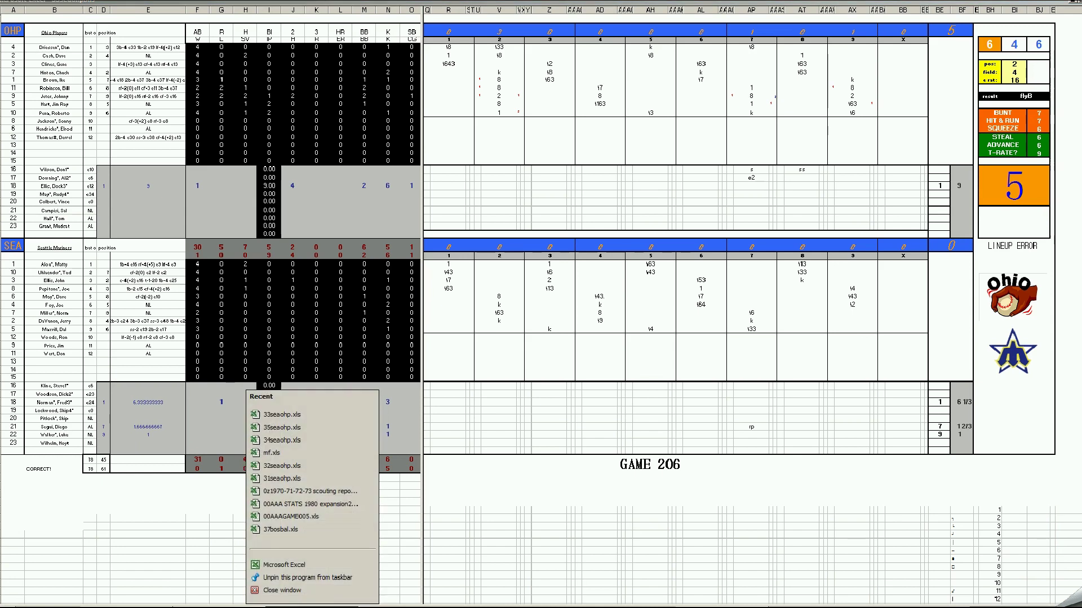
pyautogui.click(307, 592)
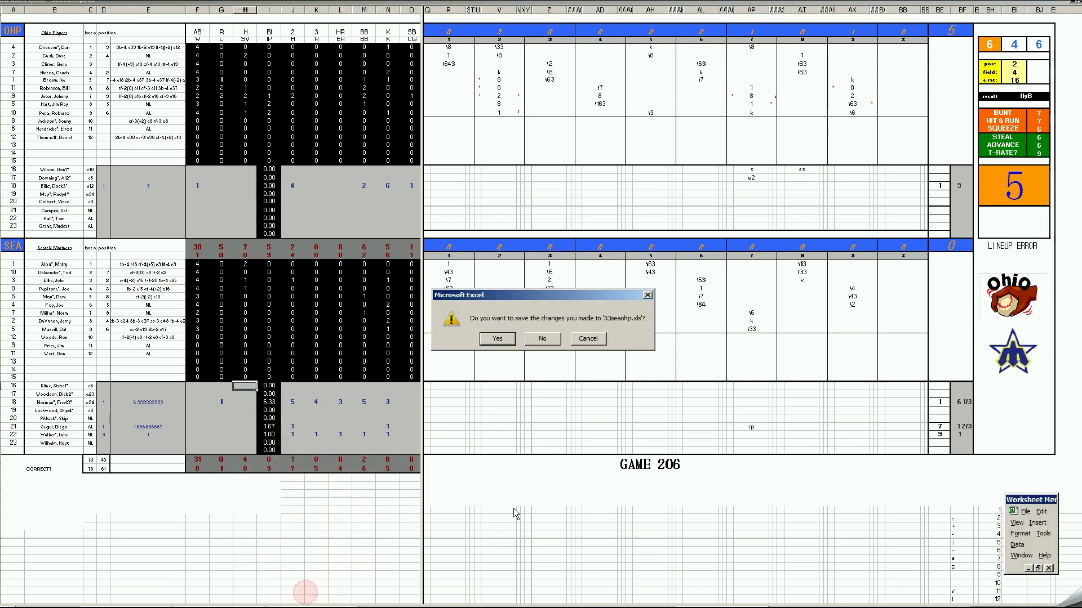
pyautogui.click(544, 340)
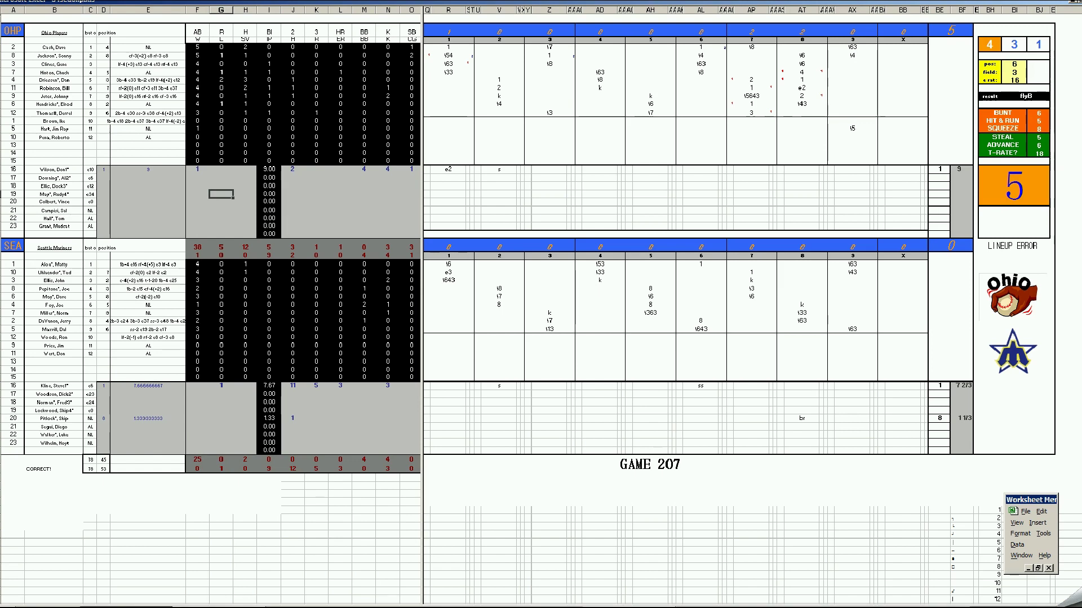
# - Close the Game 207 workbook, 34seaohp.xls, without saving its changes
pyautogui.rightClick(108, 605)
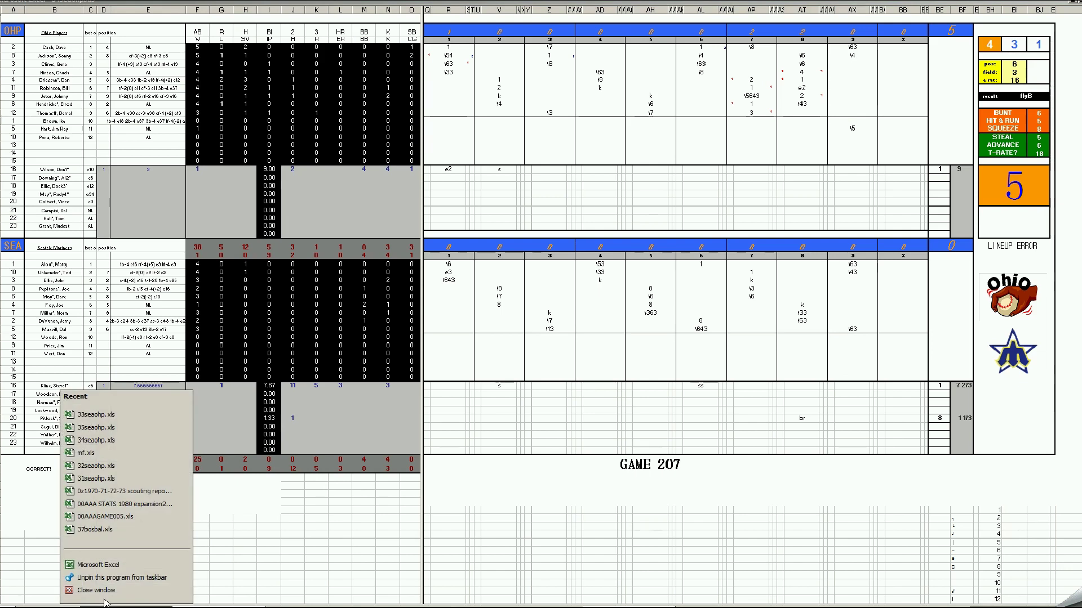
pyautogui.click(96, 590)
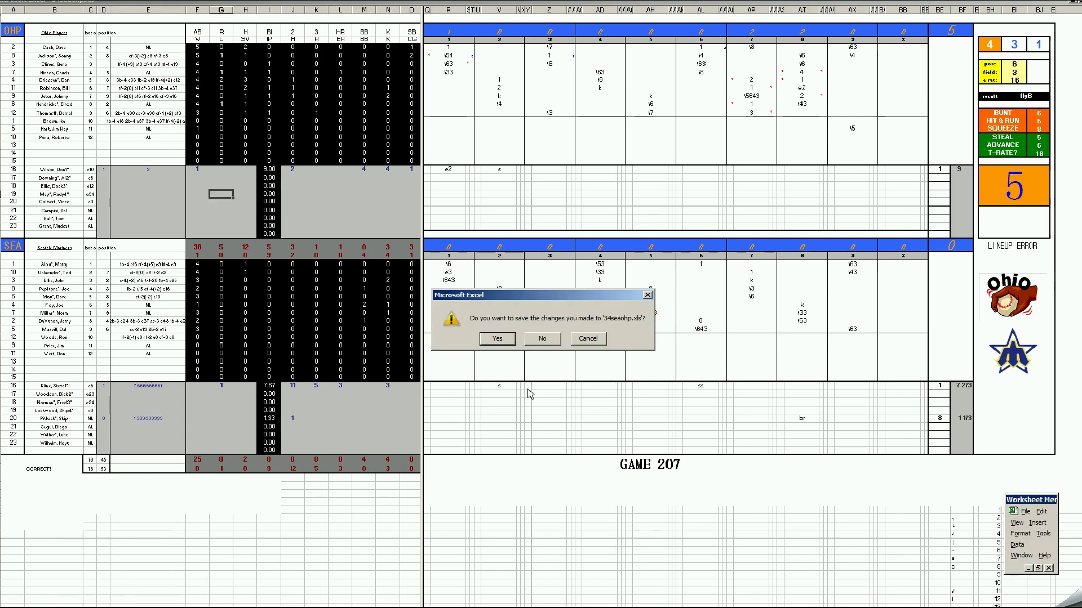
pyautogui.click(552, 341)
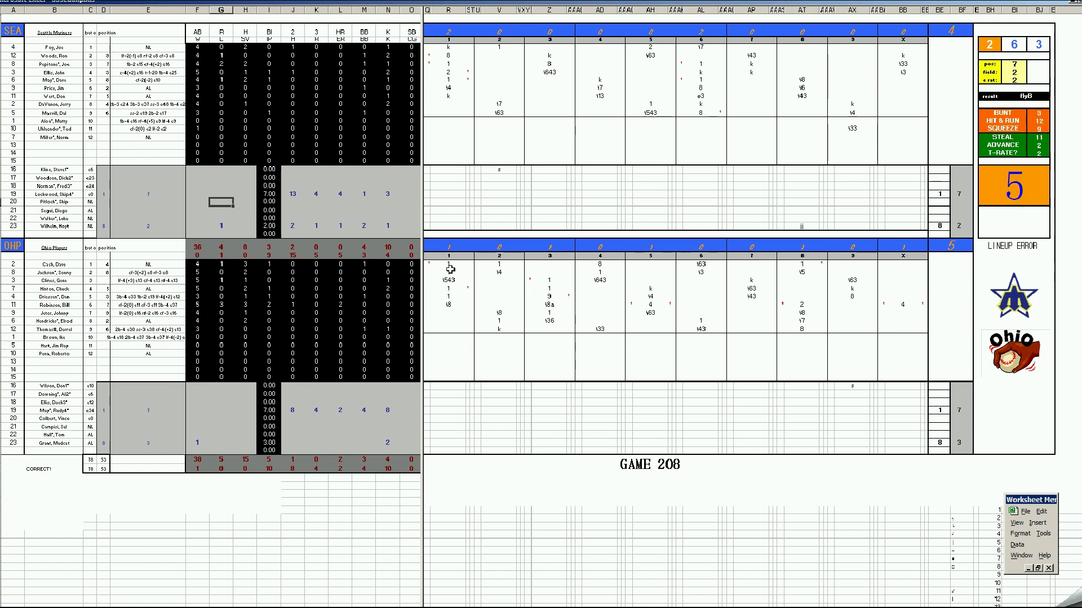
# - Examine the key plays of both teams on the Game 208 scoresheet, from the first inning through the extra inning
pyautogui.click(448, 289)
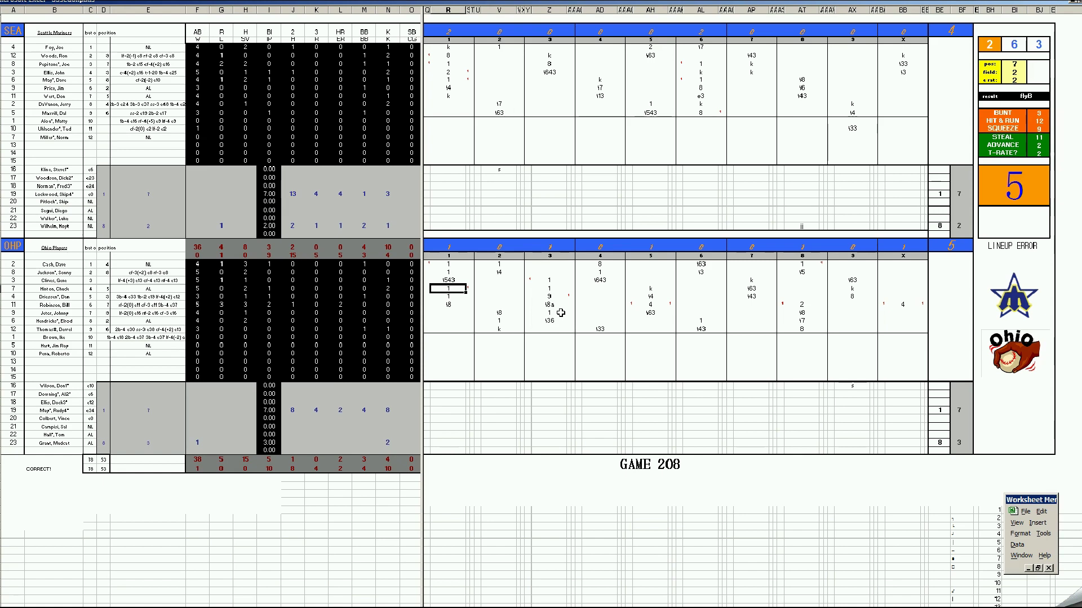
pyautogui.click(649, 308)
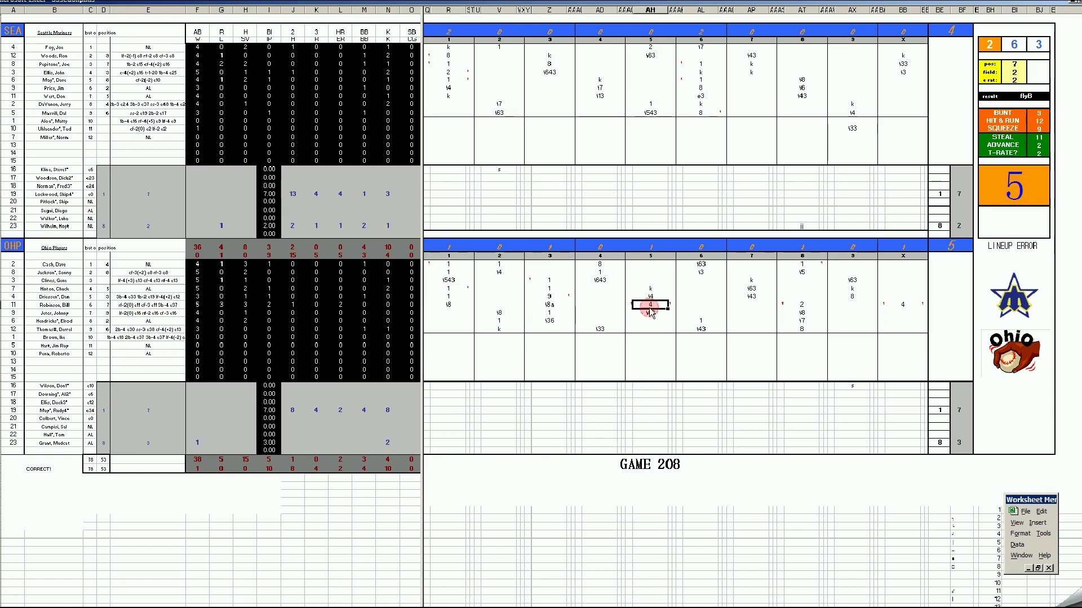
pyautogui.click(702, 87)
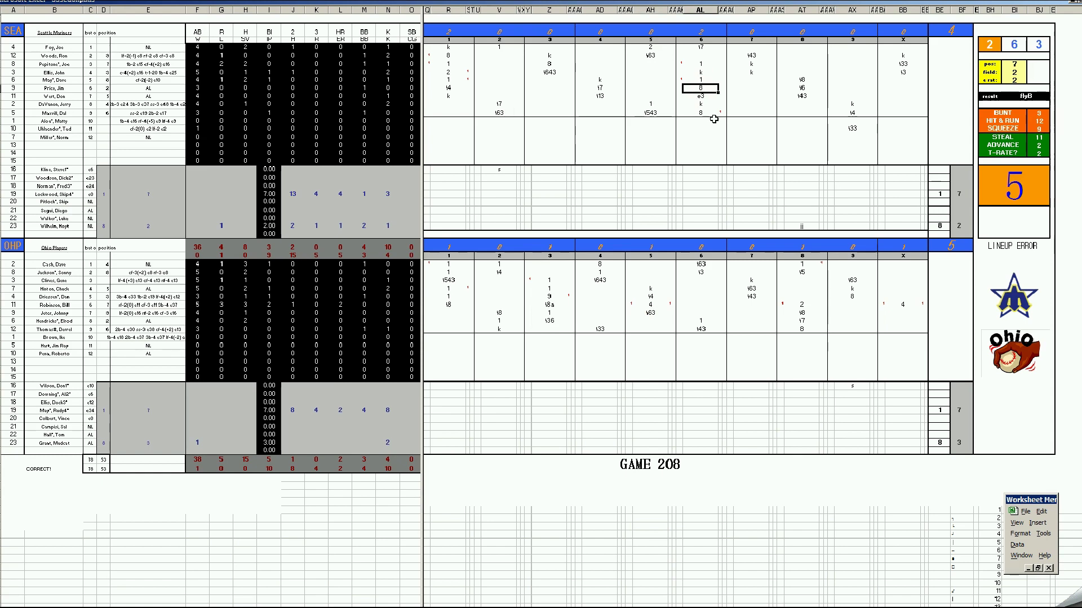
pyautogui.click(803, 306)
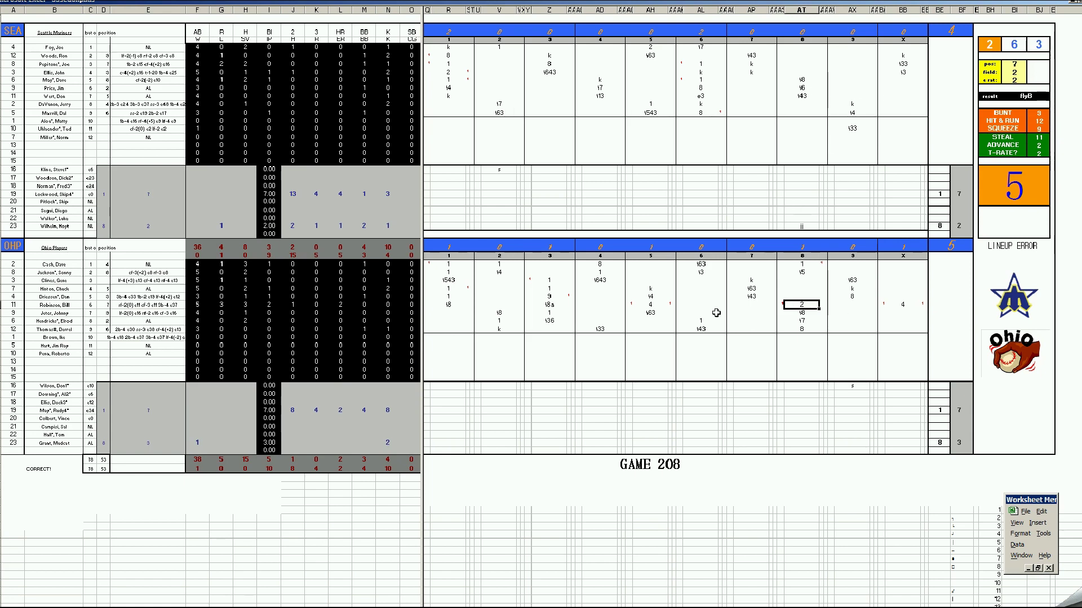
pyautogui.moveTo(806, 80); pyautogui.dragTo(858, 128)
pyautogui.click(910, 56)
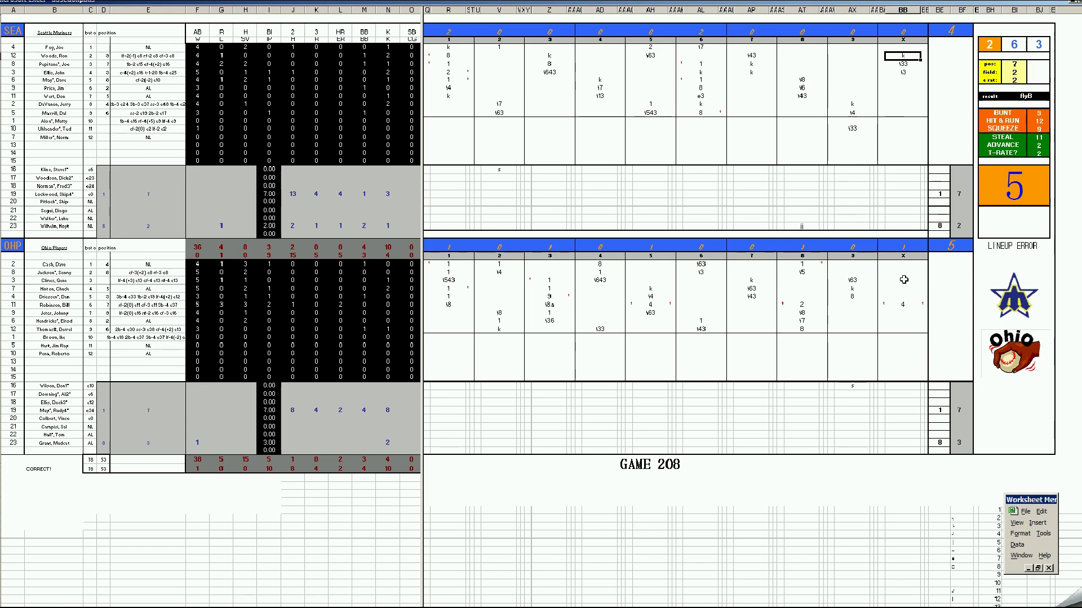
pyautogui.click(903, 305)
pyautogui.write('4')
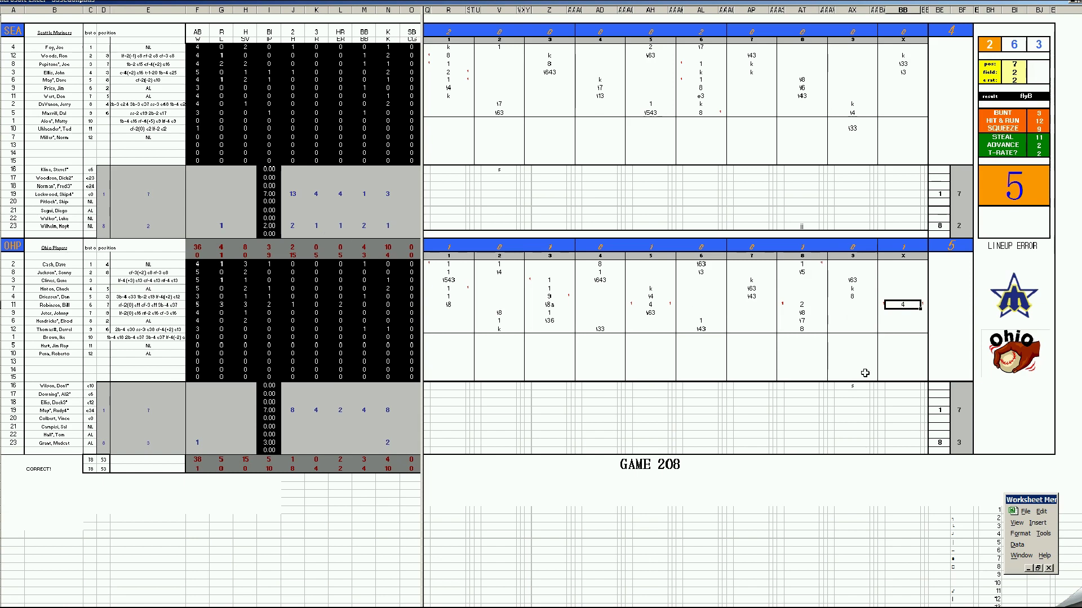